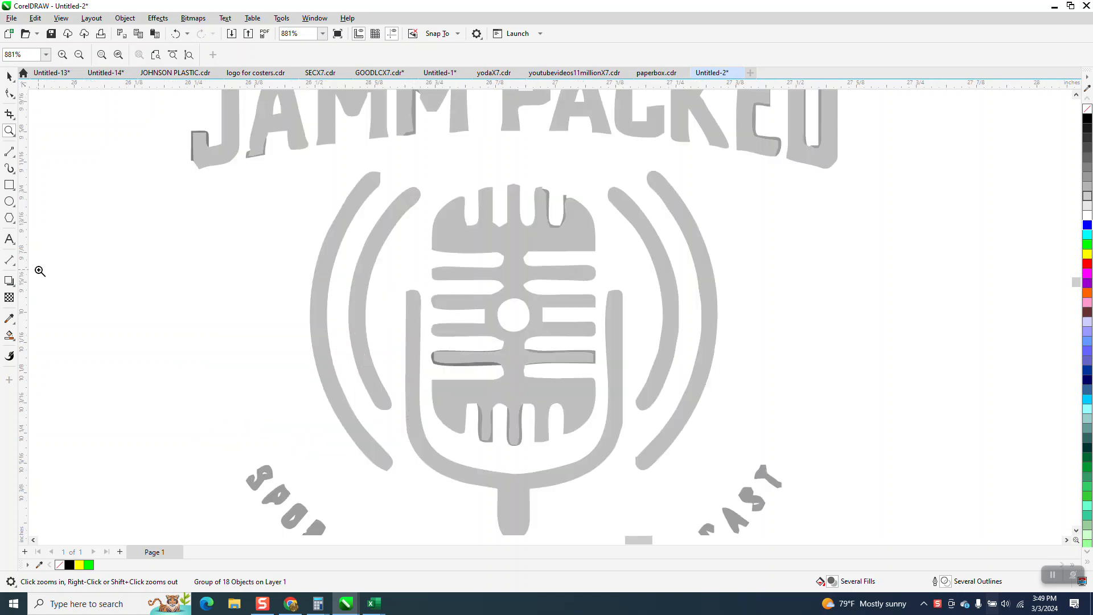
# Draw a circle about 0.064 in across over the microphone's center hole and a rectangle about 0.332 by 0.541 in around its head.
pyautogui.click(9, 201)
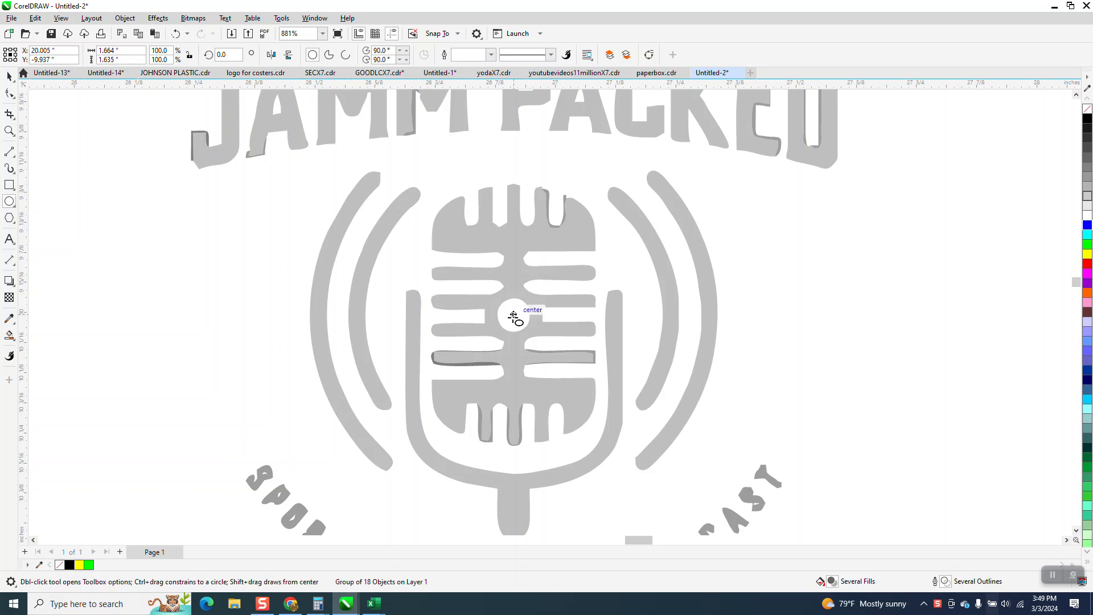
pyautogui.moveTo(513, 316); pyautogui.dragTo(507, 330)
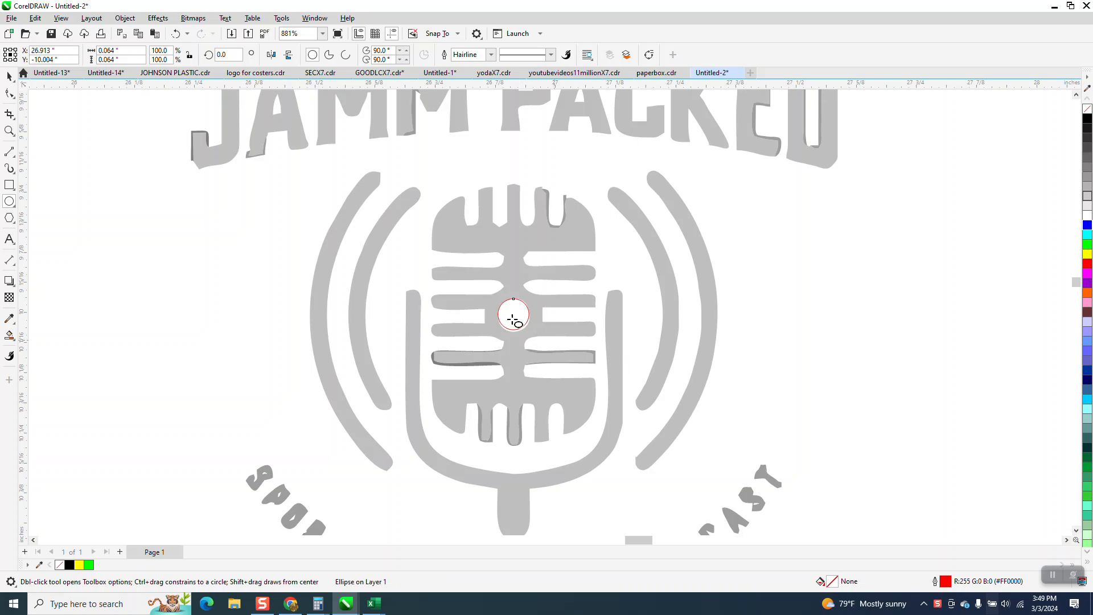
pyautogui.click(9, 185)
pyautogui.moveTo(433, 186); pyautogui.dragTo(593, 431)
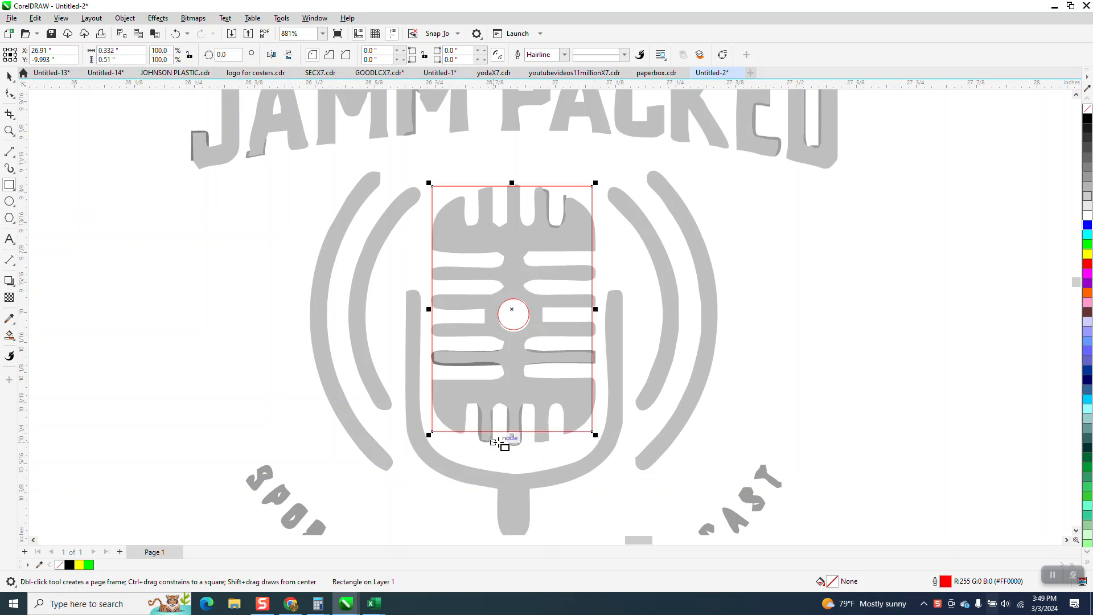
pyautogui.moveTo(511, 435); pyautogui.dragTo(512, 448)
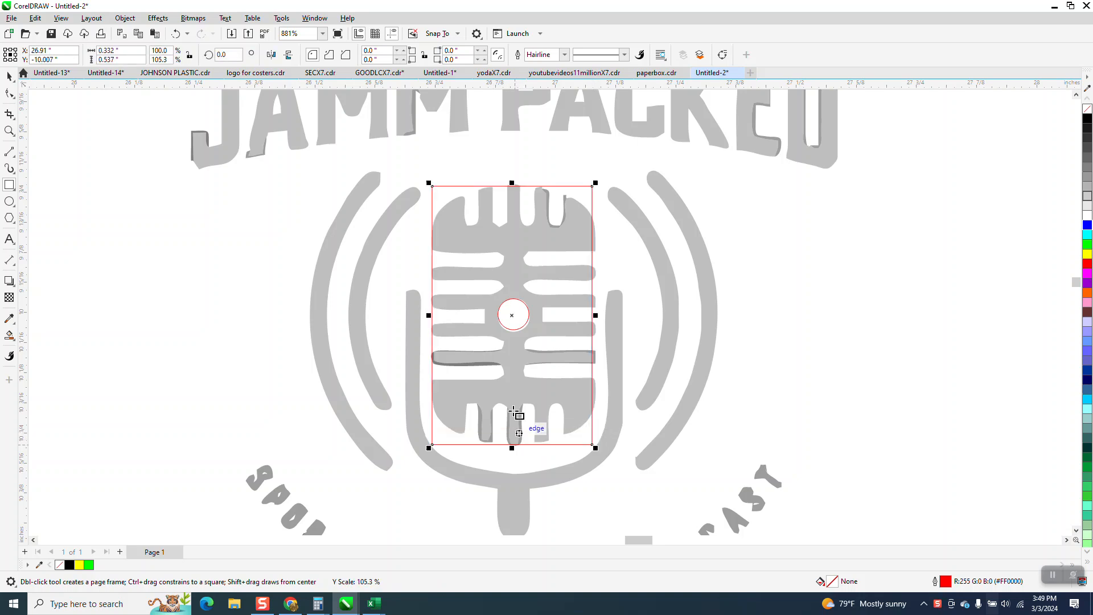
pyautogui.moveTo(512, 183); pyautogui.dragTo(511, 181)
# Round all four corners of the rectangle around the microphone head to a 0.13 in radius.
pyautogui.click(10, 77)
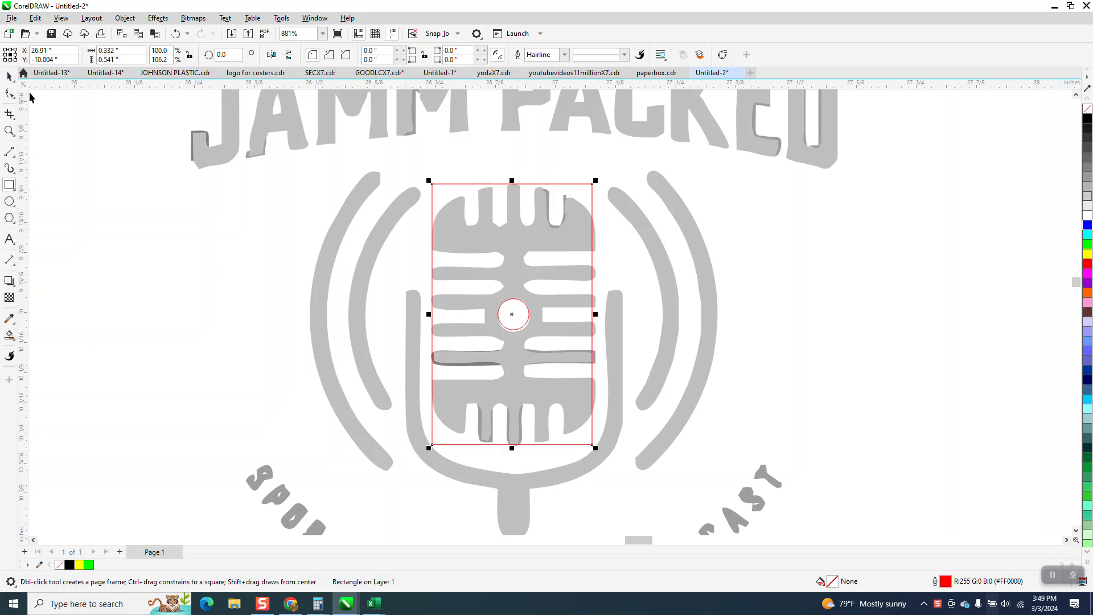
pyautogui.click(496, 119)
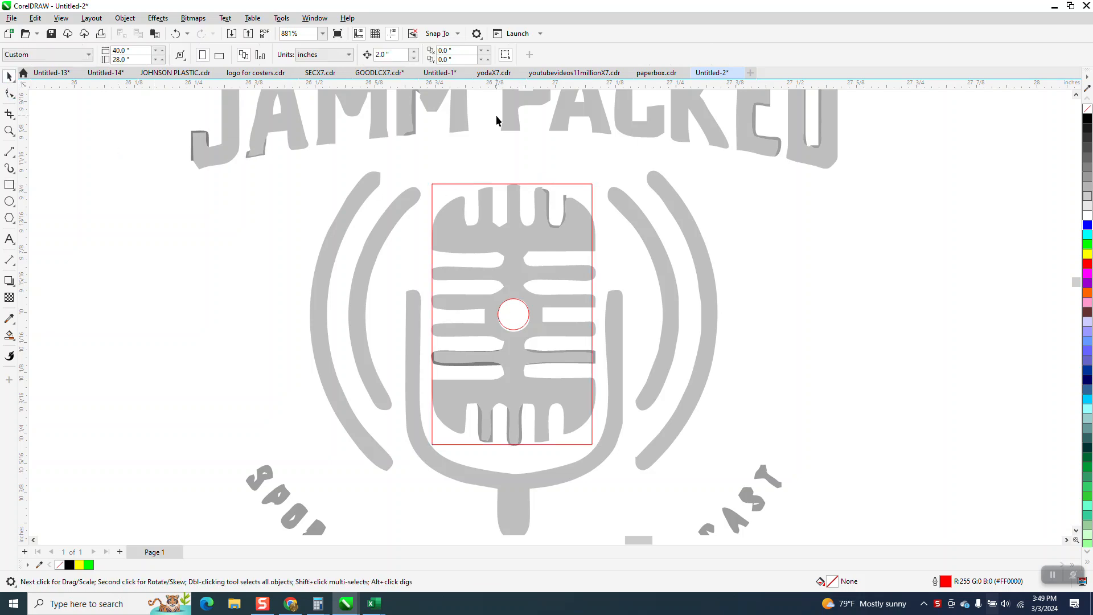
pyautogui.click(437, 193)
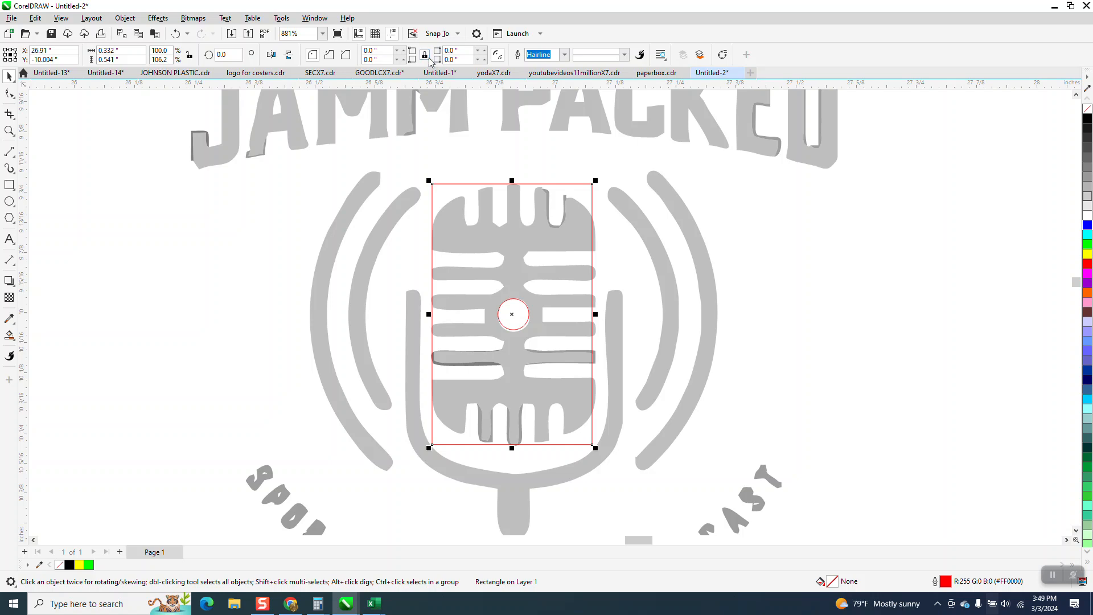
pyautogui.click(484, 50)
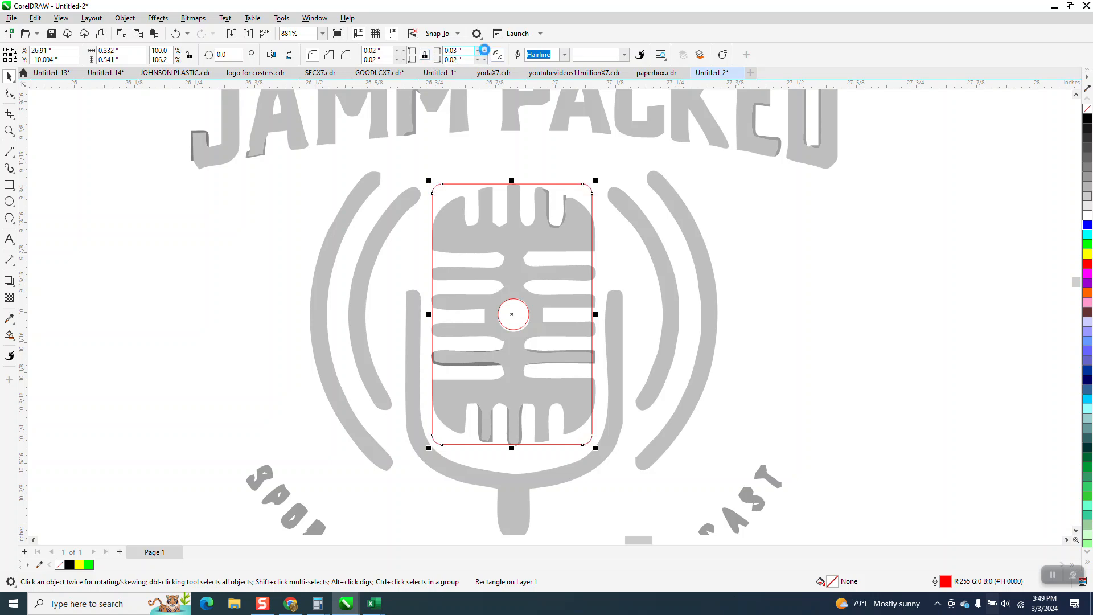
pyautogui.click(483, 50)
pyautogui.click(484, 50)
pyautogui.click(484, 51)
pyautogui.click(484, 50)
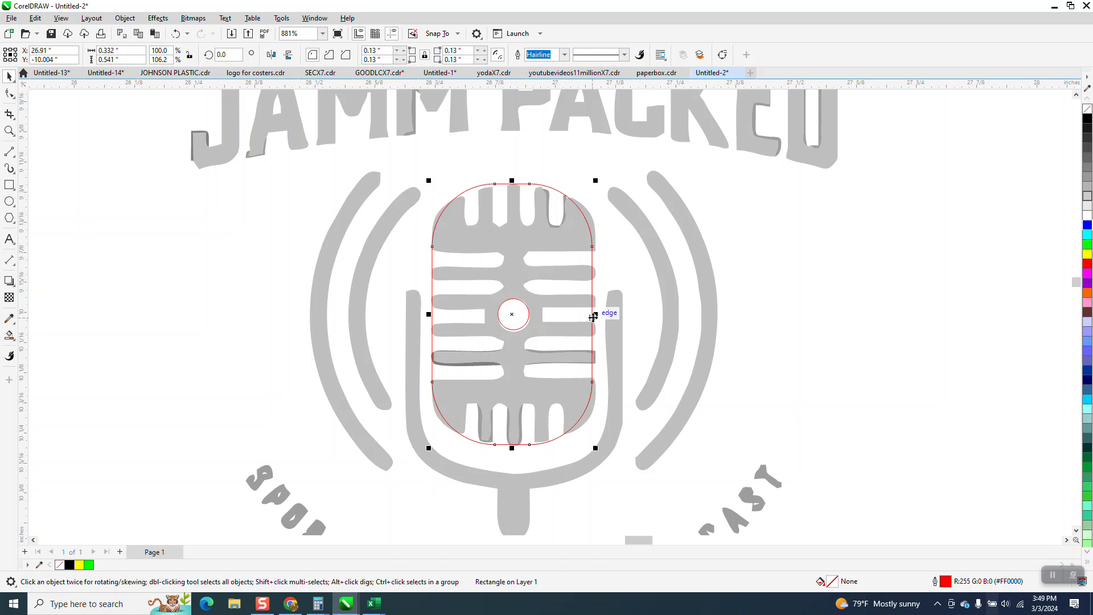
# Set the width of the rounded rectangle around the microphone head to 0.34 in.
pyautogui.moveTo(595, 314); pyautogui.dragTo(601, 314)
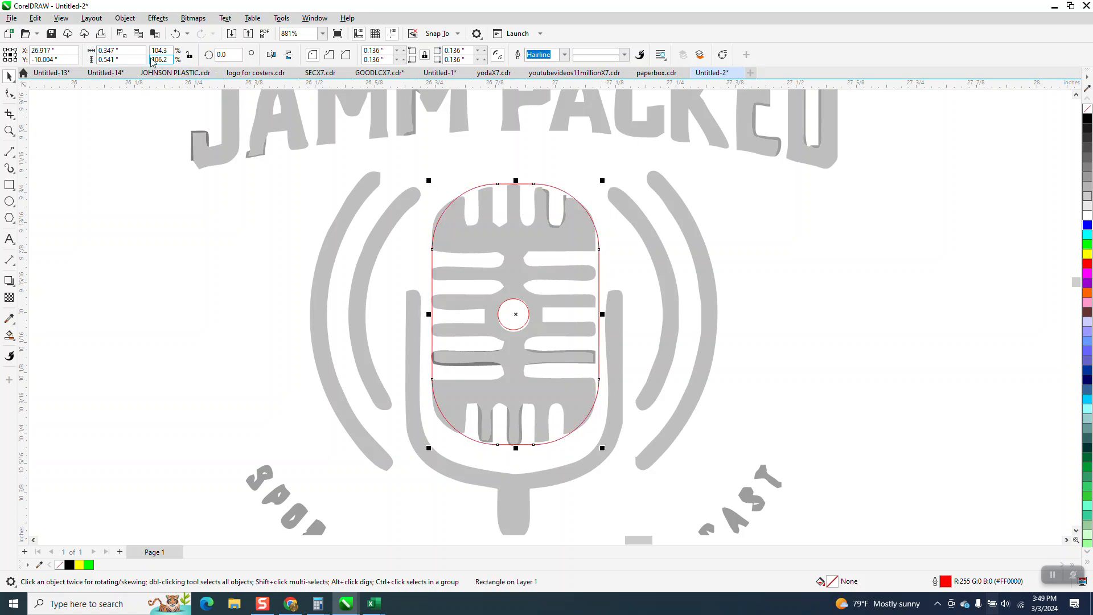
pyautogui.press('BackSpace')
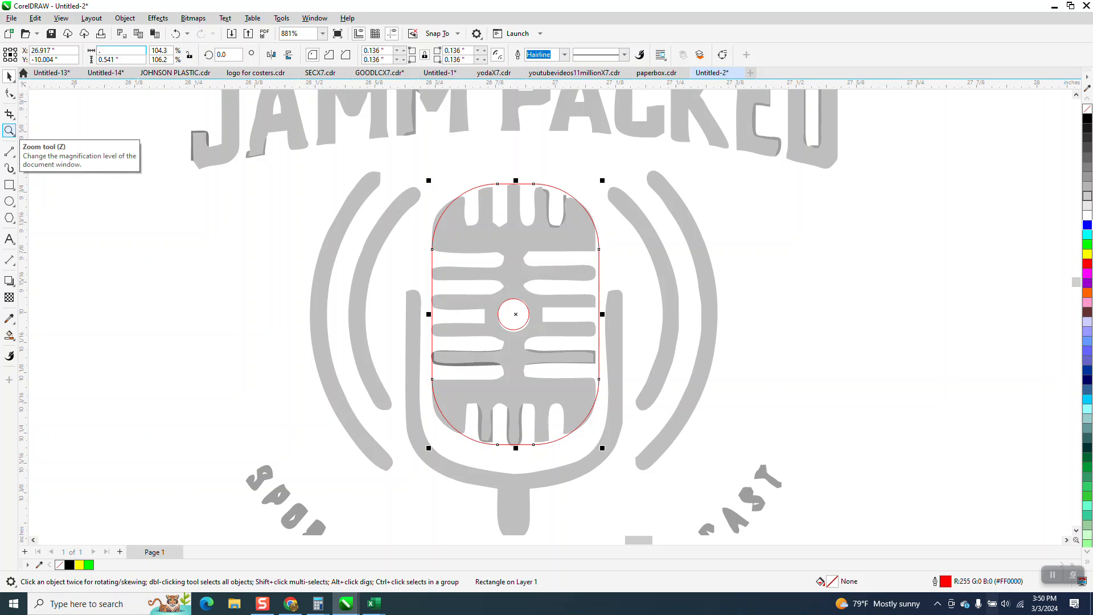
pyautogui.press('Return')
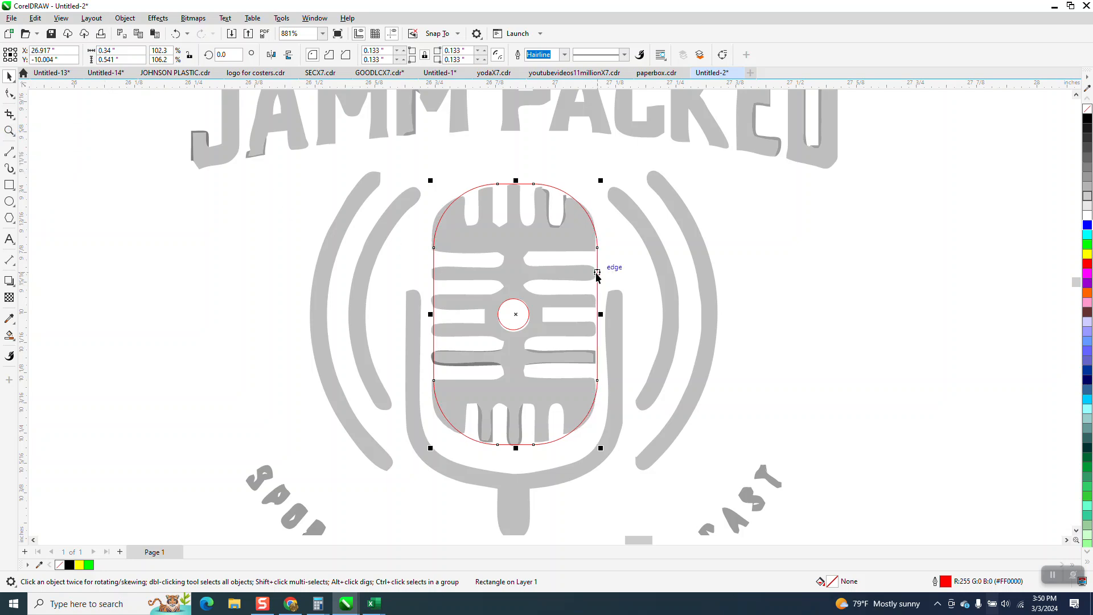
# Set the nudge distance to 0.001 in and nudge the rounded rectangle left about 0.004 in to align with the microphone head.
pyautogui.click(361, 157)
pyautogui.write('.001')
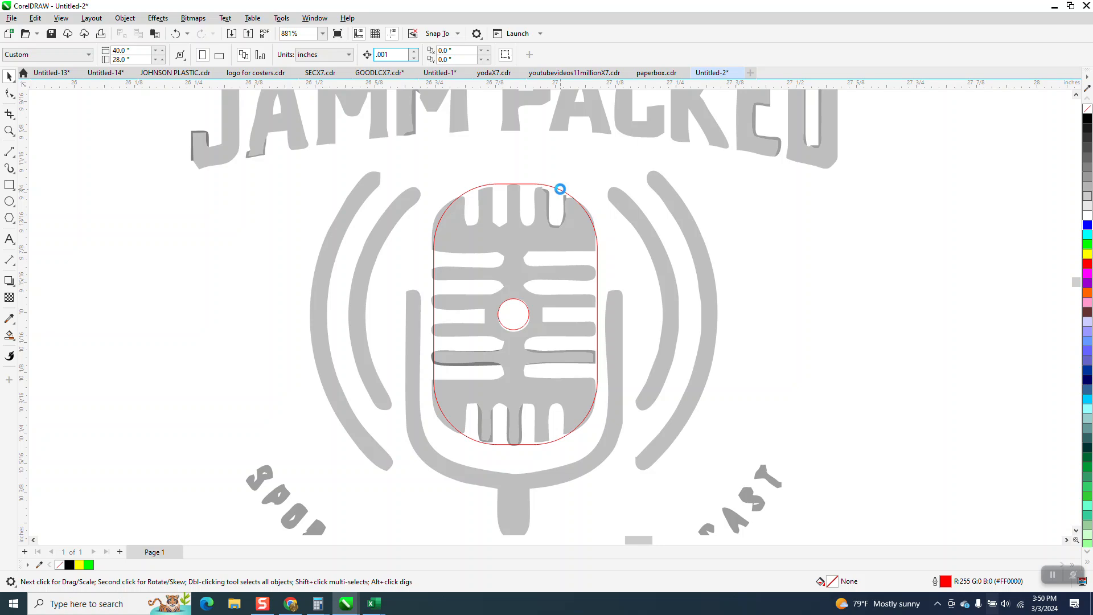
pyautogui.click(560, 188)
pyautogui.press('Down')
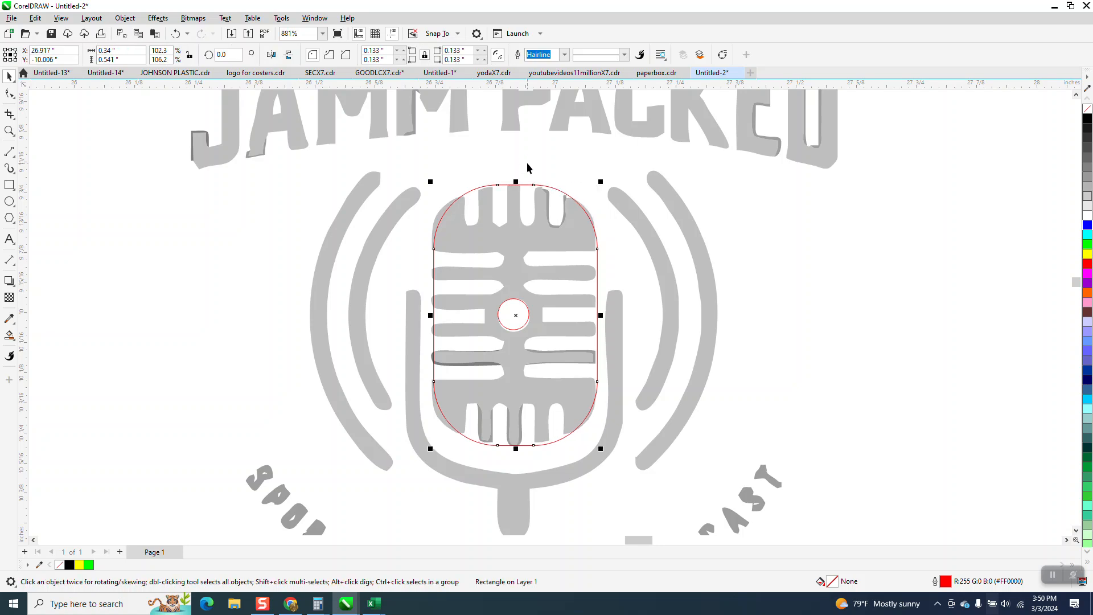
pyautogui.press('Up')
pyautogui.press('Left')
pyautogui.press('Left')
pyautogui.press('Left')
pyautogui.press('Left')
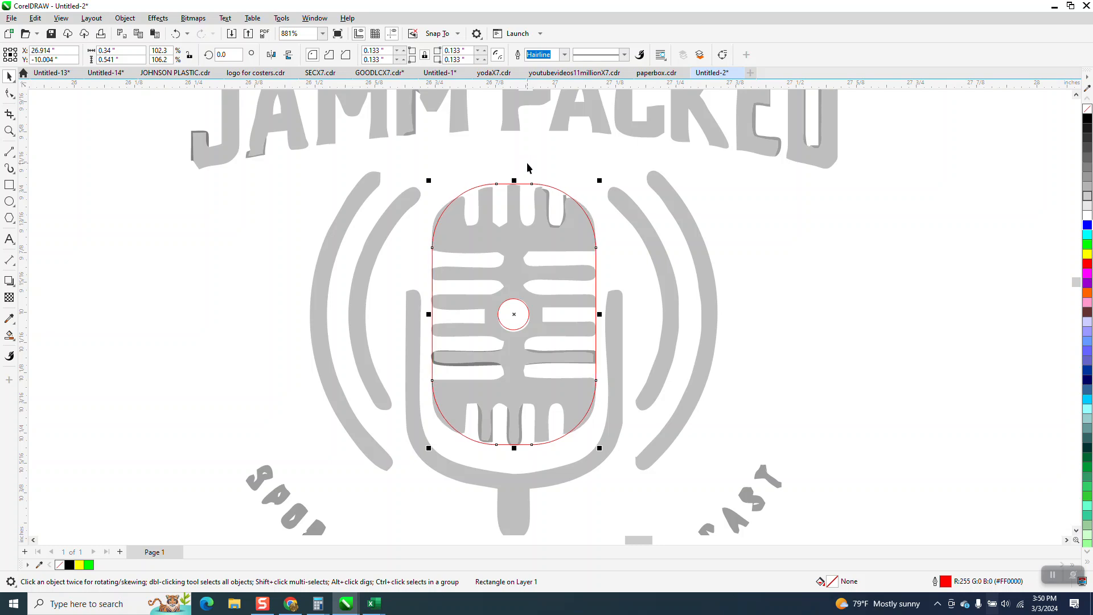
# Deselect the rounded rectangle and set the nudge distance to 2 in.
pyautogui.press('Escape')
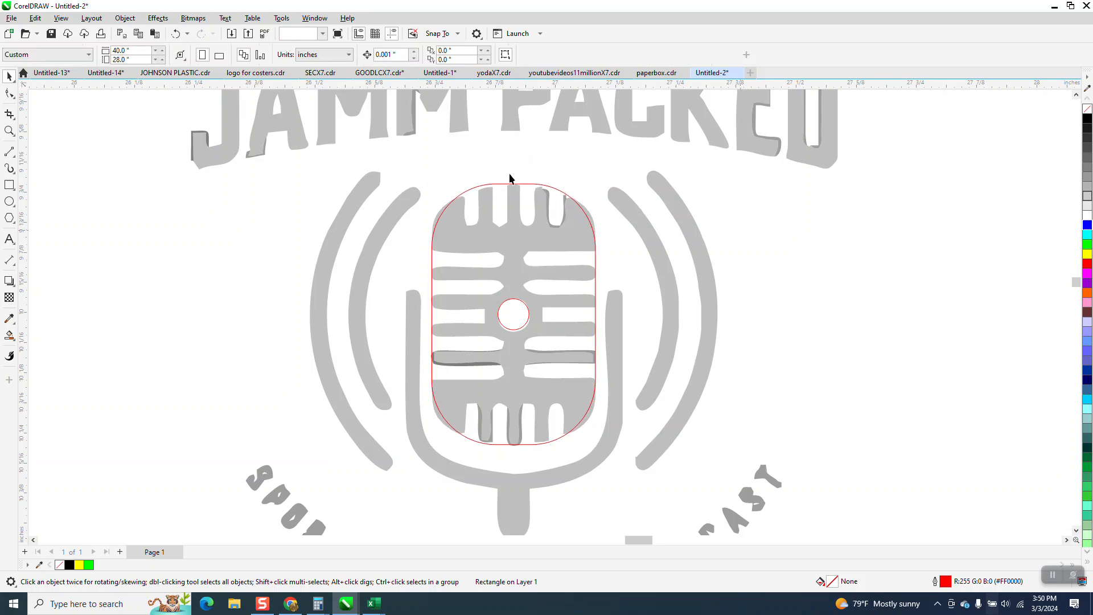
pyautogui.write('2')
pyautogui.press('Return')
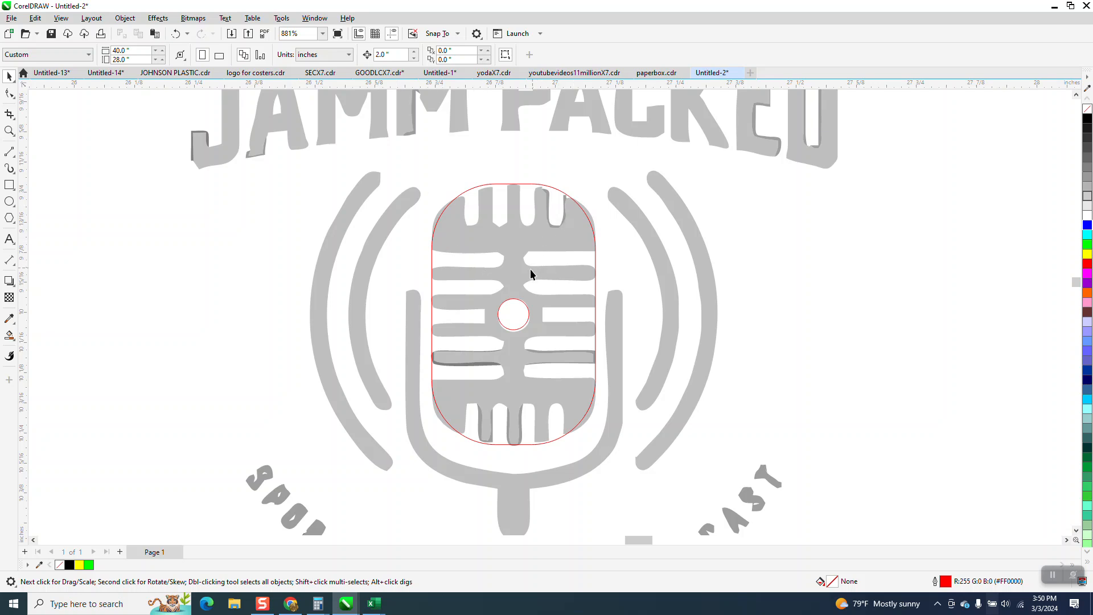
# Reduce the corner radii of the rectangle around the microphone head to 0.113 in.
pyautogui.click(9, 130)
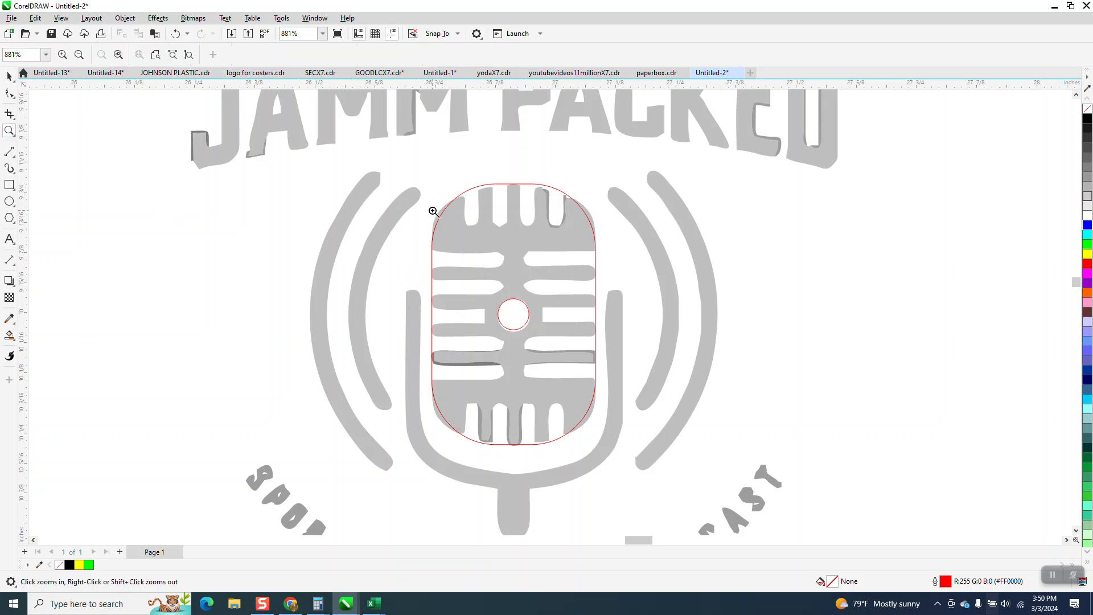
pyautogui.press('space')
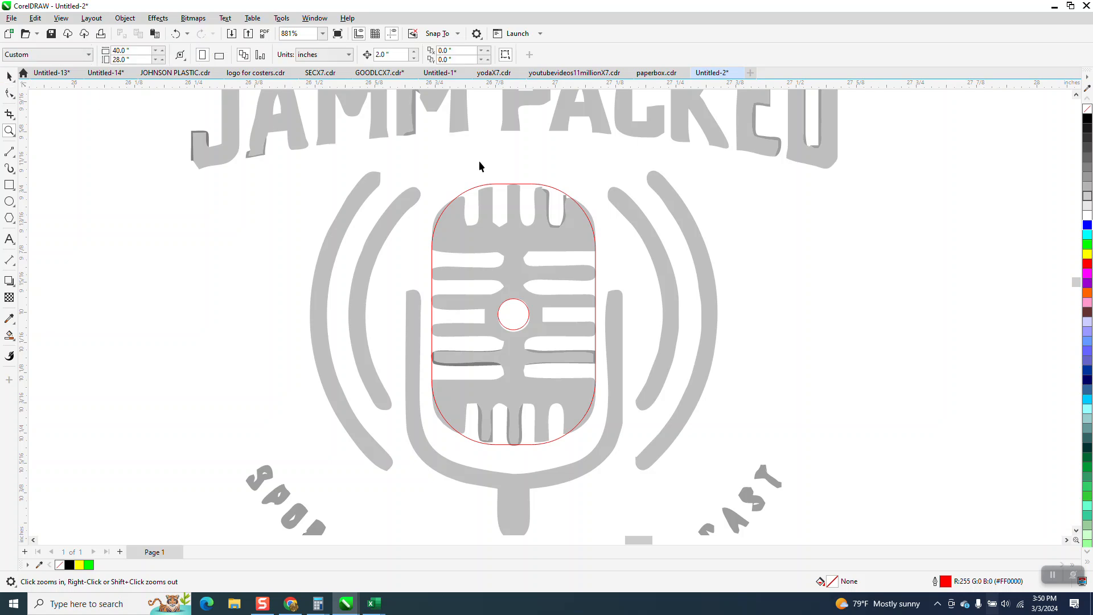
pyautogui.click(539, 188)
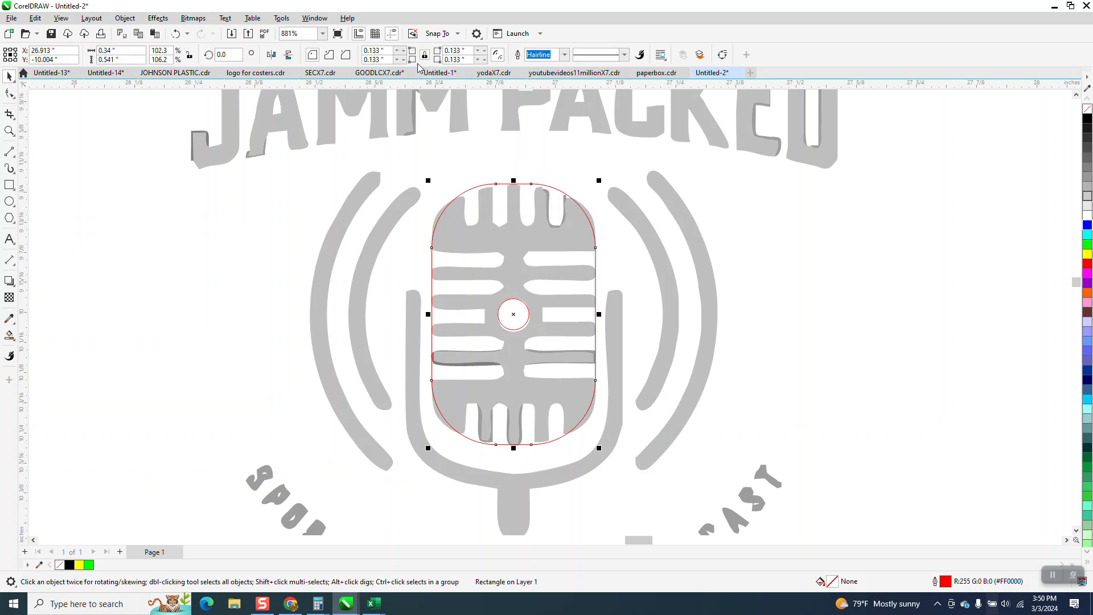
pyautogui.click(396, 60)
pyautogui.click(397, 60)
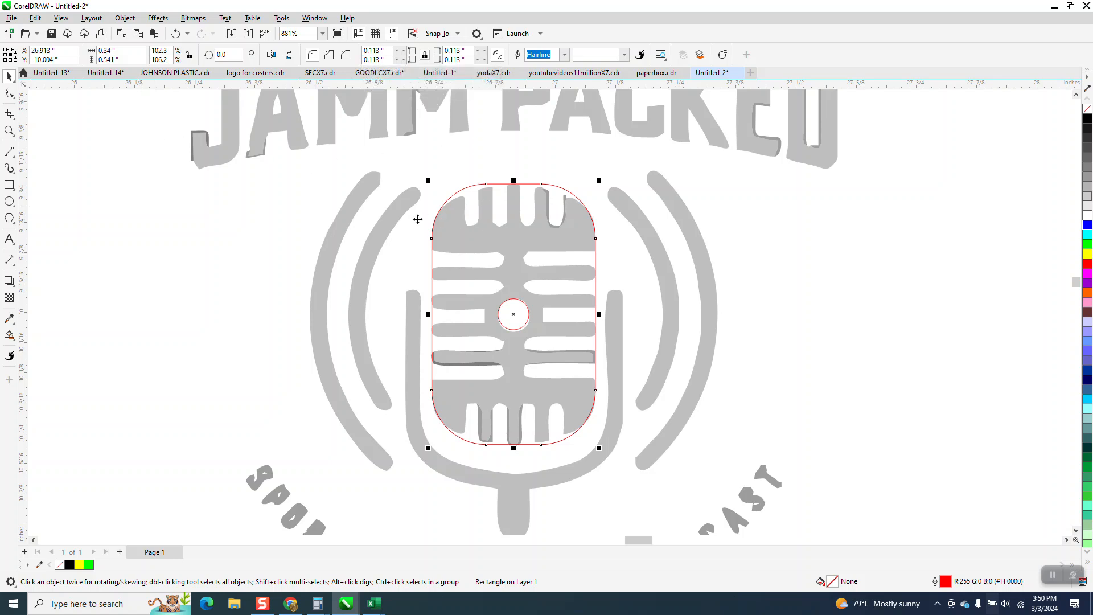
# Draw a rectangle about 0.165 by 0.034 in over the microphone's upper-left horizontal slot, extending past the head's left edge.
pyautogui.scroll(-1, 489, 254)
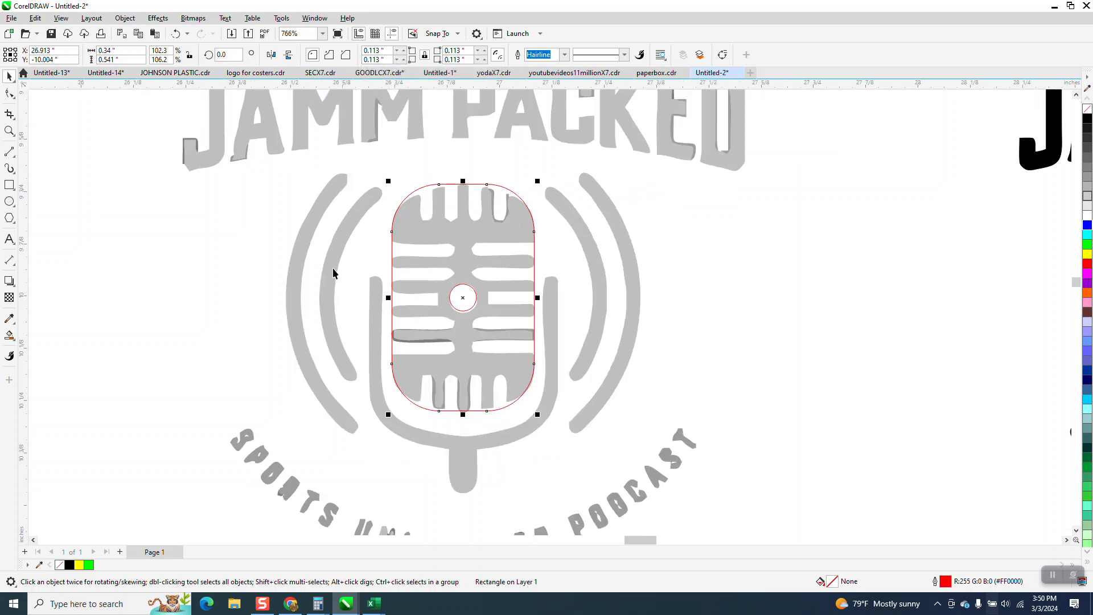
pyautogui.scroll(-3, 415, 306)
pyautogui.scroll(-2, 421, 305)
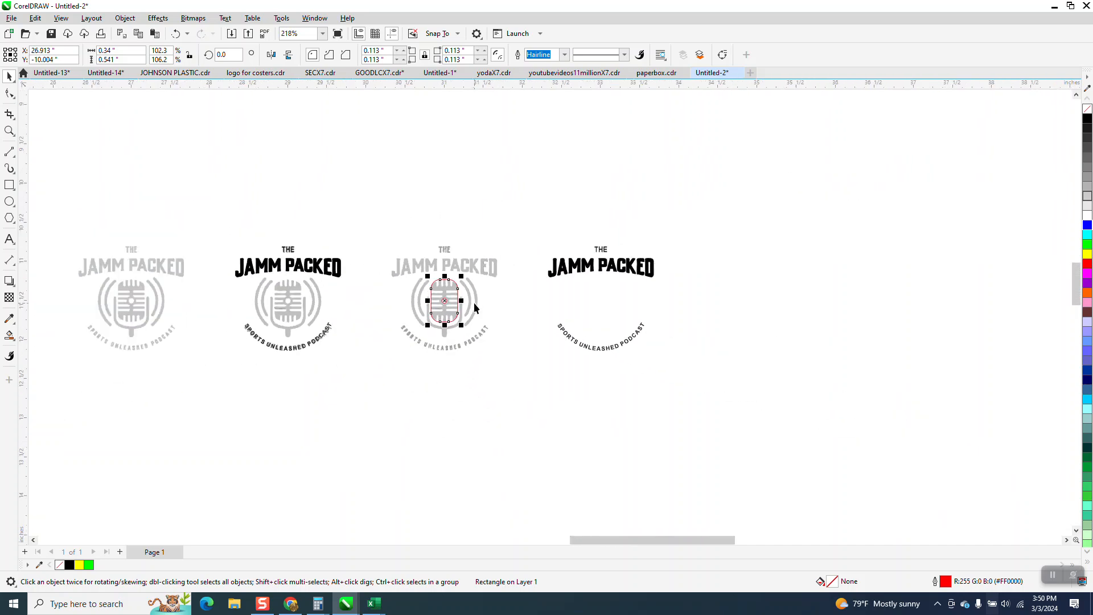
pyautogui.scroll(1, 472, 297)
pyautogui.scroll(2, 473, 296)
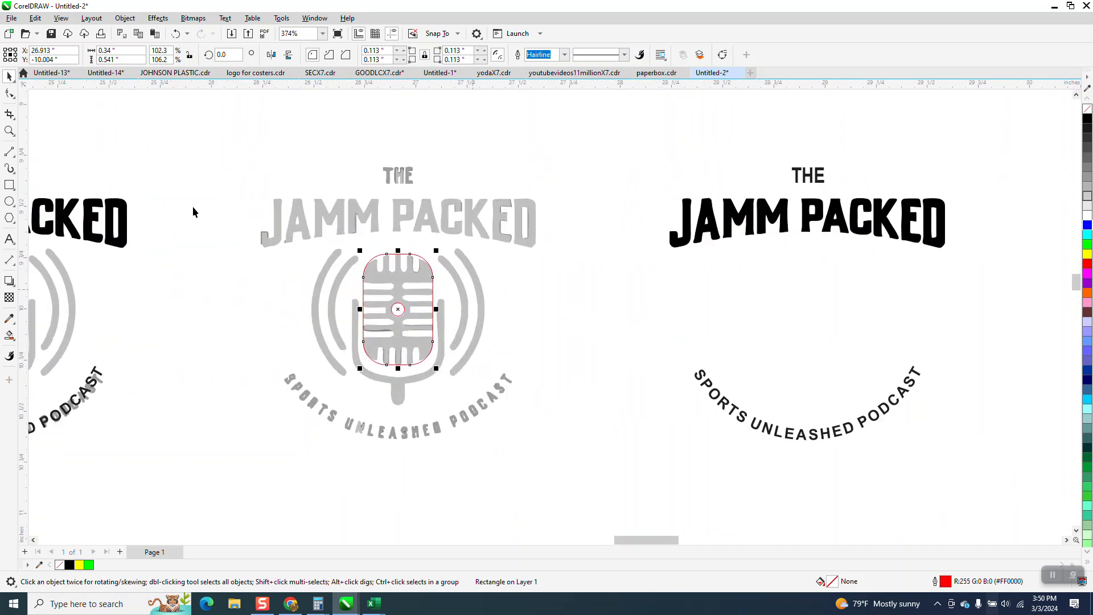
pyautogui.click(10, 131)
pyautogui.scroll(4, 435, 311)
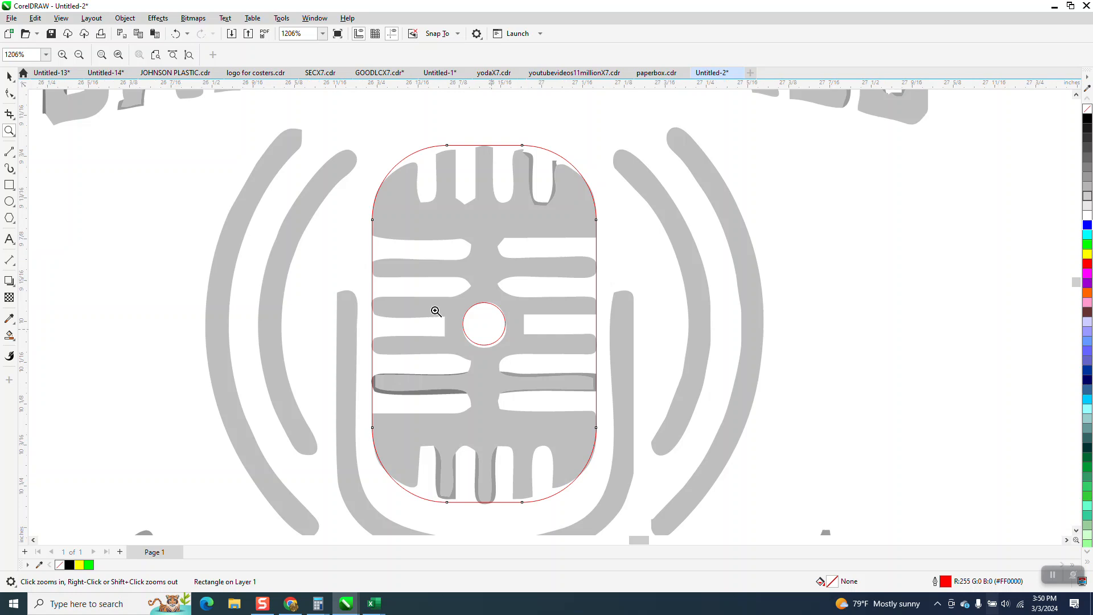
pyautogui.click(9, 185)
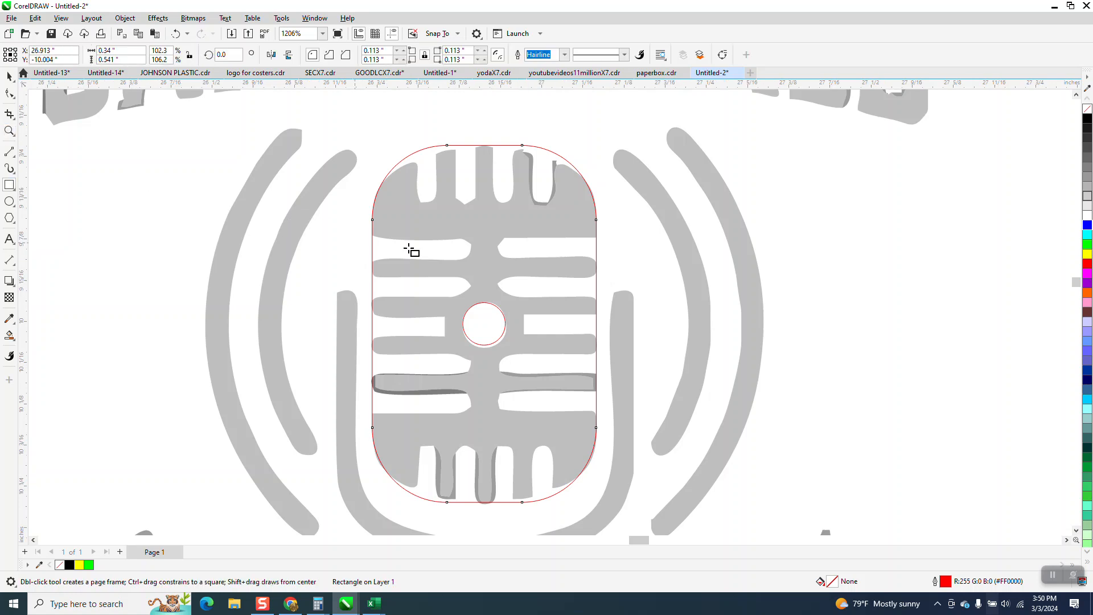
pyautogui.moveTo(360, 234); pyautogui.dragTo(470, 262)
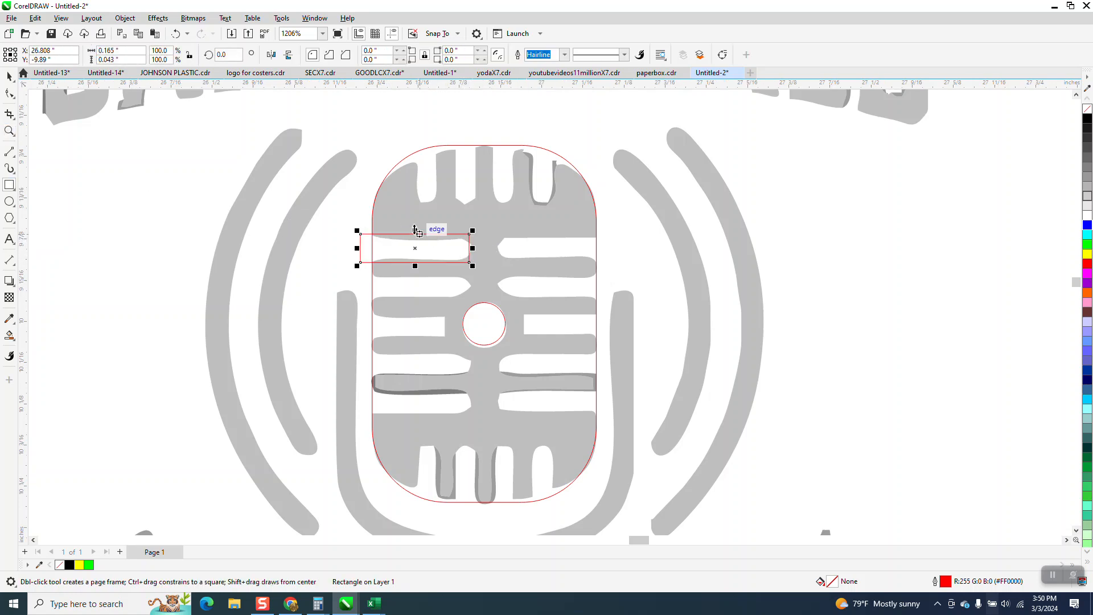
pyautogui.moveTo(414, 233); pyautogui.dragTo(414, 239)
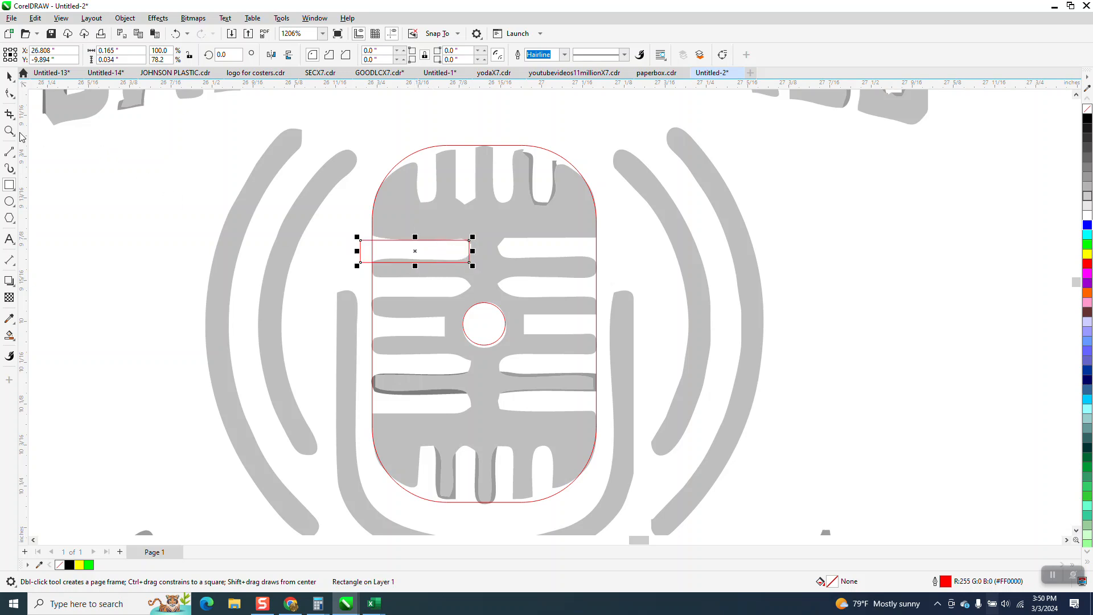
# Fit the slot rectangle's lower edge to the traced slot, reducing its height to about 0.029 in.
pyautogui.press('z')
pyautogui.moveTo(334, 218); pyautogui.dragTo(556, 312)
pyautogui.click(9, 76)
pyautogui.moveTo(408, 298); pyautogui.dragTo(407, 283)
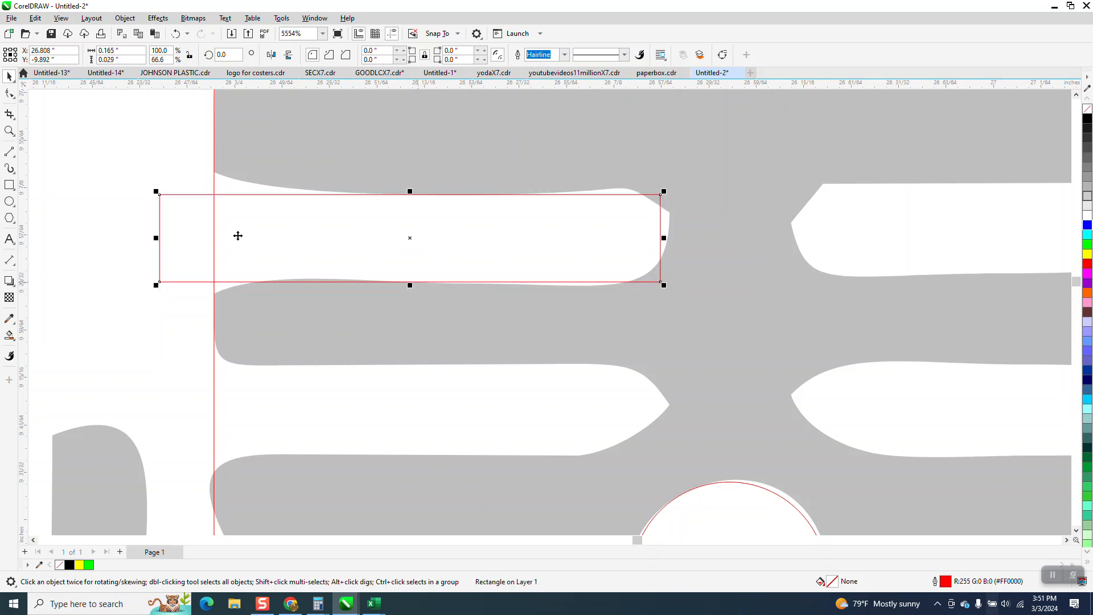
# Round only the two right-hand corners of the slot rectangle to a 0.02 in radius.
pyautogui.click(183, 158)
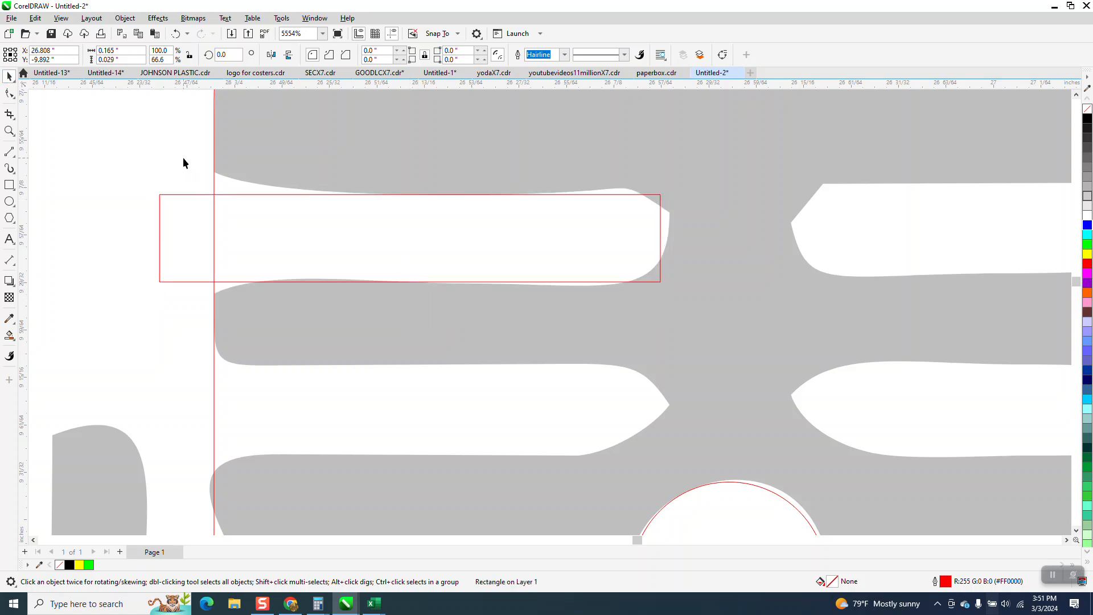
pyautogui.click(179, 194)
pyautogui.click(484, 50)
pyautogui.click(484, 52)
pyautogui.click(484, 60)
pyautogui.click(485, 60)
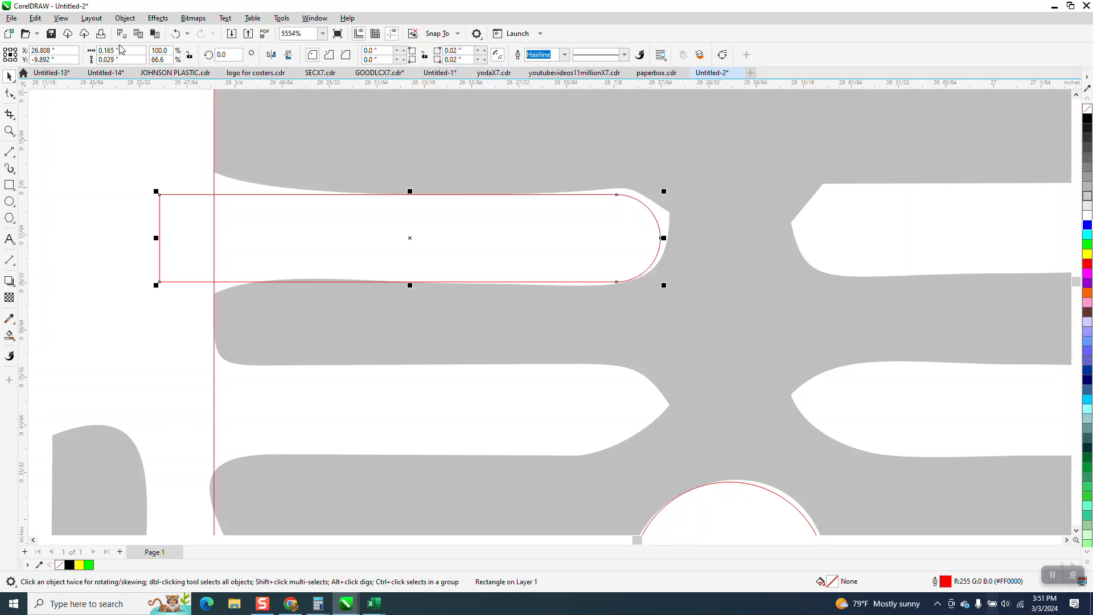
# Copy the rounded slot shape about 0.055 in down onto the second left slot, and repeat the duplicate once for the third.
pyautogui.scroll(-2, 664, 408)
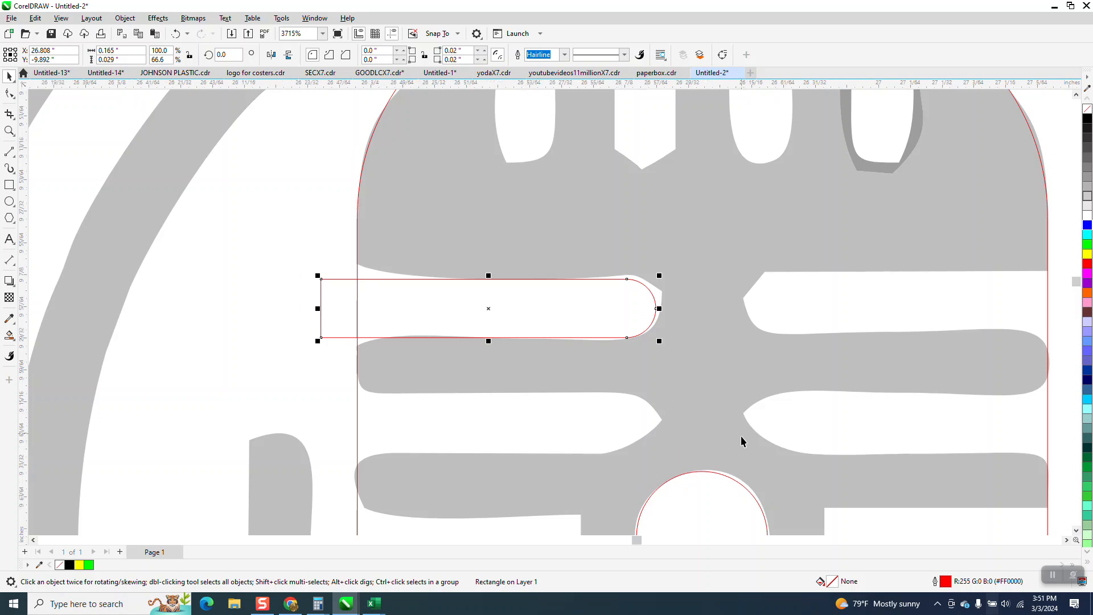
pyautogui.scroll(-1, 545, 284)
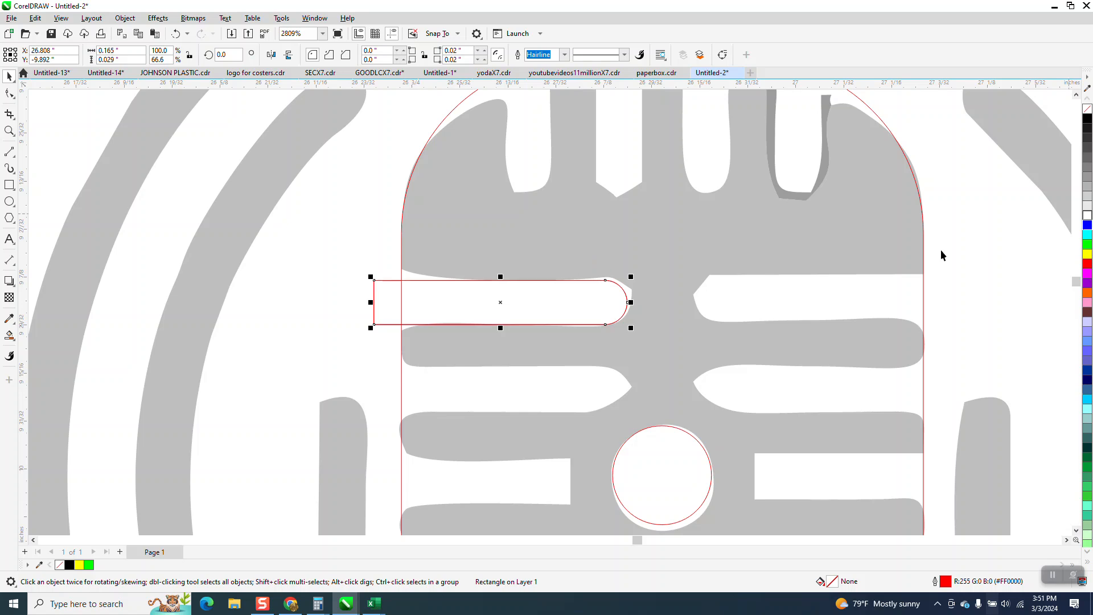
pyautogui.moveTo(500, 304); pyautogui.dragTo(501, 384)
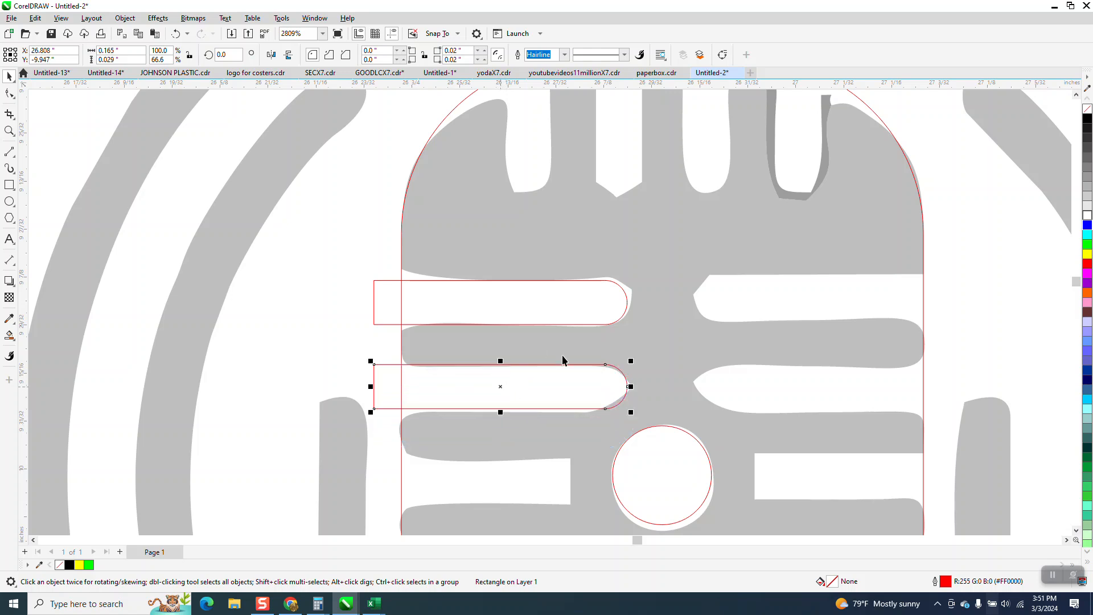
pyautogui.hotkey('ctrl', 'd')
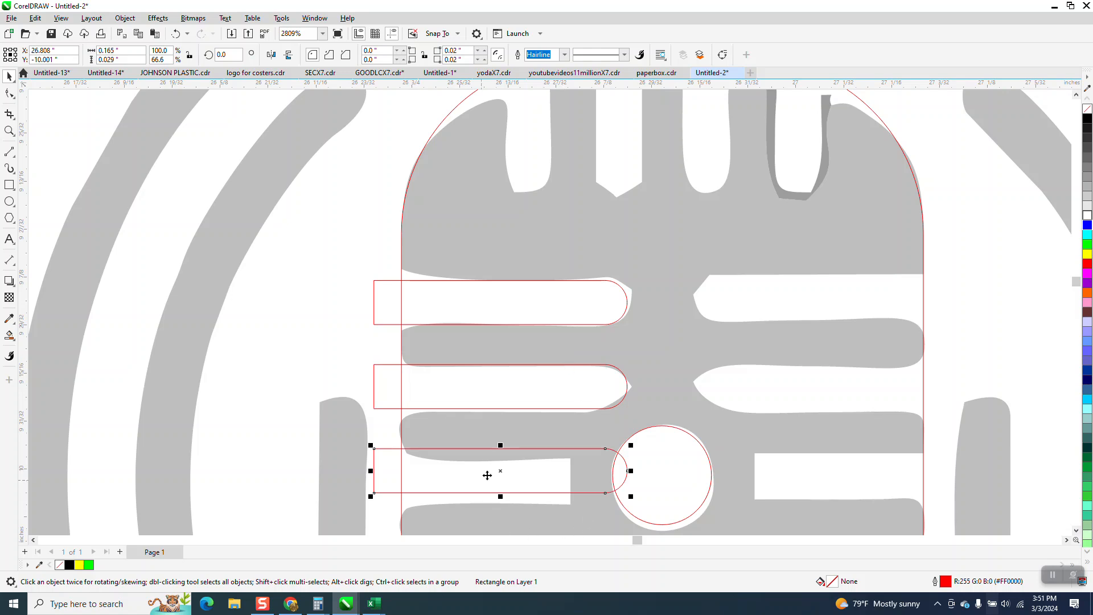
# Shift the third left slot slightly down to fit the trace, and duplicate it twice below for the fourth and fifth slots.
pyautogui.moveTo(500, 469); pyautogui.dragTo(502, 484)
pyautogui.scroll(-4, 537, 432)
pyautogui.hotkey('ctrl', 'd')
pyautogui.hotkey('ctrl', 'd')
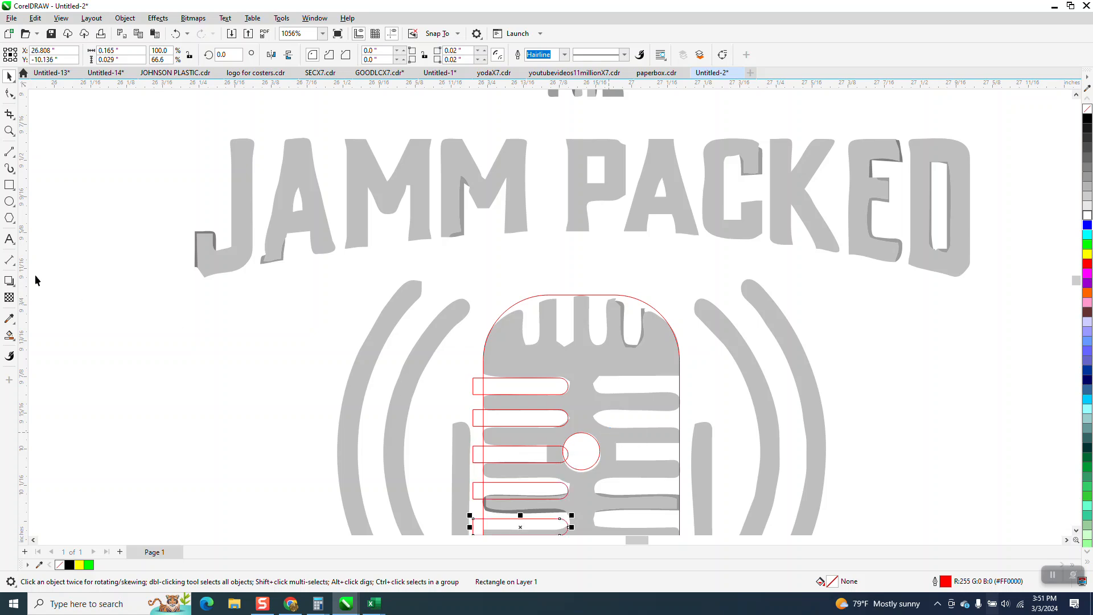
# Move the fourth and fifth left slot outlines slightly up to line them up with the traced slots.
pyautogui.click(9, 131)
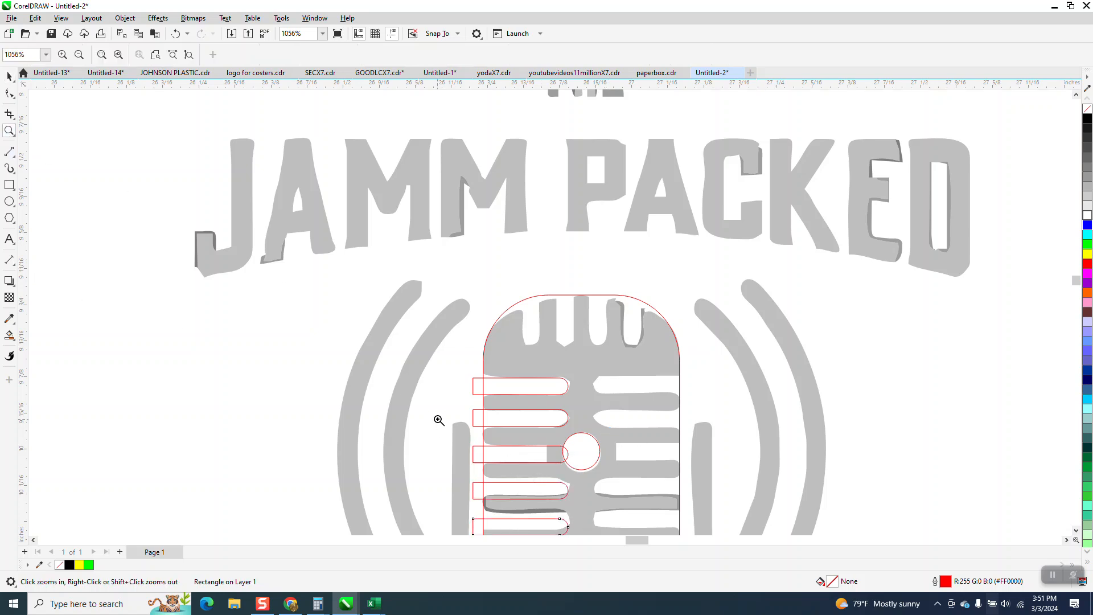
pyautogui.scroll(4, 572, 513)
pyautogui.click(9, 76)
pyautogui.click(523, 267)
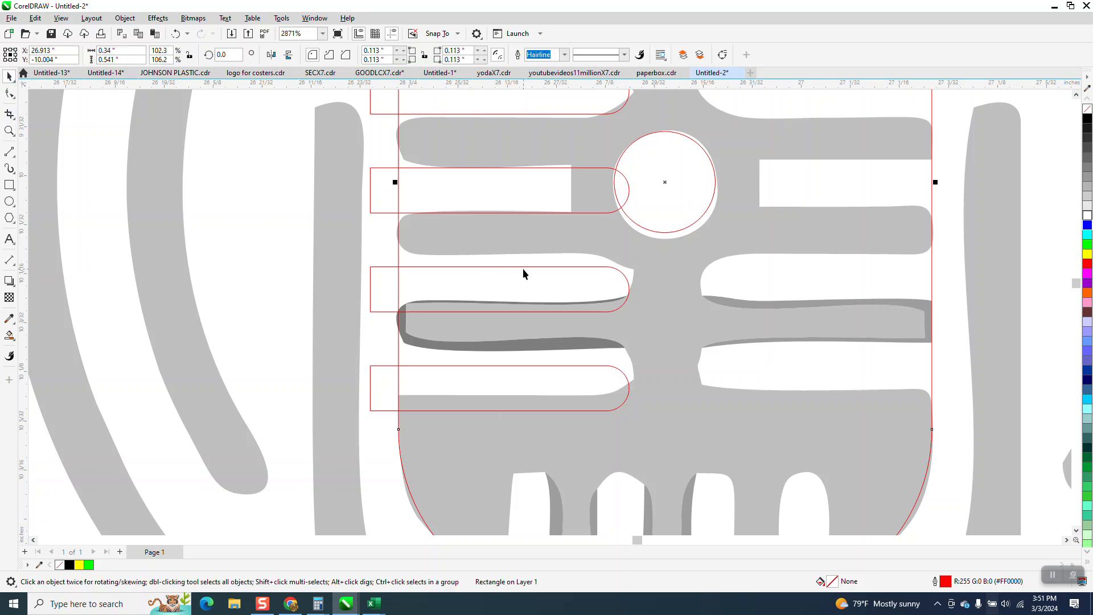
pyautogui.click(522, 268)
pyautogui.moveTo(494, 293); pyautogui.dragTo(500, 283)
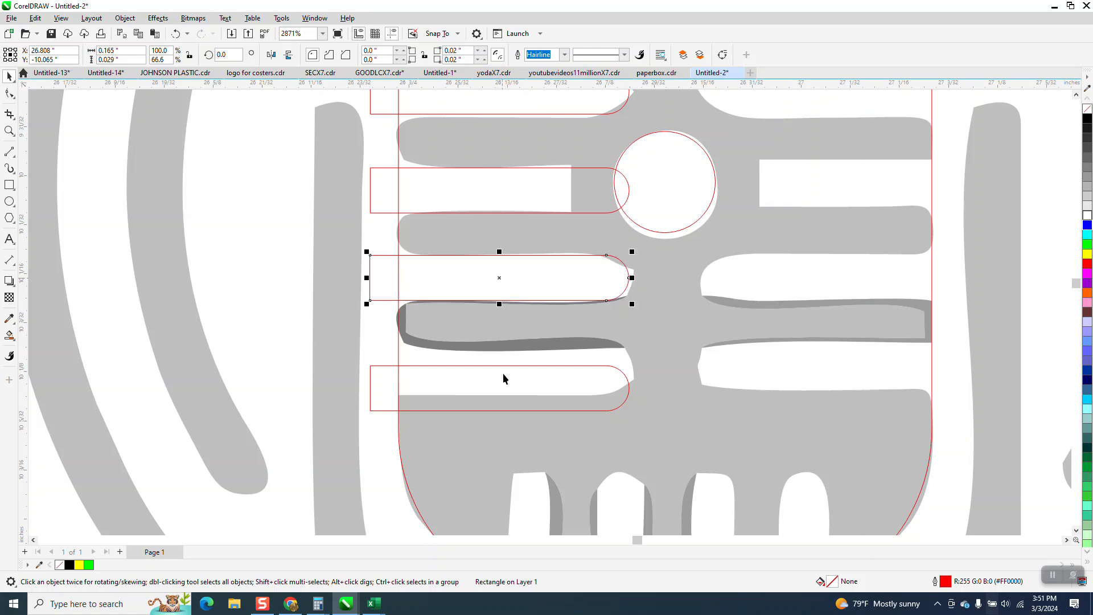
pyautogui.click(505, 366)
pyautogui.moveTo(500, 388); pyautogui.dragTo(505, 369)
pyautogui.scroll(-3, 504, 370)
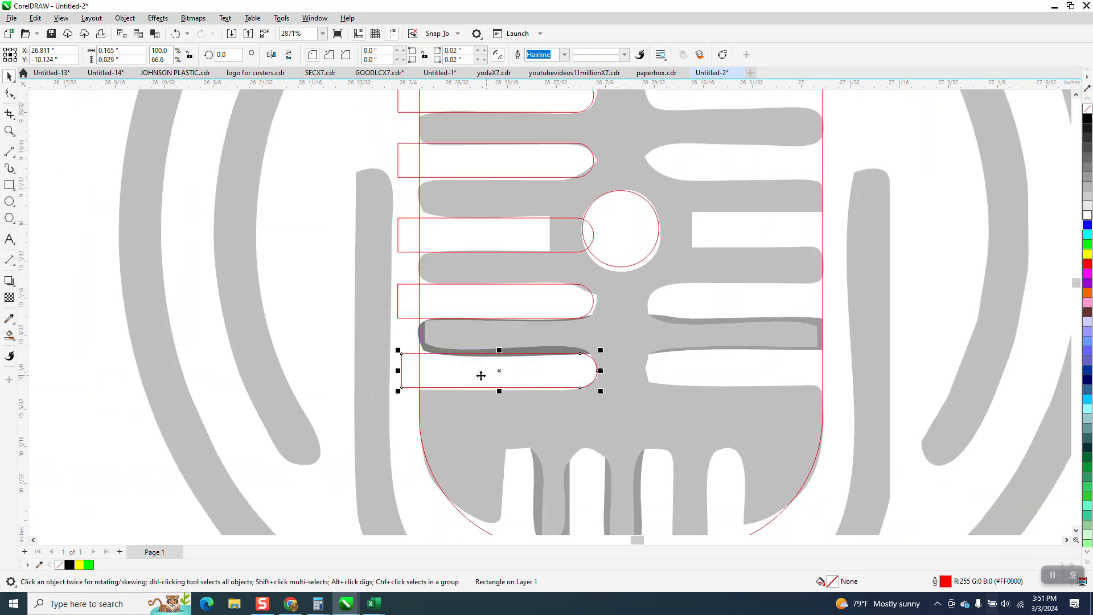
# Group everything caught by a marquee around the five left slots, and try to mirror a copy of the group horizontally.
pyautogui.scroll(1, 442, 280)
pyautogui.click(355, 166)
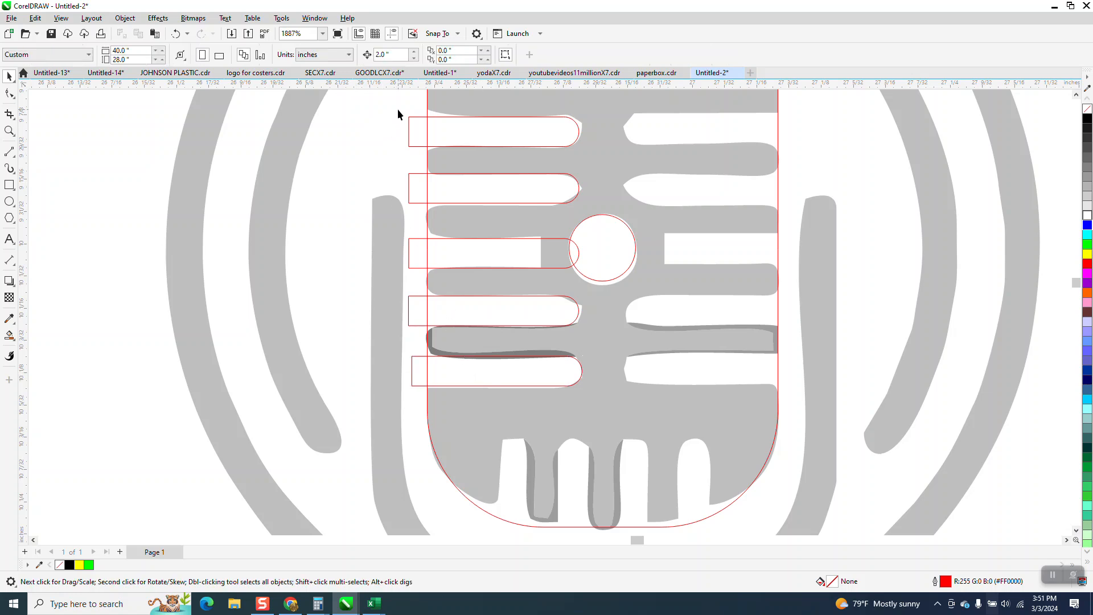
pyautogui.moveTo(401, 100); pyautogui.dragTo(422, 395)
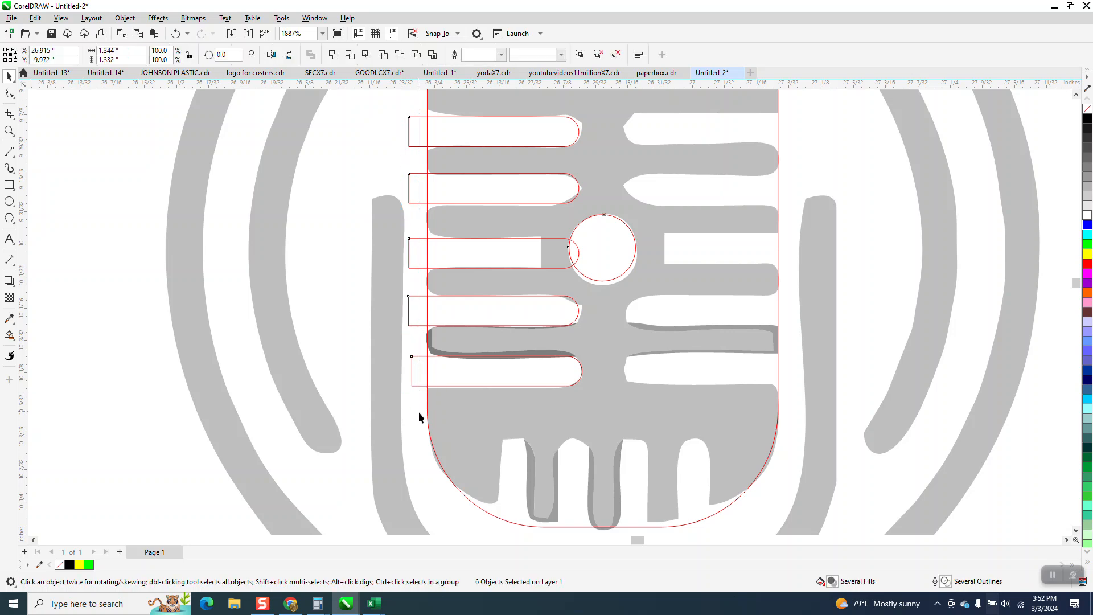
pyautogui.hotkey('ctrl', 'g')
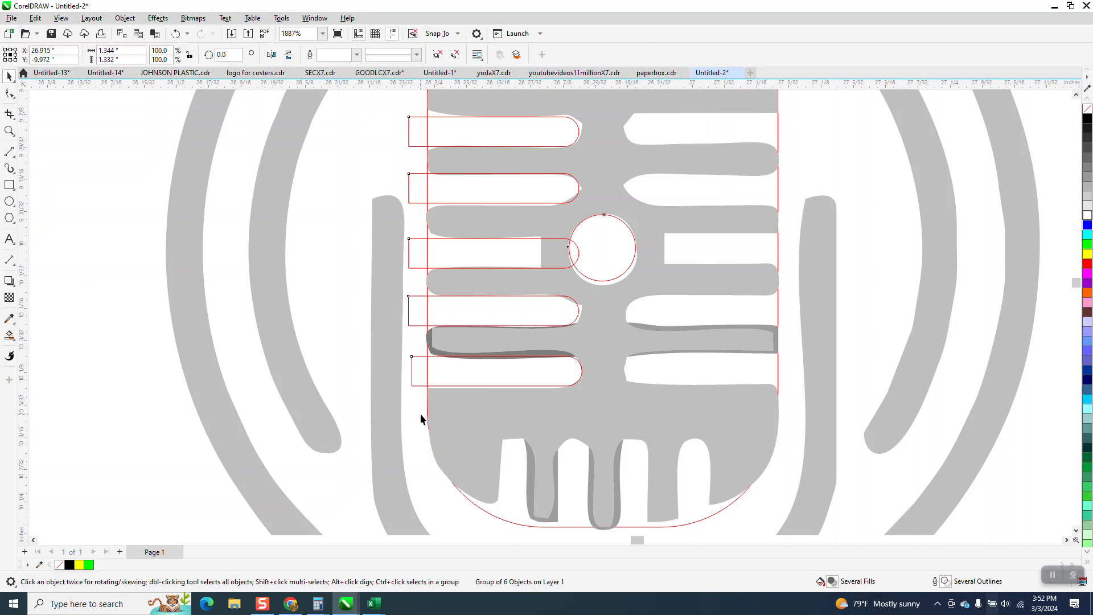
pyautogui.click(288, 55)
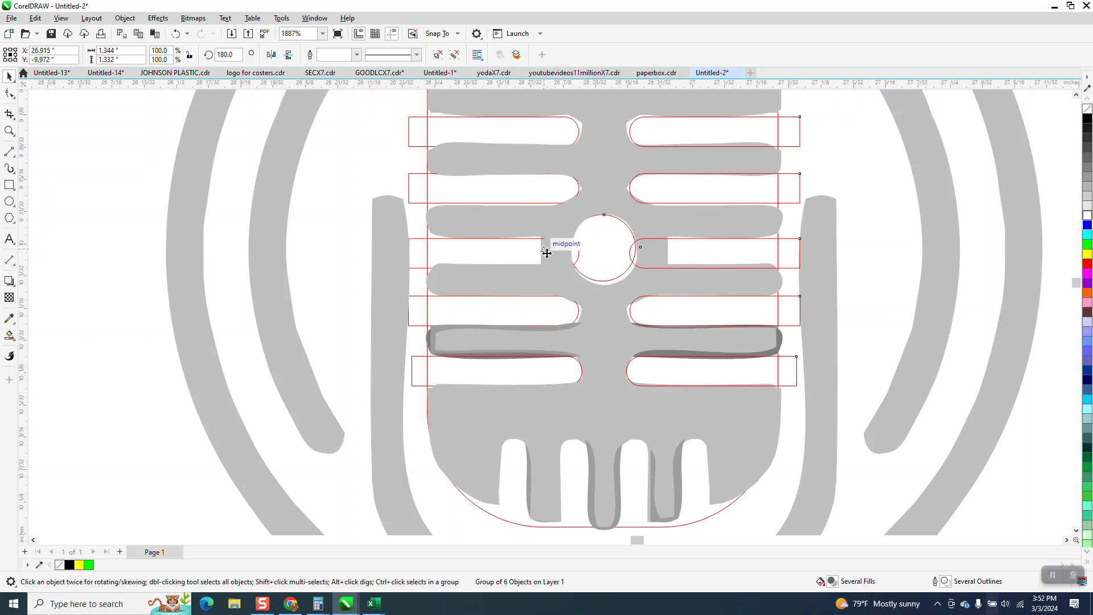
pyautogui.click(176, 33)
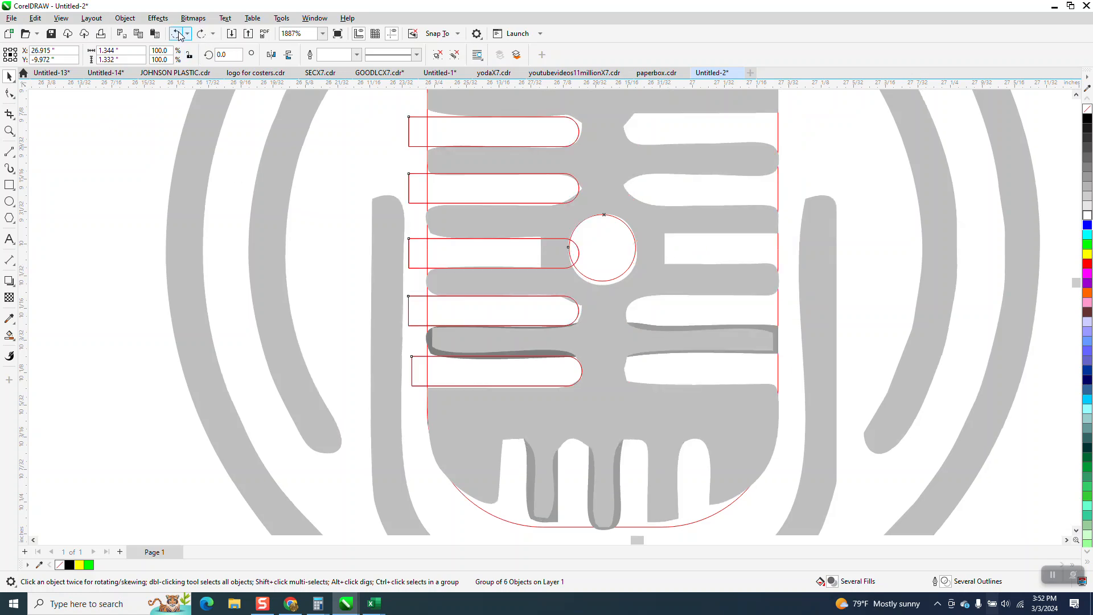
# Try to shift the group containing the left slots about 0.12 in to the right.
pyautogui.click(417, 239)
pyautogui.click(418, 239)
pyautogui.moveTo(418, 239); pyautogui.dragTo(541, 237)
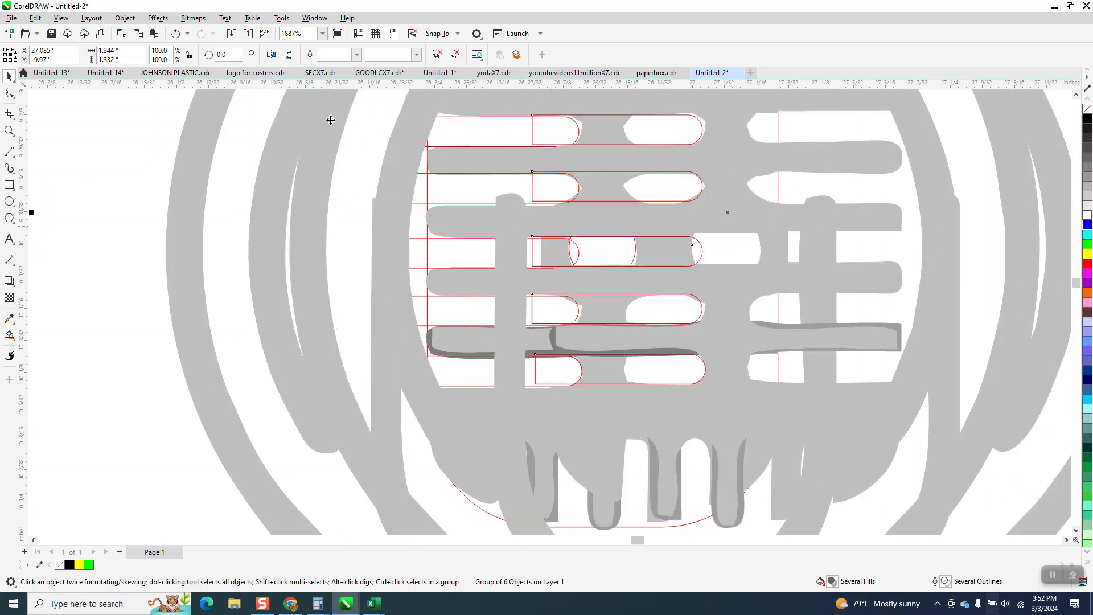
pyautogui.click(176, 33)
# Move the extra copy of the group clear of the original logo and delete it.
pyautogui.scroll(-4, 215, 176)
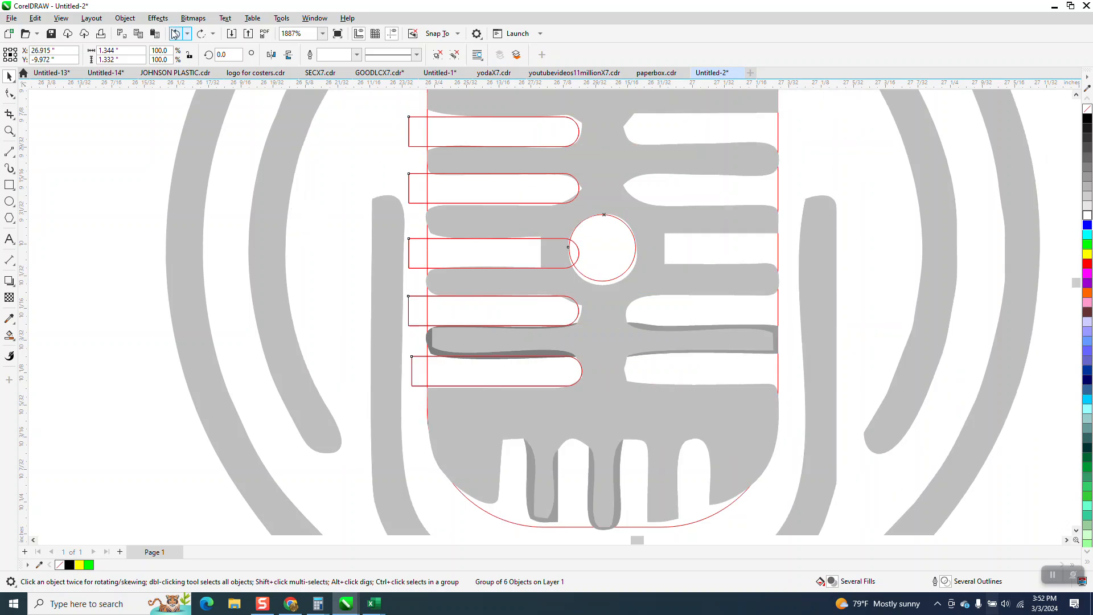
pyautogui.moveTo(591, 206); pyautogui.dragTo(921, 301)
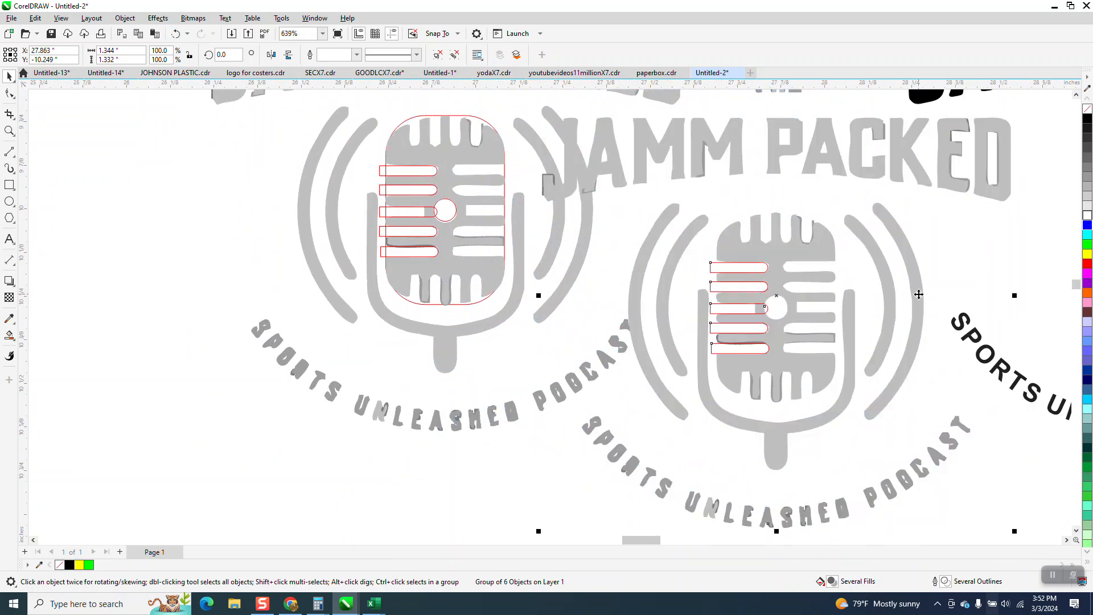
pyautogui.press('Delete')
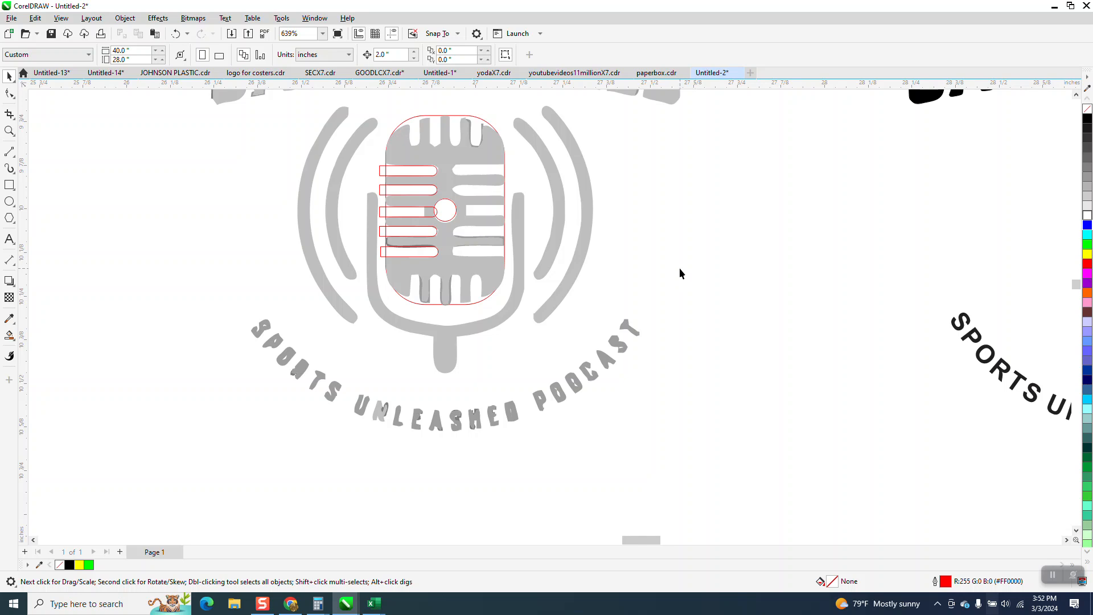
# Try to mirror a copy of the group horizontally so the slots fall on the microphone's right half.
pyautogui.click(557, 199)
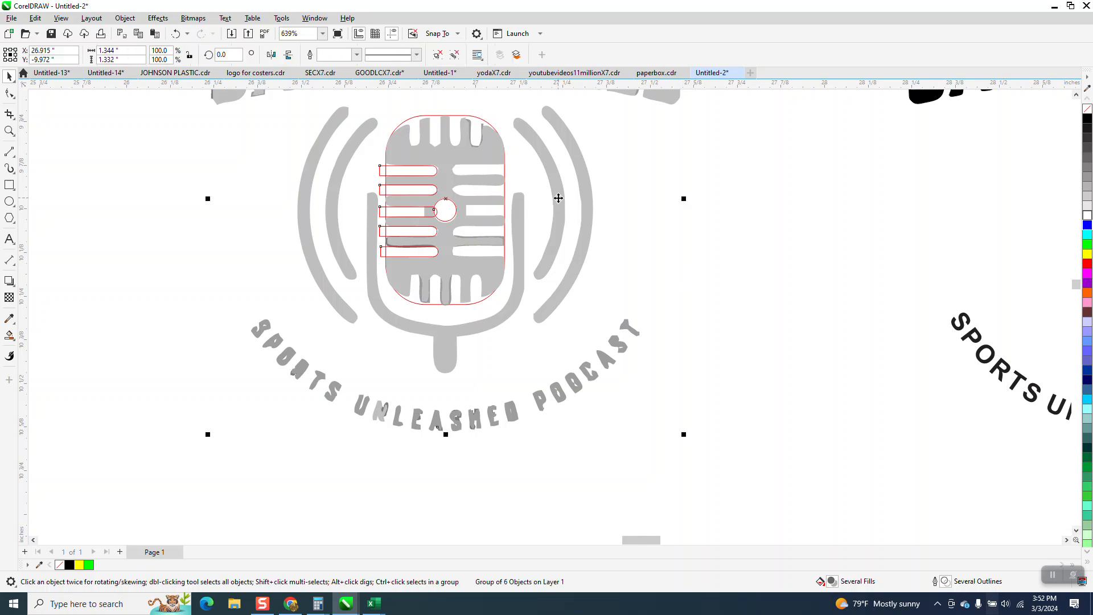
pyautogui.click(9, 131)
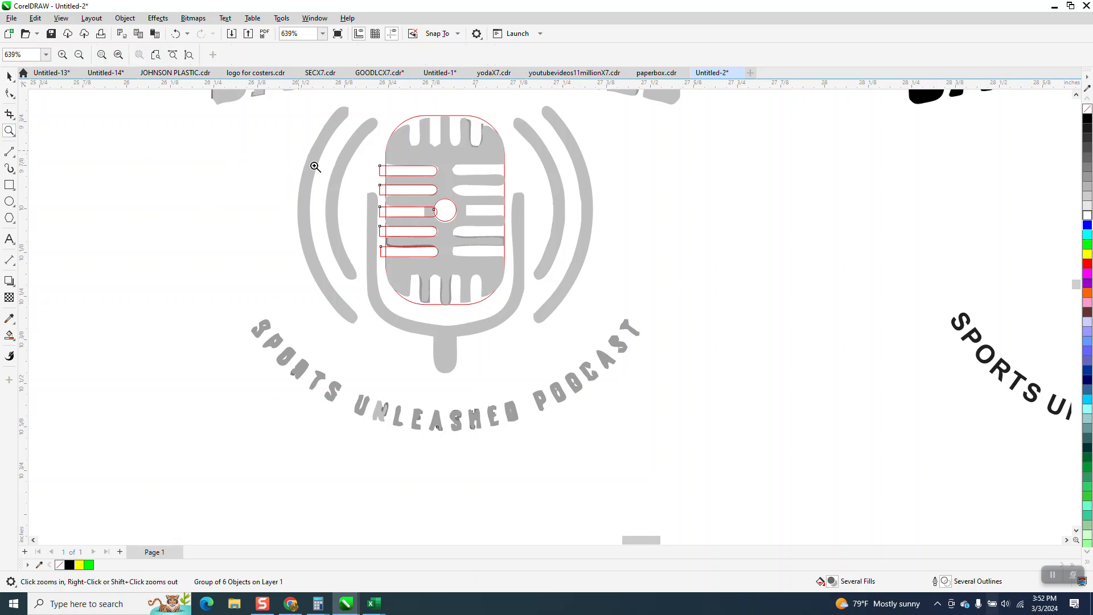
pyautogui.moveTo(302, 151); pyautogui.dragTo(546, 270)
pyautogui.scroll(-1, 506, 236)
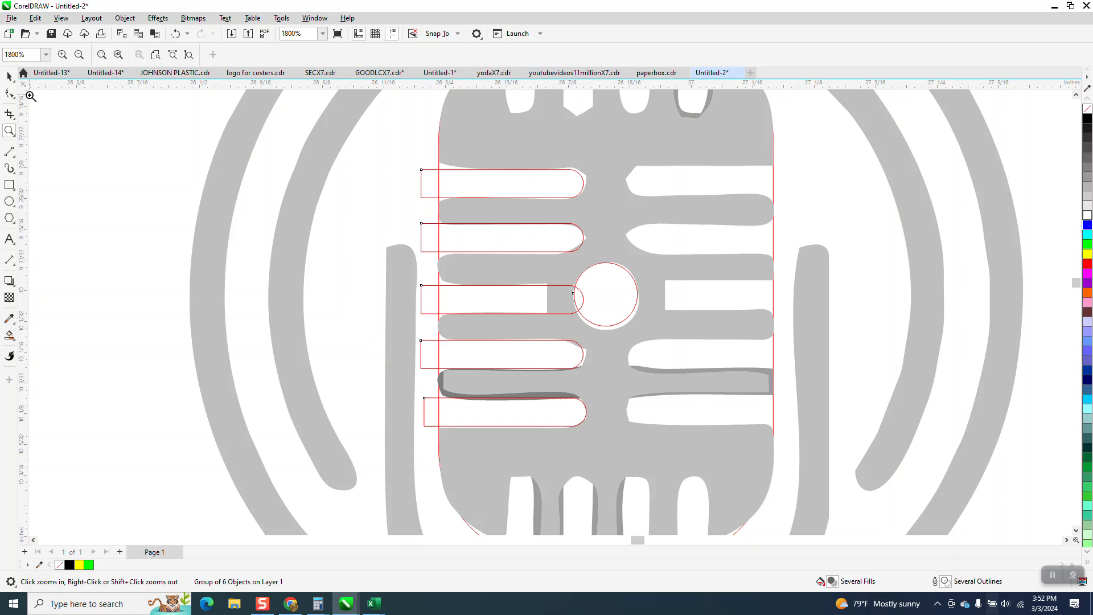
pyautogui.click(9, 76)
pyautogui.press('space')
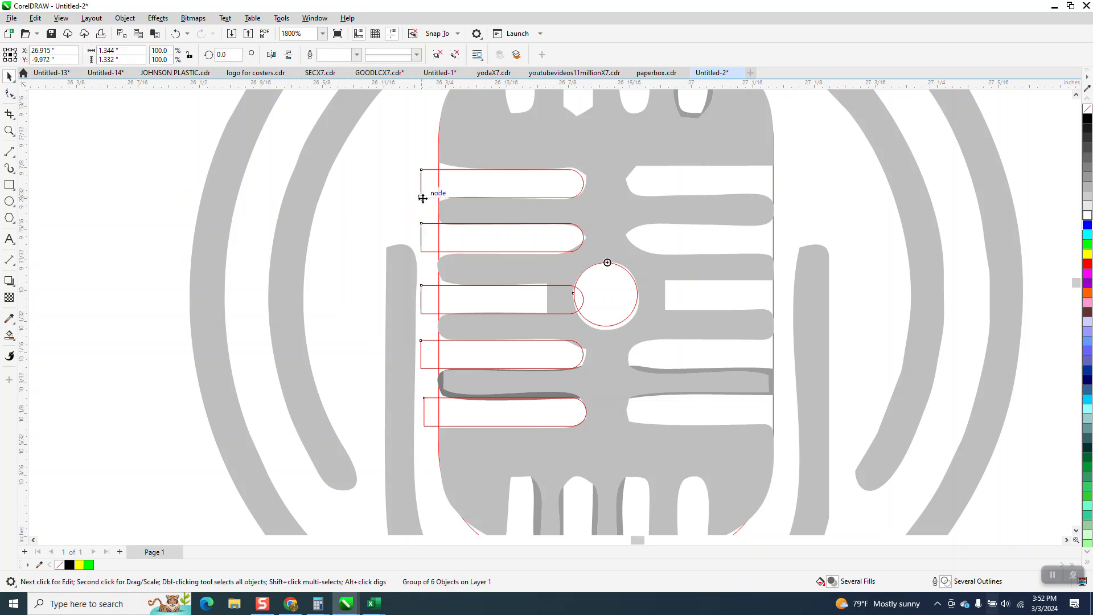
pyautogui.scroll(-1, 422, 199)
pyautogui.scroll(-1, 422, 199)
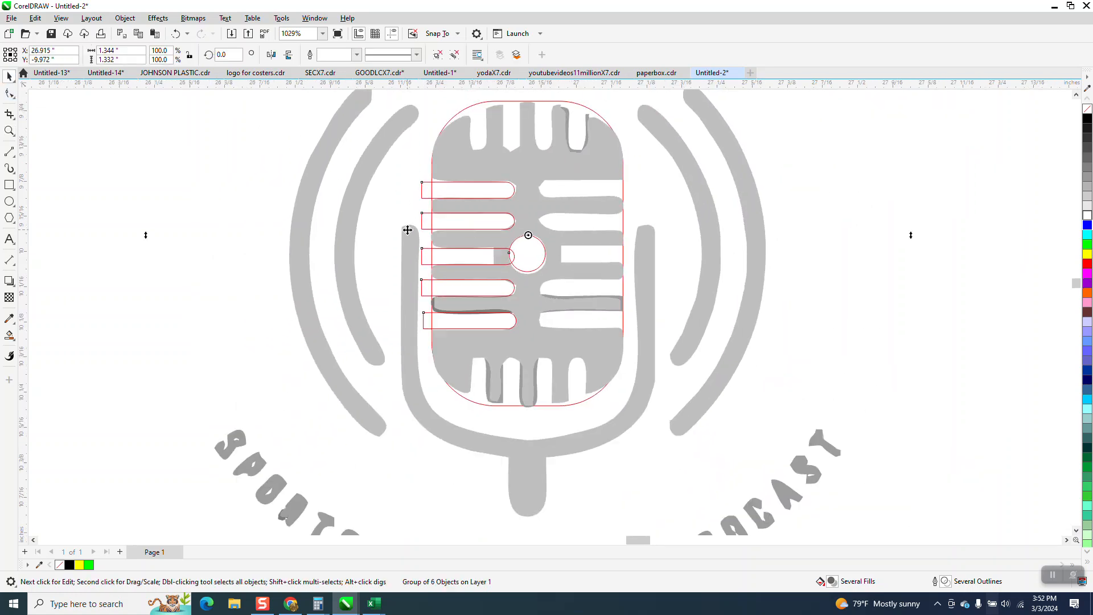
pyautogui.click(274, 56)
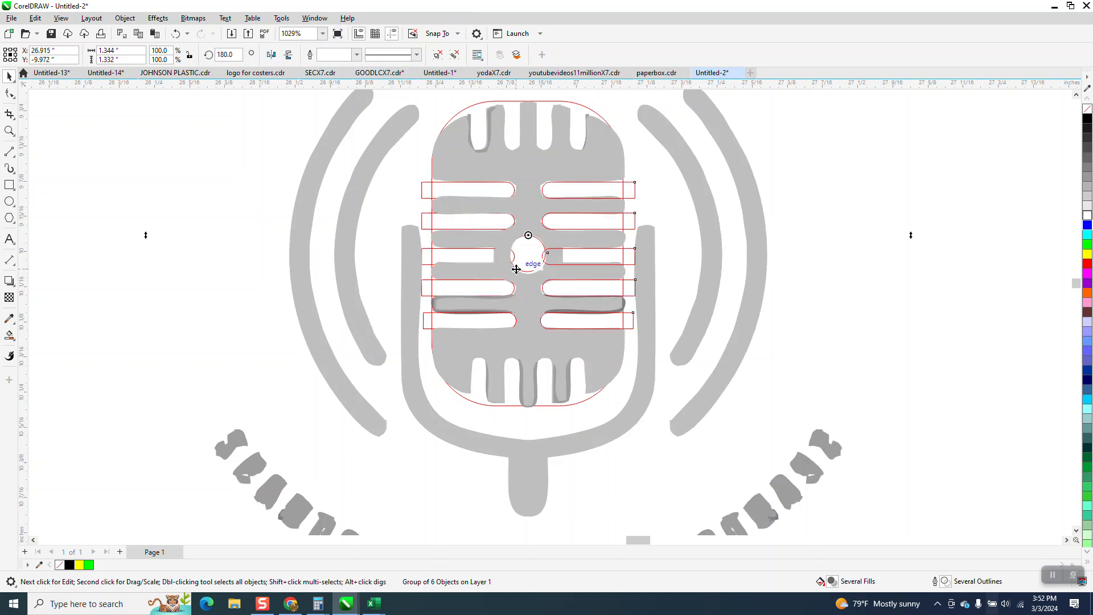
# Drag the mirrored copy of the group away from the logo and delete it.
pyautogui.scroll(-2, 558, 276)
pyautogui.moveTo(683, 256); pyautogui.dragTo(809, 292)
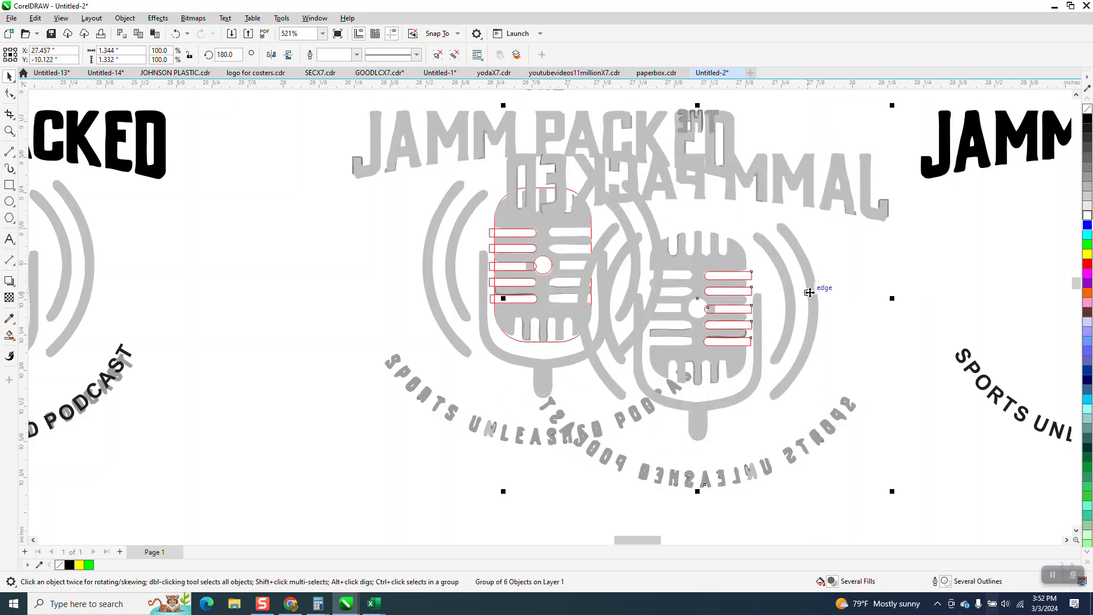
pyautogui.press('Delete')
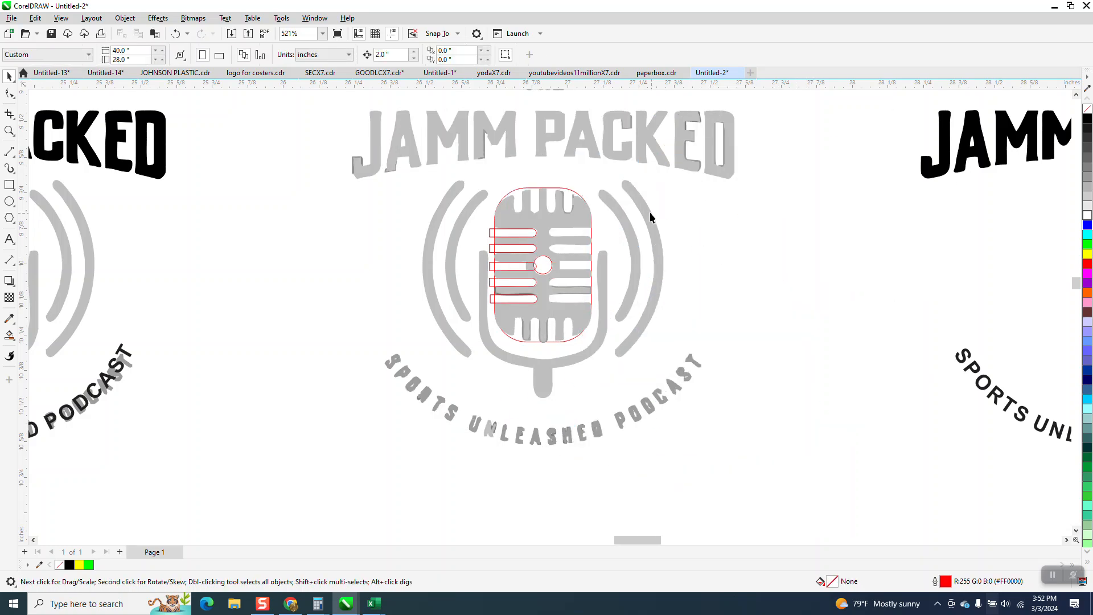
# Move the microphone head outline 2 in straight down, clear of the grey trace.
pyautogui.click(579, 195)
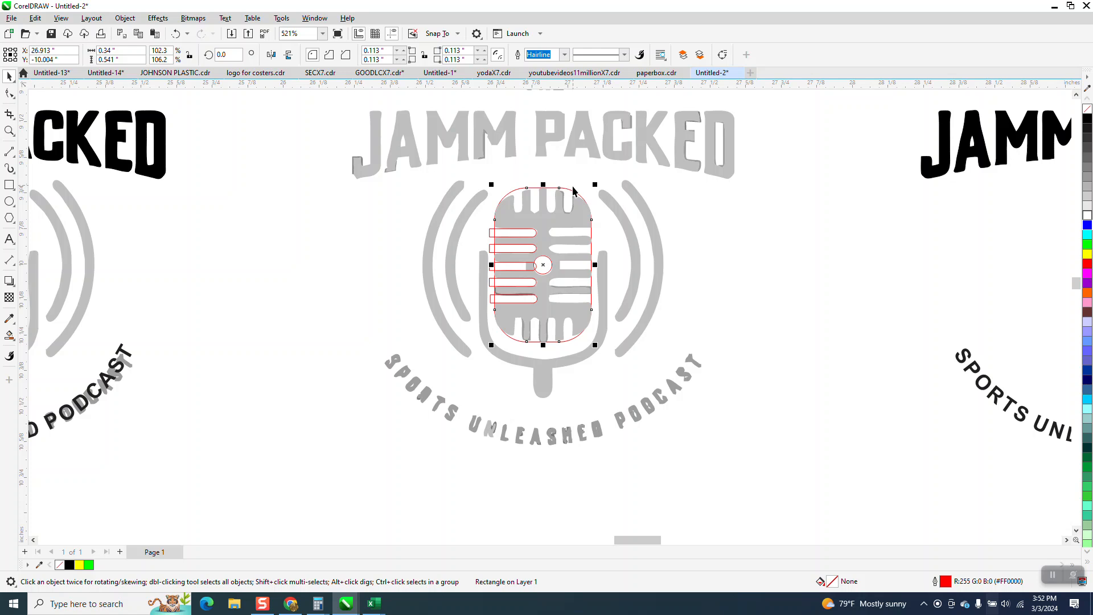
pyautogui.press('Right')
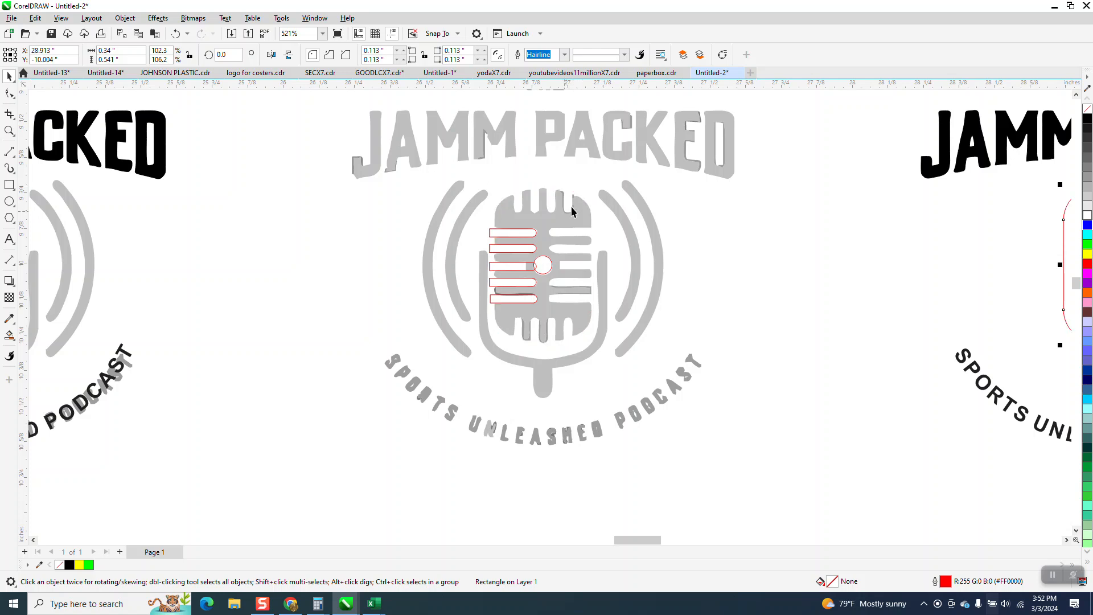
pyautogui.hotkey('ctrl', 'z')
pyautogui.scroll(-2, 577, 196)
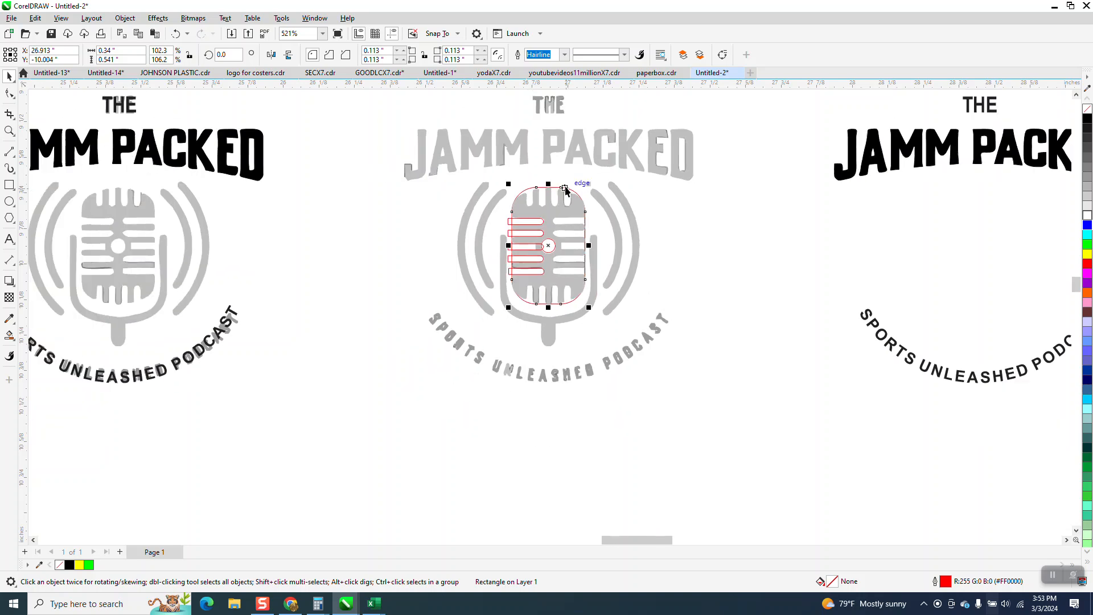
pyautogui.press('Down')
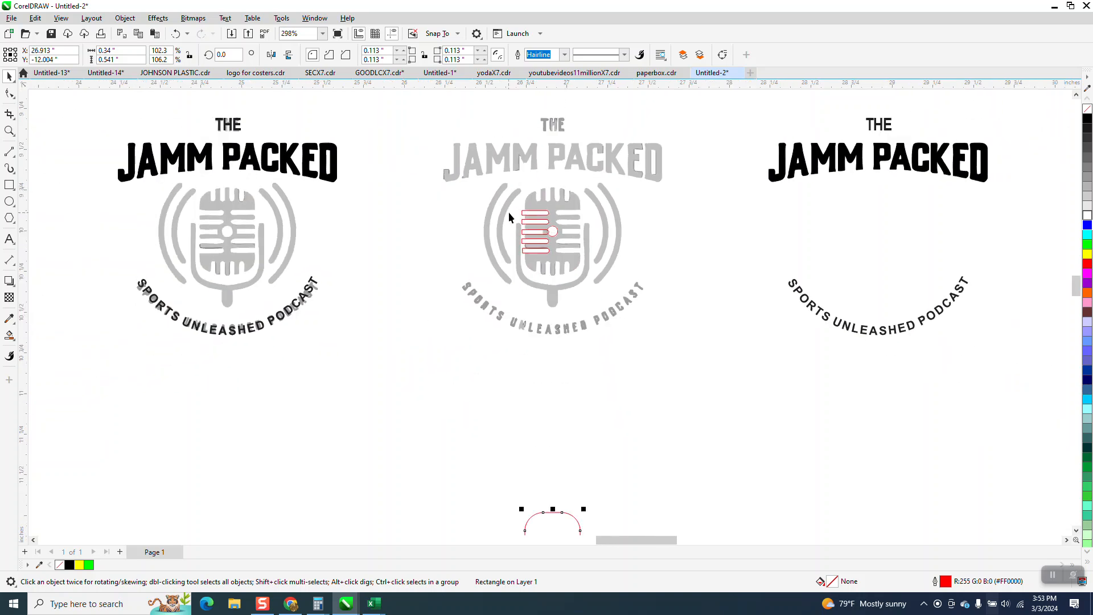
# Try to move the group containing the left slots and grey trace vertically in 2 in steps.
pyautogui.click(524, 211)
pyautogui.press('Down')
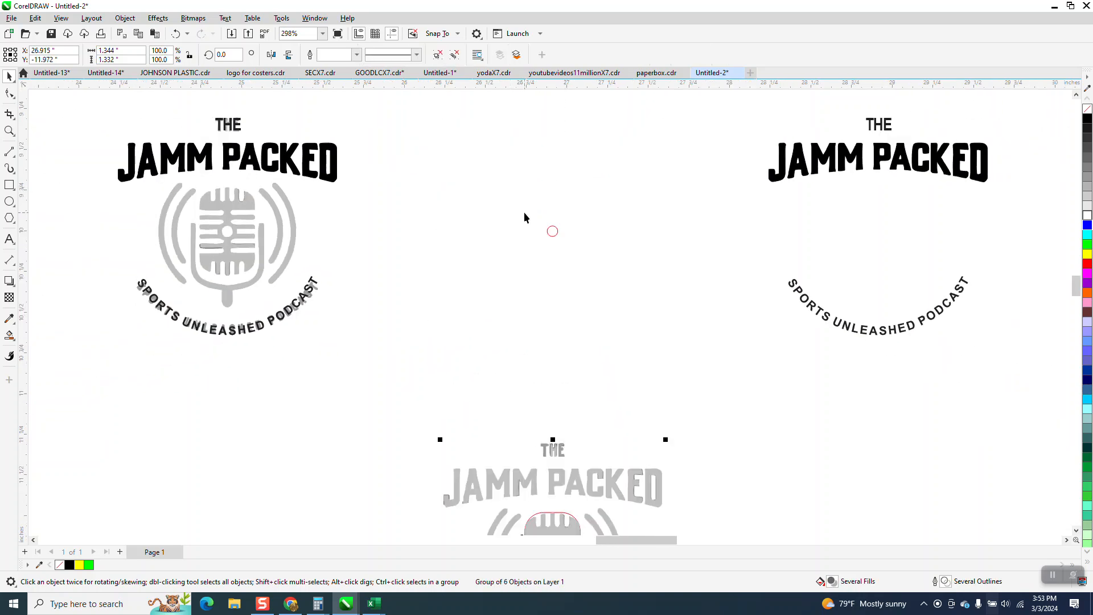
pyautogui.press('Up')
pyautogui.press('Up')
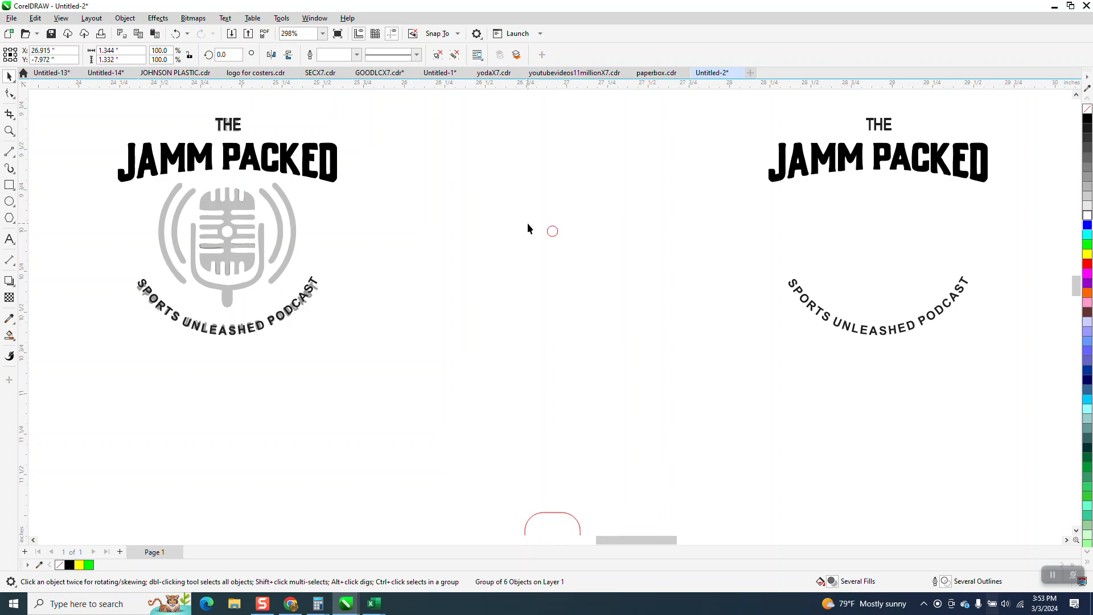
pyautogui.press('Down')
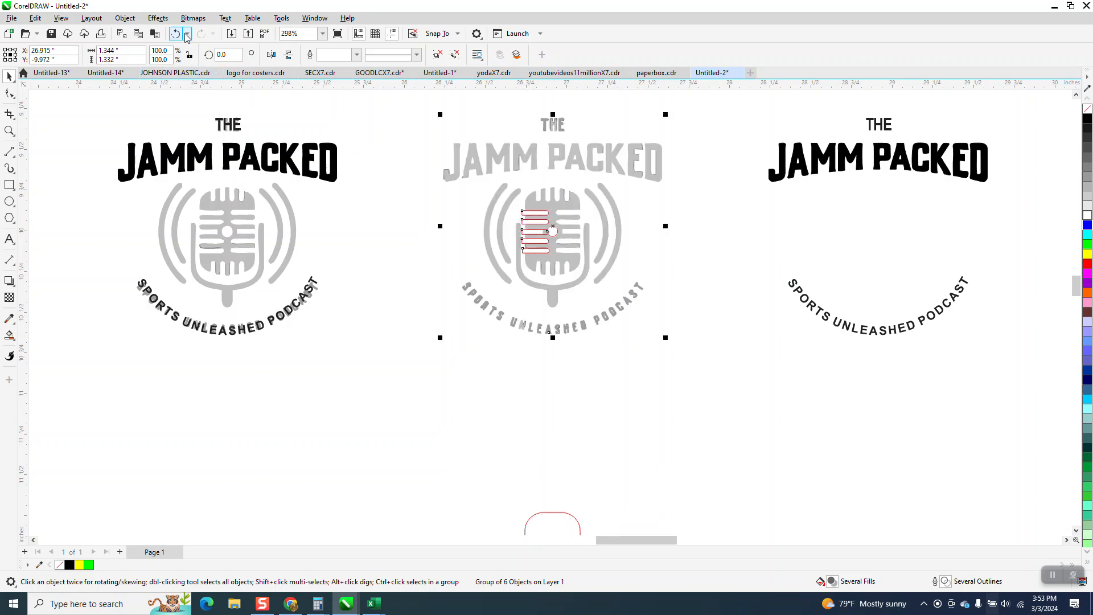
# Ungroup the left slots from the grey logo trace.
pyautogui.click(123, 18)
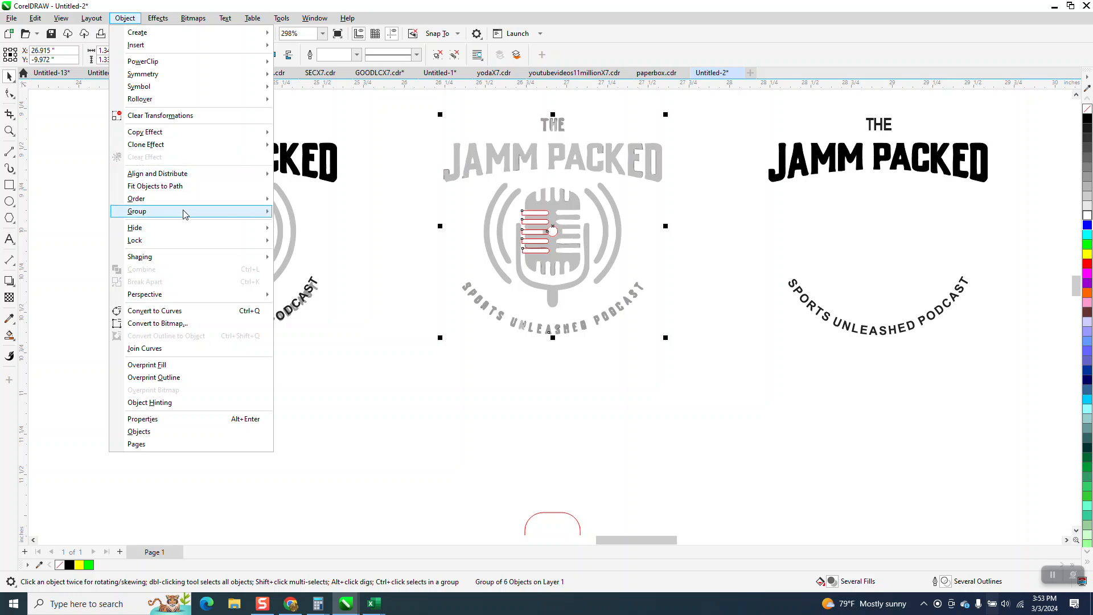
pyautogui.moveTo(185, 214)
pyautogui.click(305, 229)
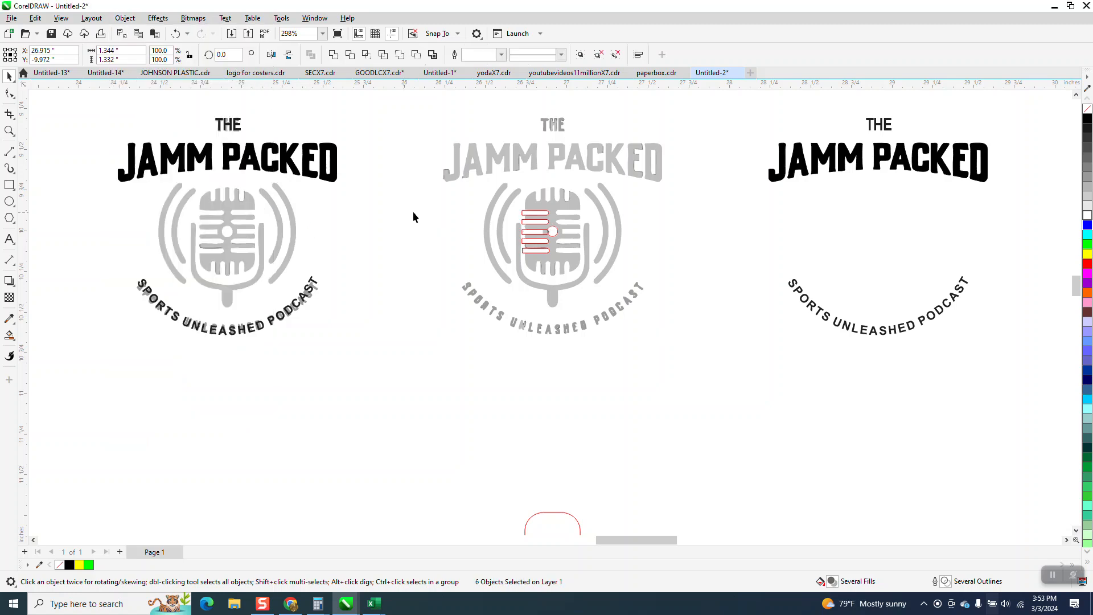
# Move the five left slot outlines and the center circle 2 in straight down into the relocated head outline.
pyautogui.click(529, 214)
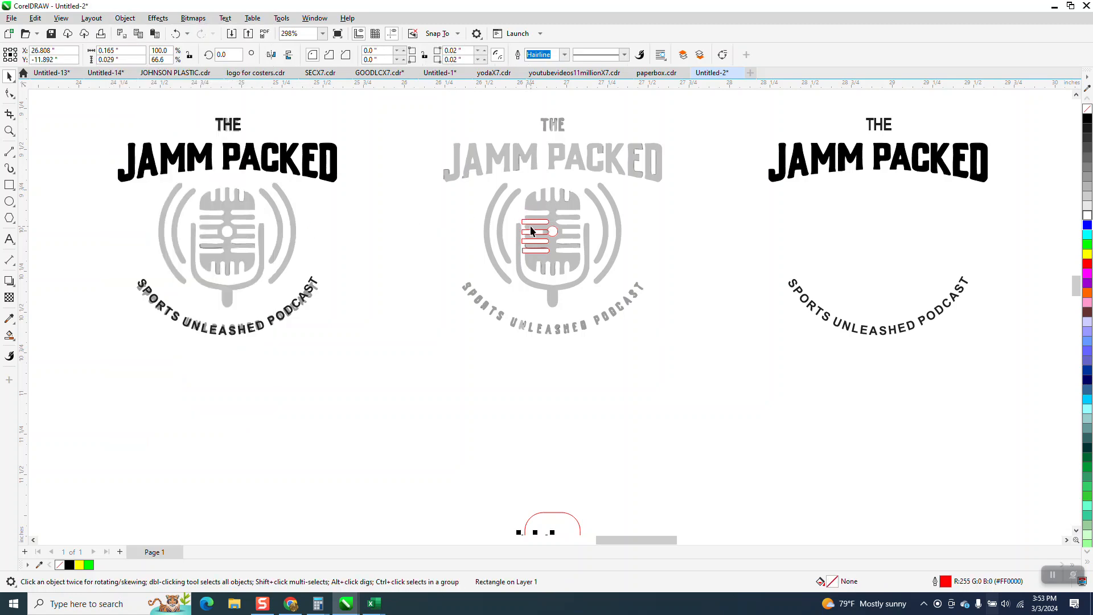
pyautogui.moveTo(533, 222); pyautogui.dragTo(536, 241)
pyautogui.click(552, 231)
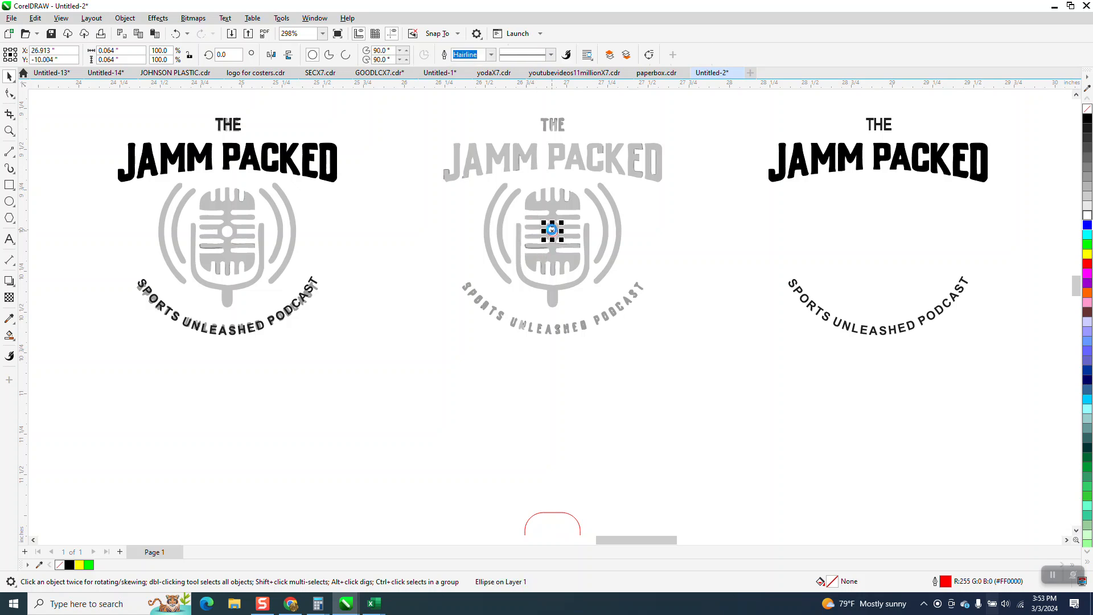
pyautogui.scroll(-2, 541, 251)
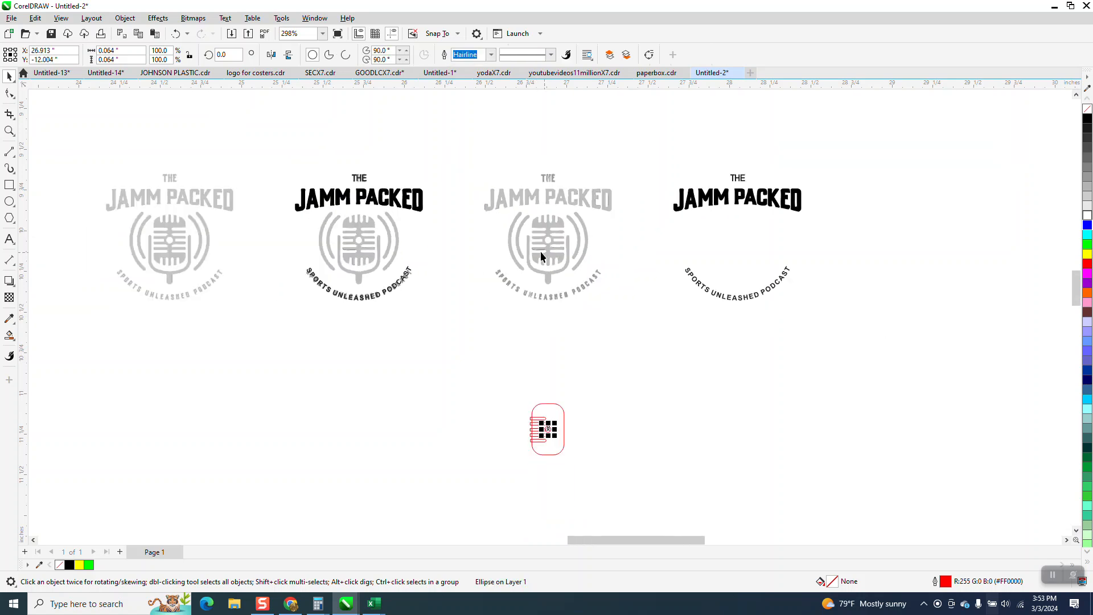
pyautogui.click(11, 132)
pyautogui.moveTo(512, 393); pyautogui.dragTo(626, 461)
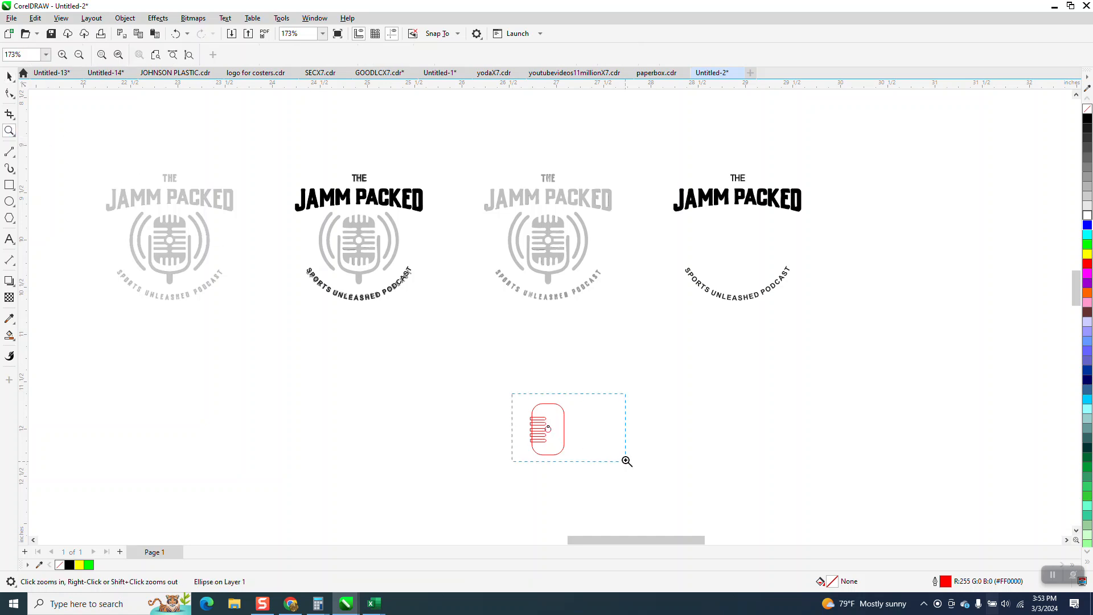
# Group the five left slot outlines and create a horizontally mirrored copy of the group.
pyautogui.click(9, 77)
pyautogui.moveTo(239, 227); pyautogui.dragTo(296, 420)
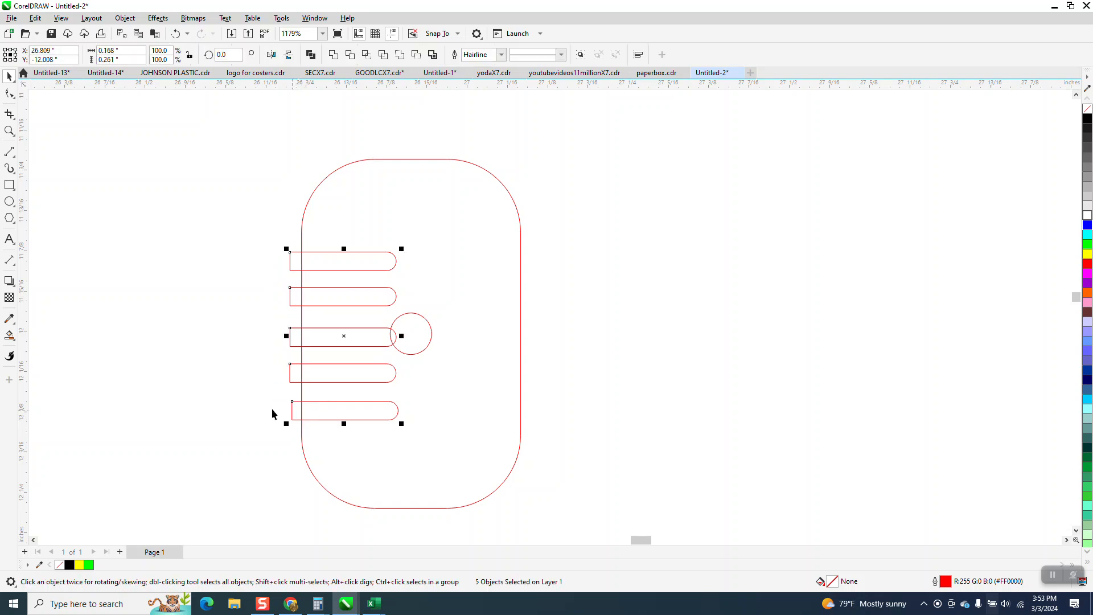
pyautogui.hotkey('ctrl', 'g')
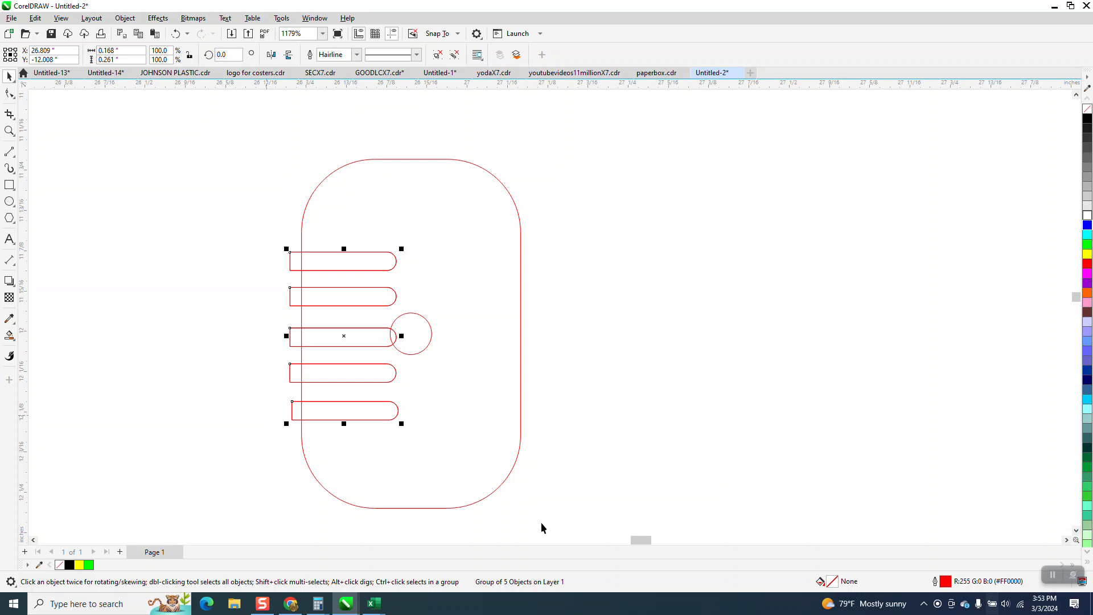
pyautogui.click(271, 55)
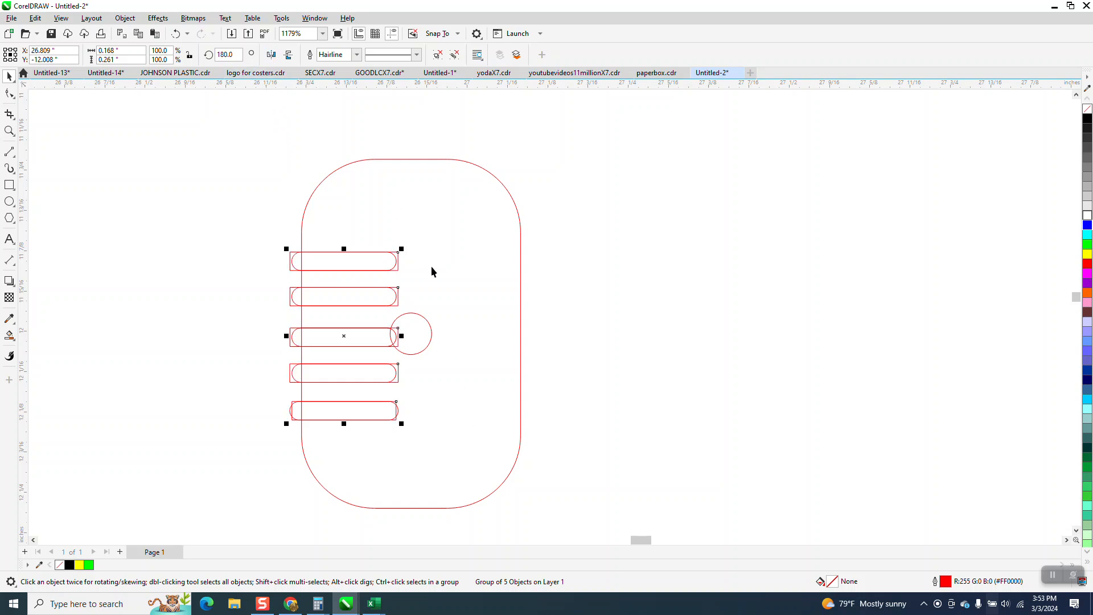
# Move the mirrored slot group horizontally to the right side of the microphone head, level with the left slots.
pyautogui.scroll(-1, 431, 271)
pyautogui.keyDown('ctrl'); pyautogui.click(358, 327); pyautogui.keyUp('ctrl')
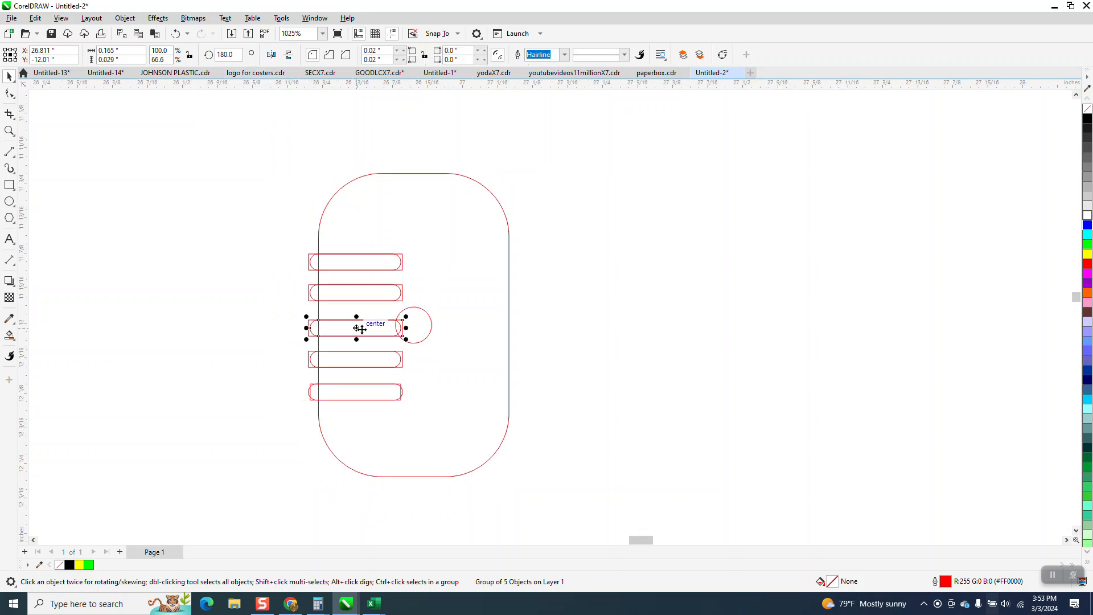
pyautogui.click(384, 316)
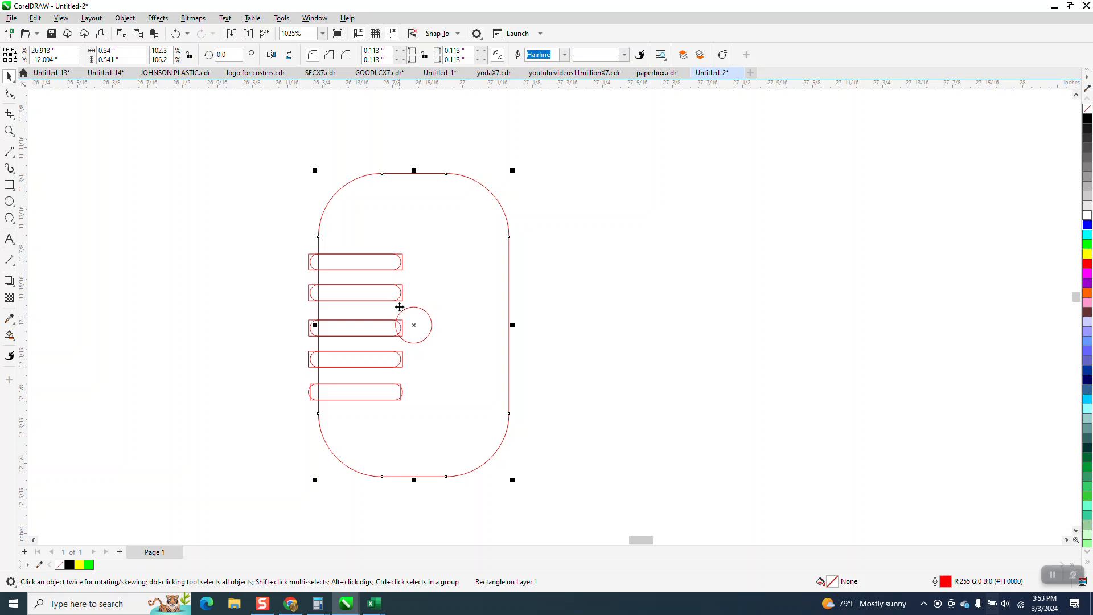
pyautogui.click(401, 267)
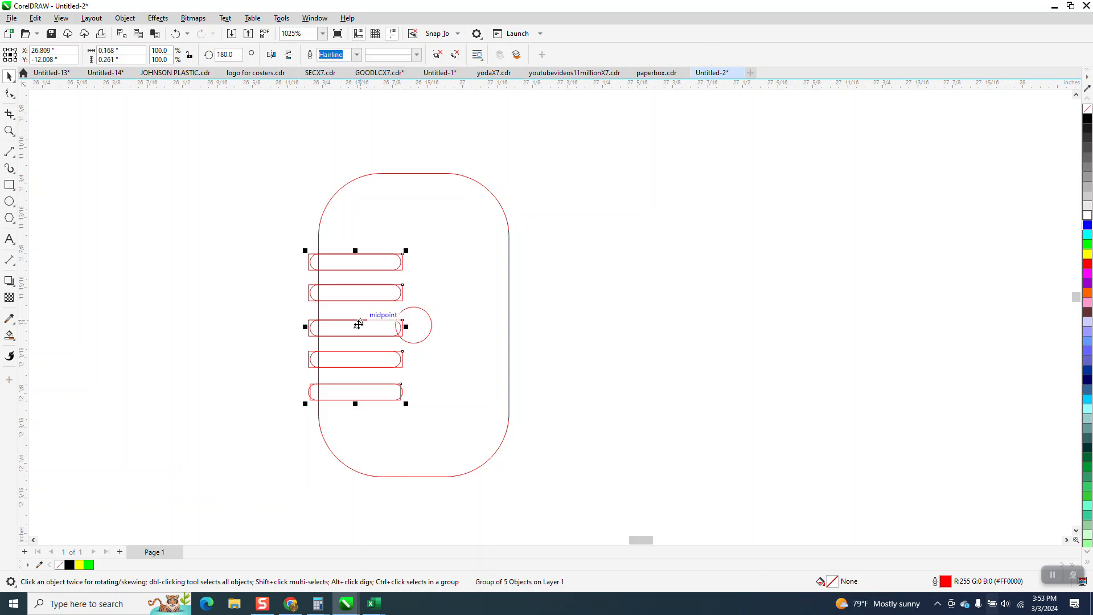
pyautogui.moveTo(356, 326); pyautogui.dragTo(473, 334)
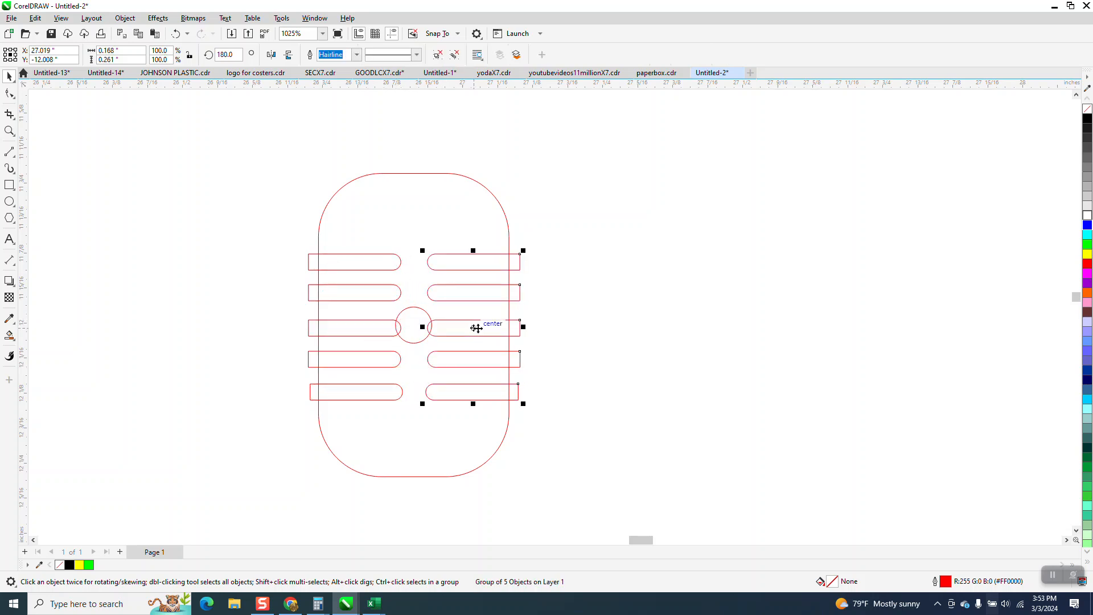
# Move the head outline, center circle and both slot groups 2 in straight up, back onto the grey trace.
pyautogui.scroll(-2, 455, 341)
pyautogui.scroll(-4, 446, 350)
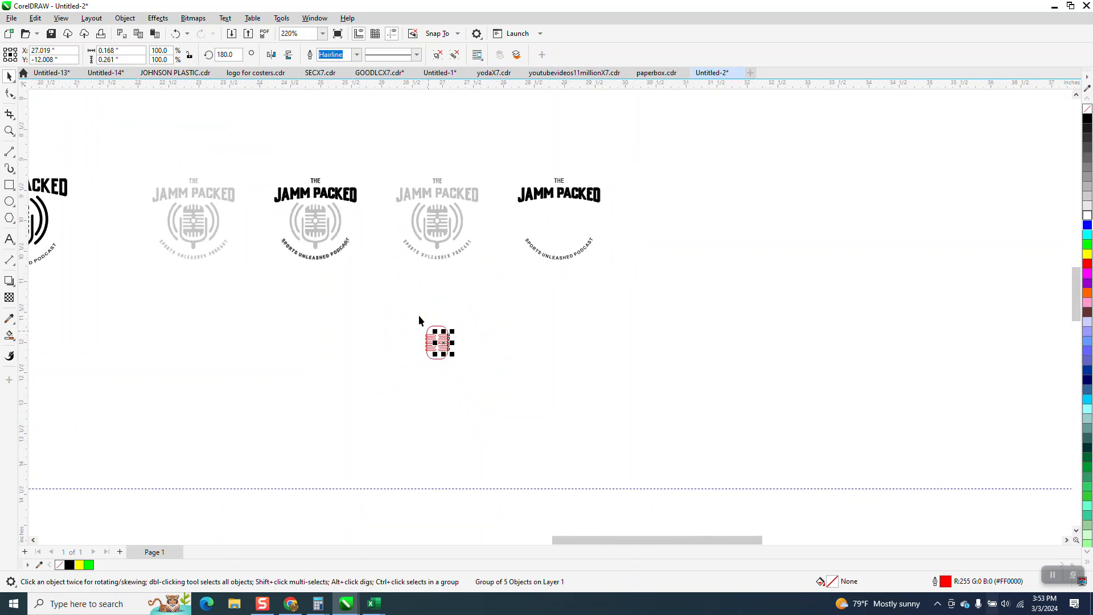
pyautogui.moveTo(471, 376); pyautogui.dragTo(472, 378)
pyautogui.press('Up')
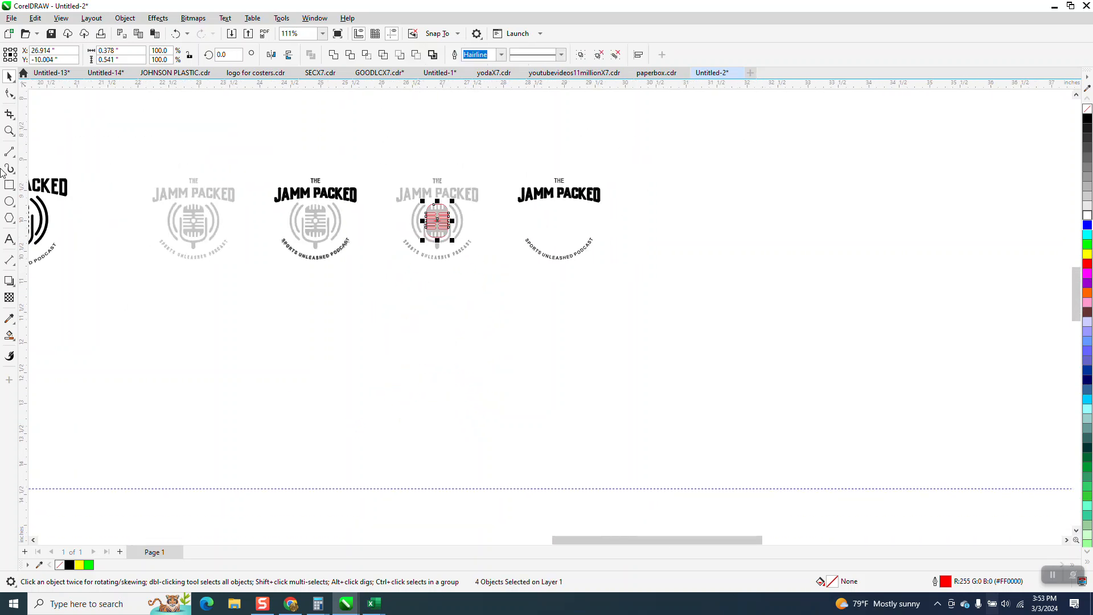
# Ungroup the five right slot outlines on the microphone head.
pyautogui.click(9, 131)
pyautogui.moveTo(412, 198); pyautogui.dragTo(504, 258)
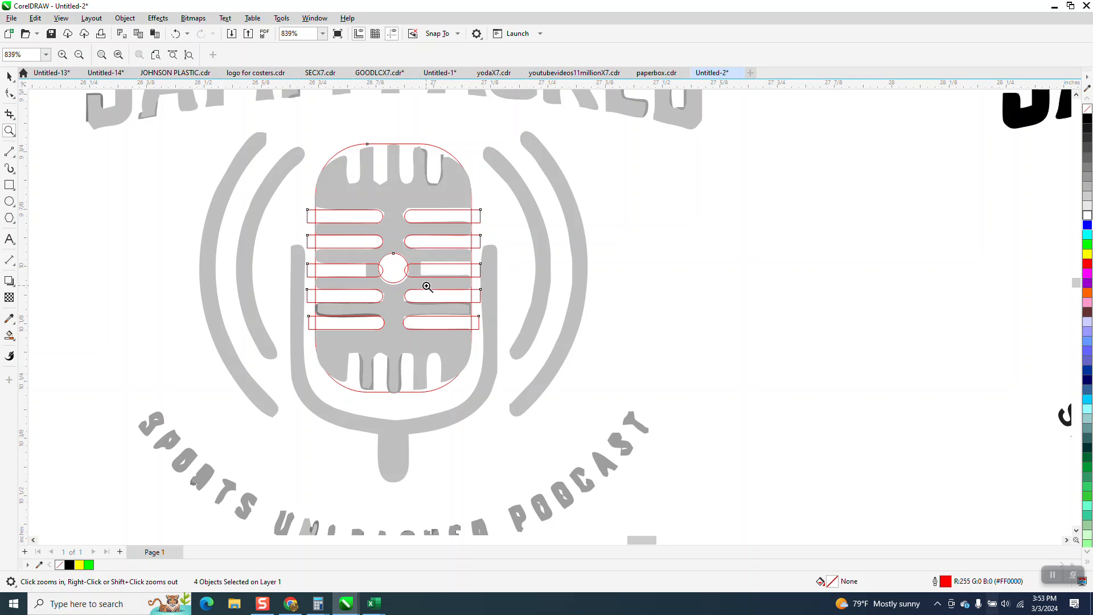
pyautogui.click(9, 76)
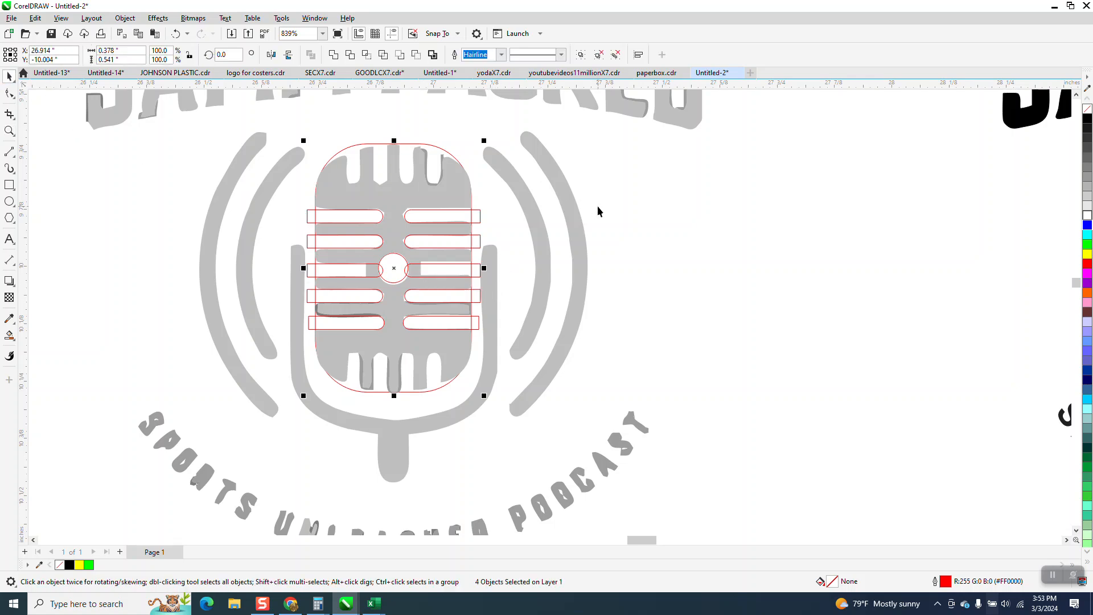
pyautogui.click(597, 211)
pyautogui.click(479, 217)
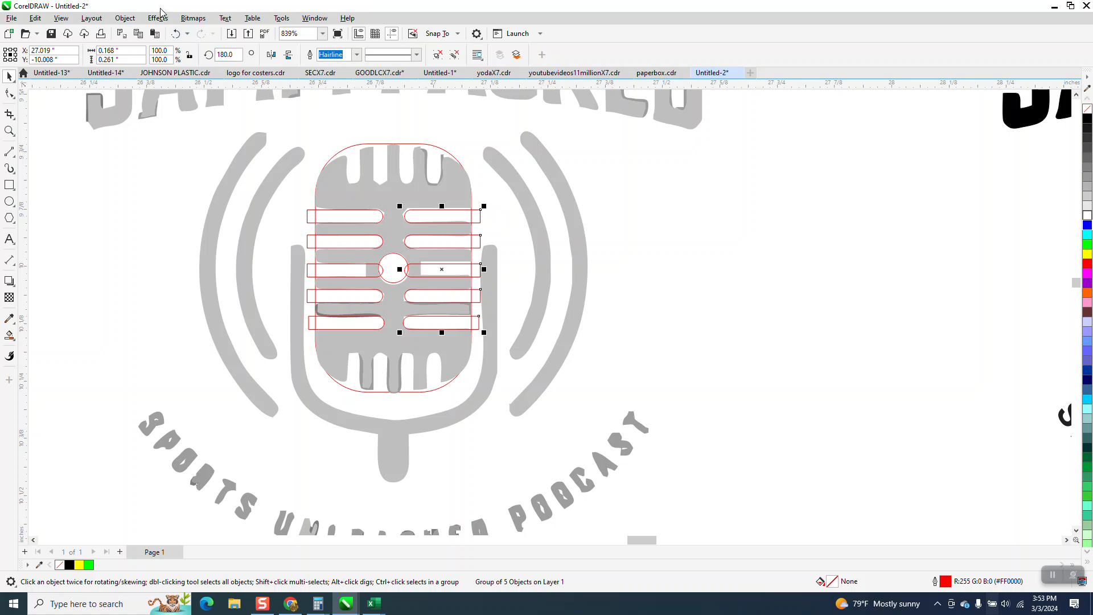
pyautogui.click(125, 18)
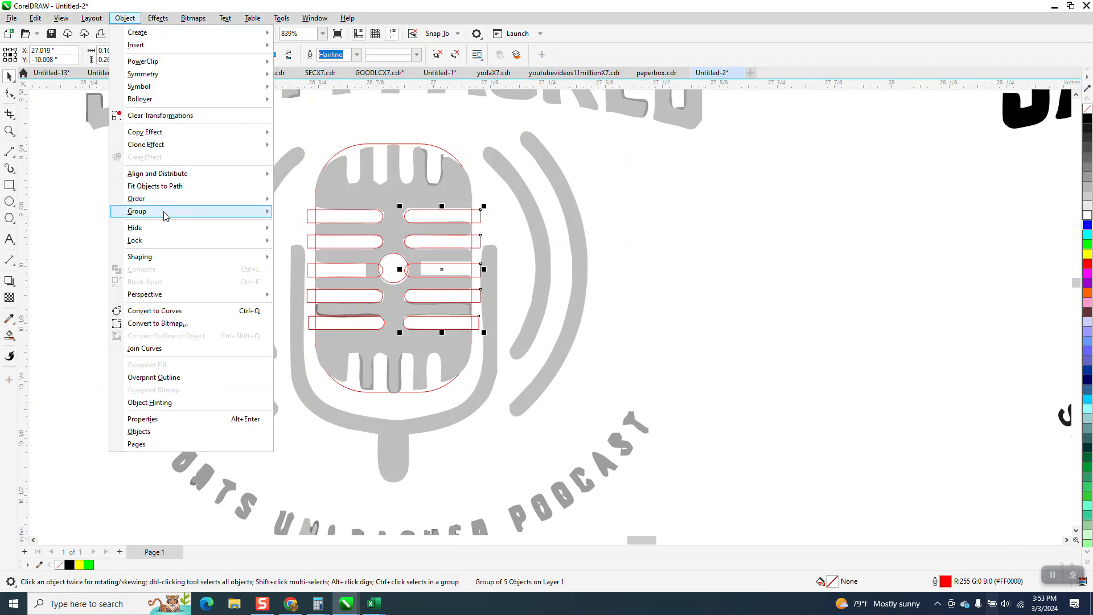
pyautogui.moveTo(167, 213)
pyautogui.click(316, 225)
pyautogui.click(607, 227)
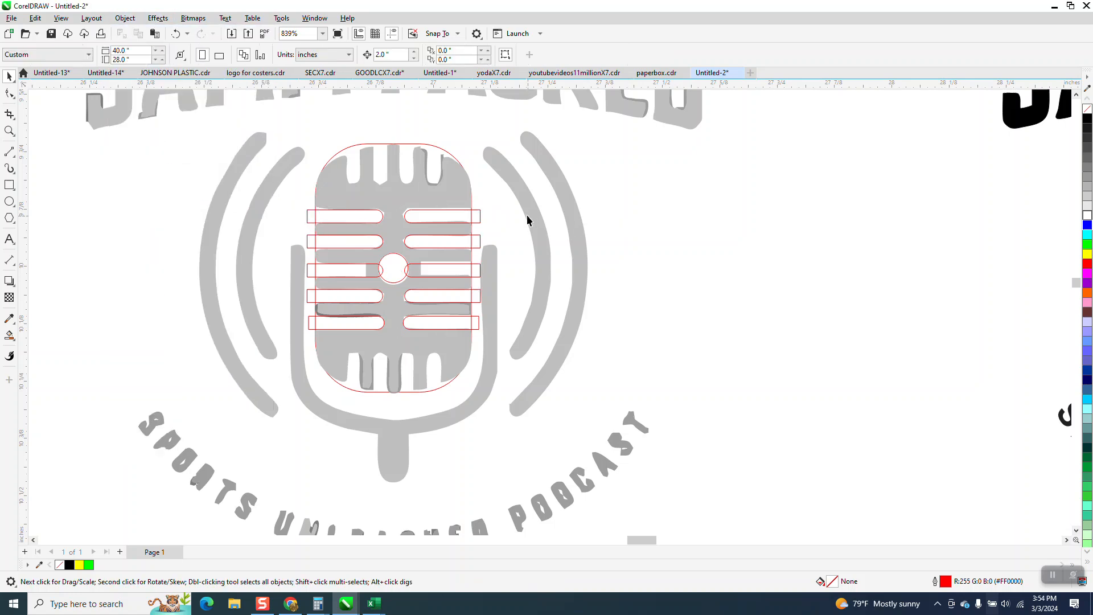
# Copy the uppermost right slot, rotate the copy 90 degrees with its rounded end down, and place it over the head's rightmost upper notch.
pyautogui.click(480, 218)
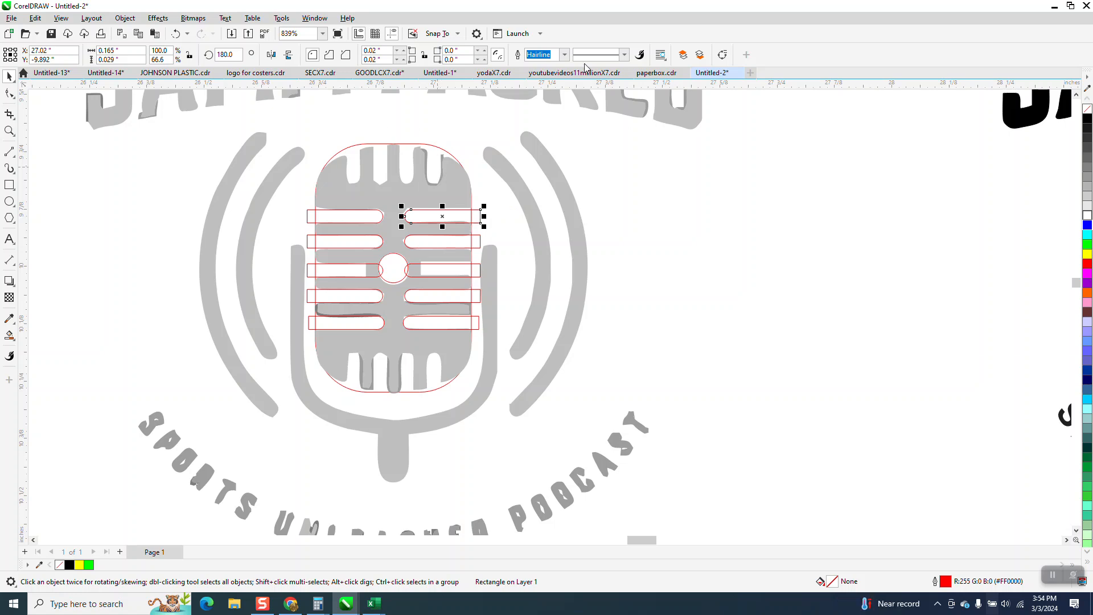
pyautogui.click(233, 56)
pyautogui.moveTo(235, 56); pyautogui.dragTo(67, 104)
pyautogui.write('90')
pyautogui.press('Return')
pyautogui.click(288, 54)
pyautogui.moveTo(444, 221); pyautogui.dragTo(435, 150)
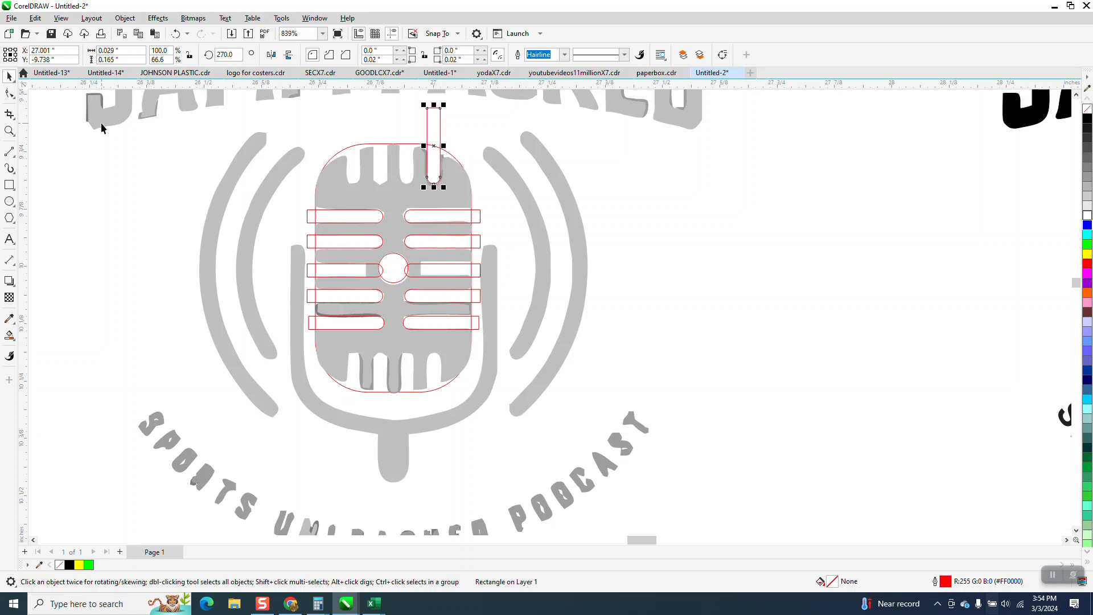
# Duplicate the vertical slot horizontally onto the leftmost upper notch of the microphone head.
pyautogui.click(9, 130)
pyautogui.moveTo(308, 105); pyautogui.dragTo(579, 227)
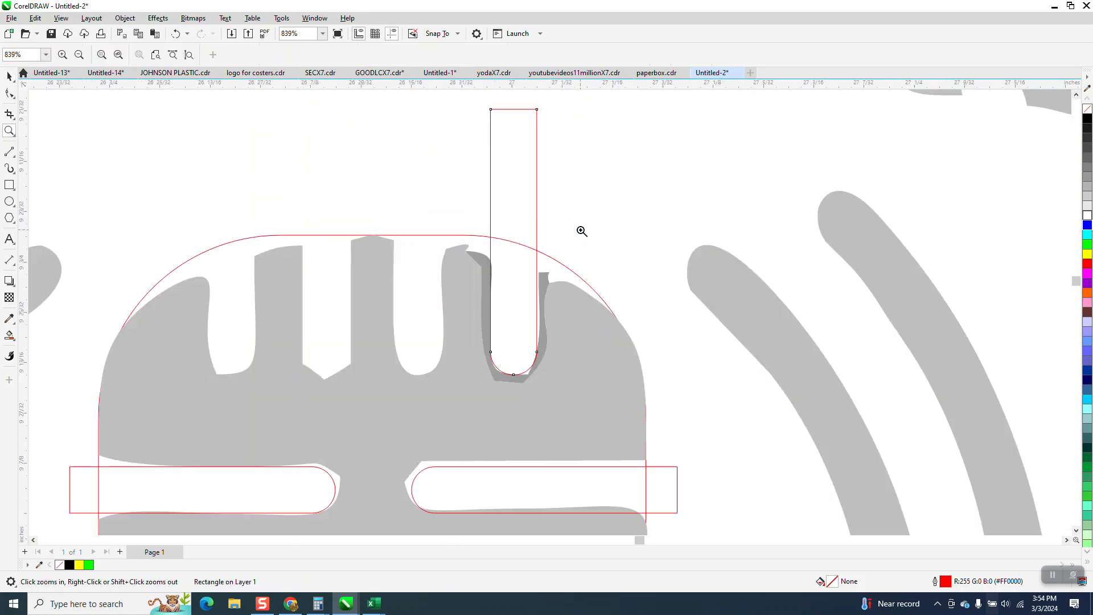
pyautogui.click(10, 76)
pyautogui.click(517, 152)
pyautogui.moveTo(517, 232); pyautogui.dragTo(233, 241)
pyautogui.scroll(-1, 271, 223)
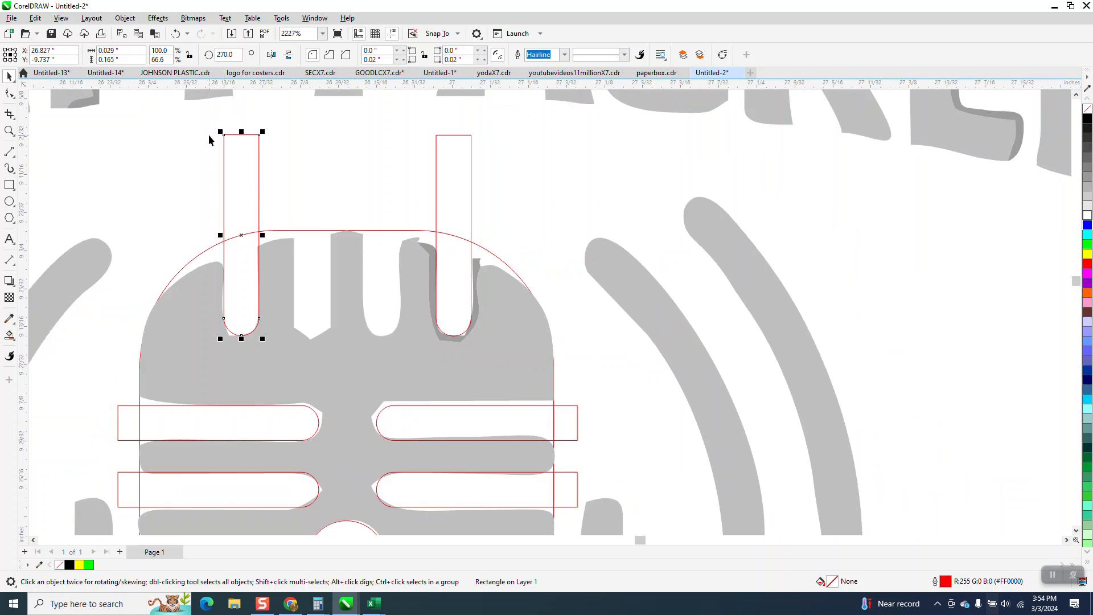
pyautogui.moveTo(170, 112); pyautogui.dragTo(492, 178)
pyautogui.press('Delete')
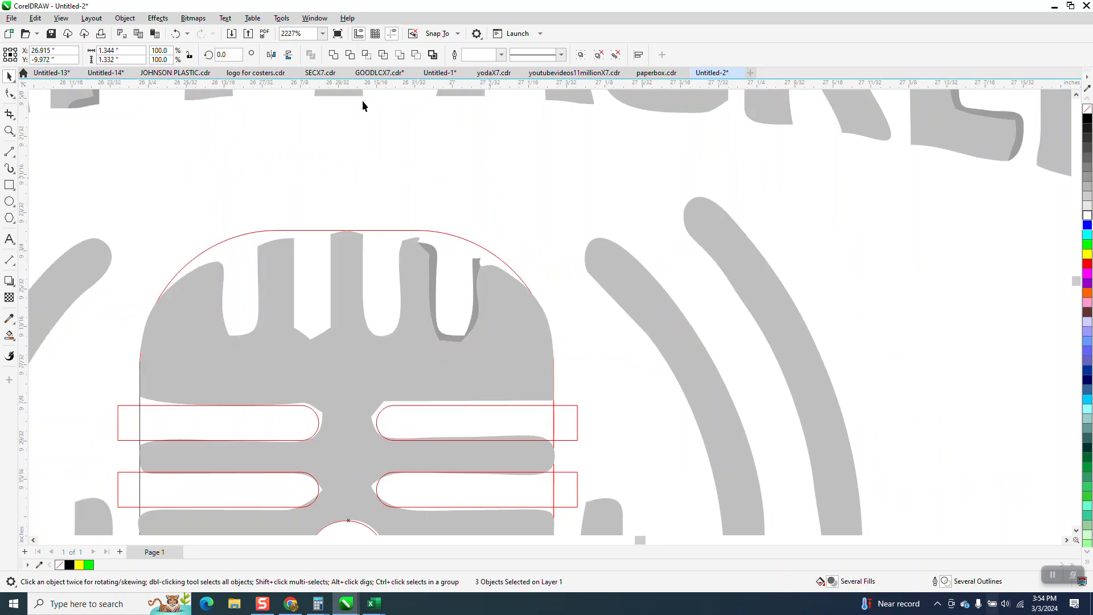
pyautogui.click(175, 33)
# Blend the two vertical slots with 2 steps to fill the notches between them with evenly spaced copies.
pyautogui.click(260, 161)
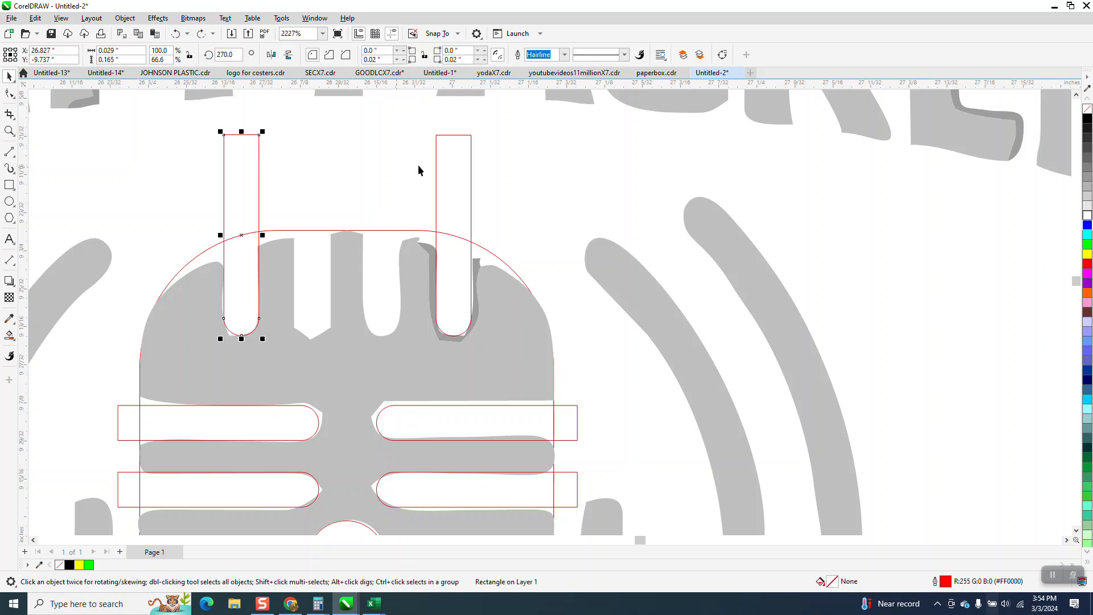
pyautogui.keyDown('shift'); pyautogui.click(436, 166); pyautogui.keyUp('shift')
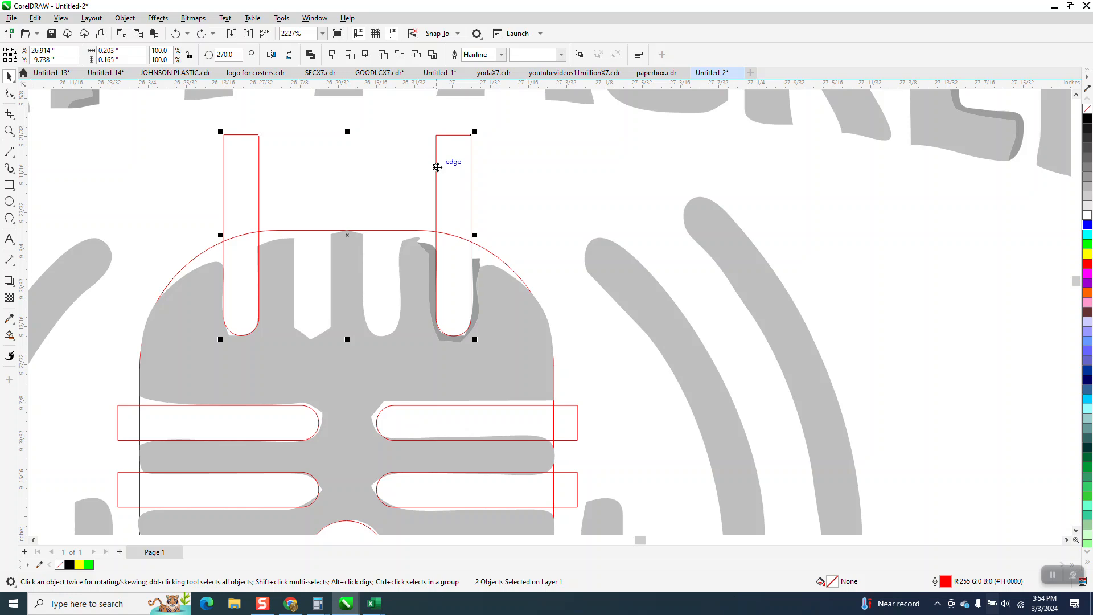
pyautogui.scroll(-1, 438, 166)
pyautogui.scroll(-1, 466, 215)
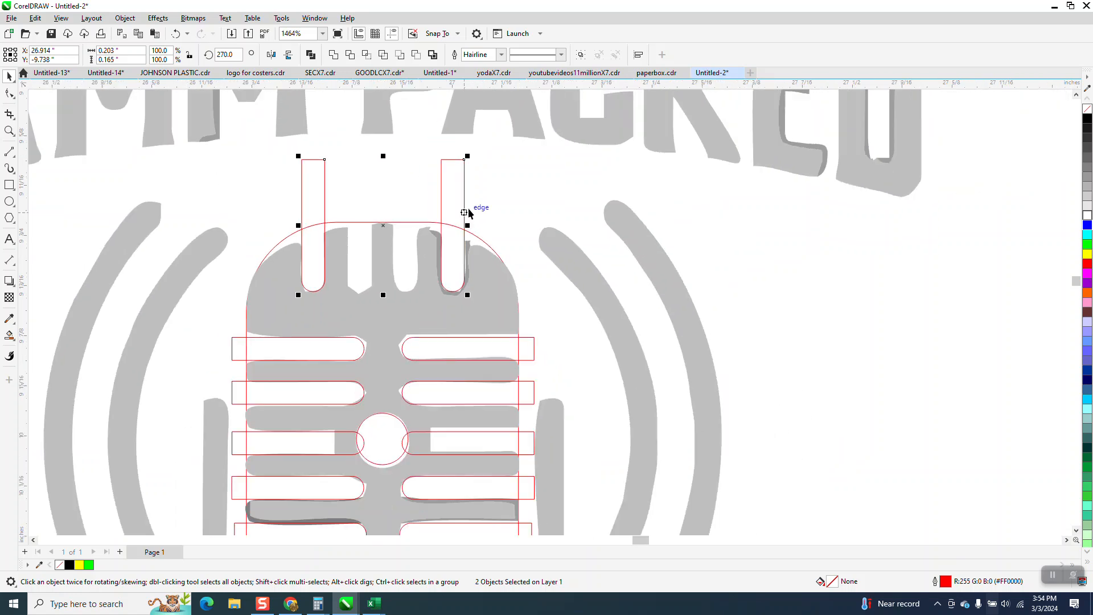
pyautogui.click(160, 21)
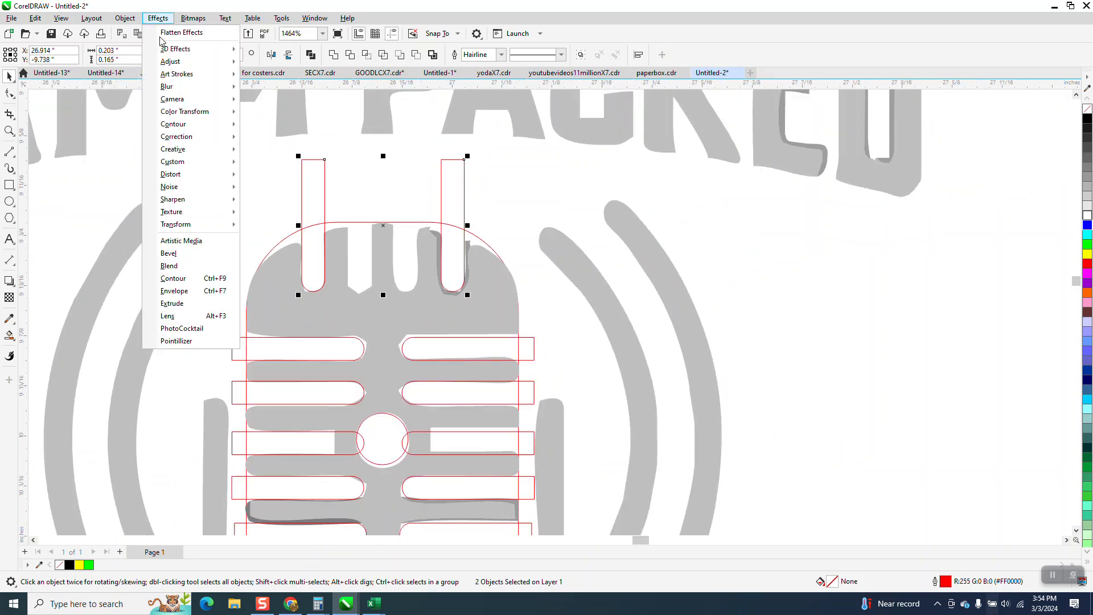
pyautogui.click(180, 264)
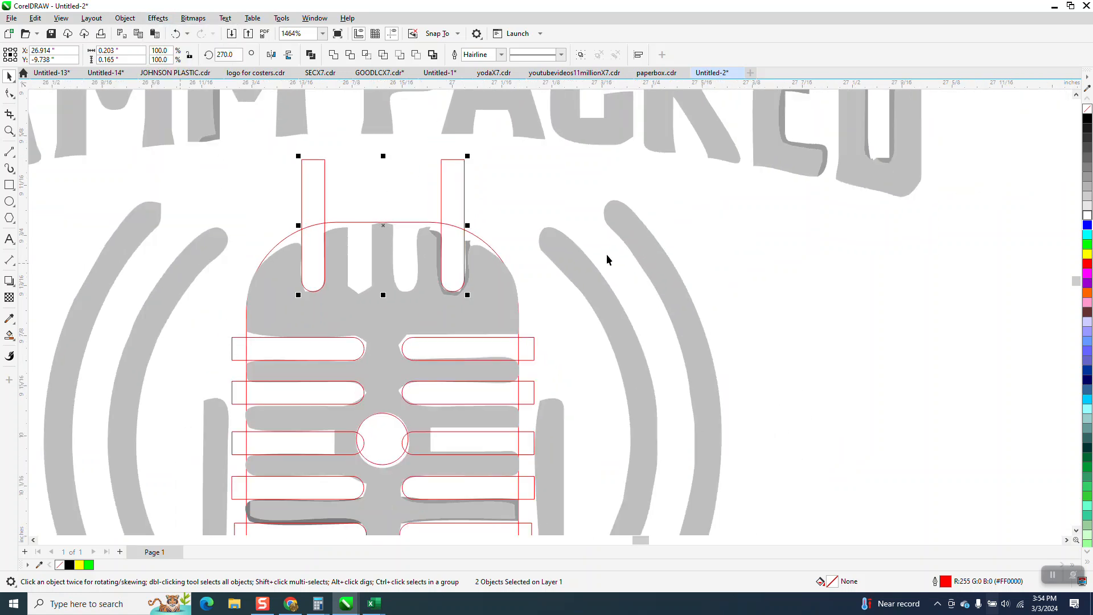
pyautogui.click(1043, 306)
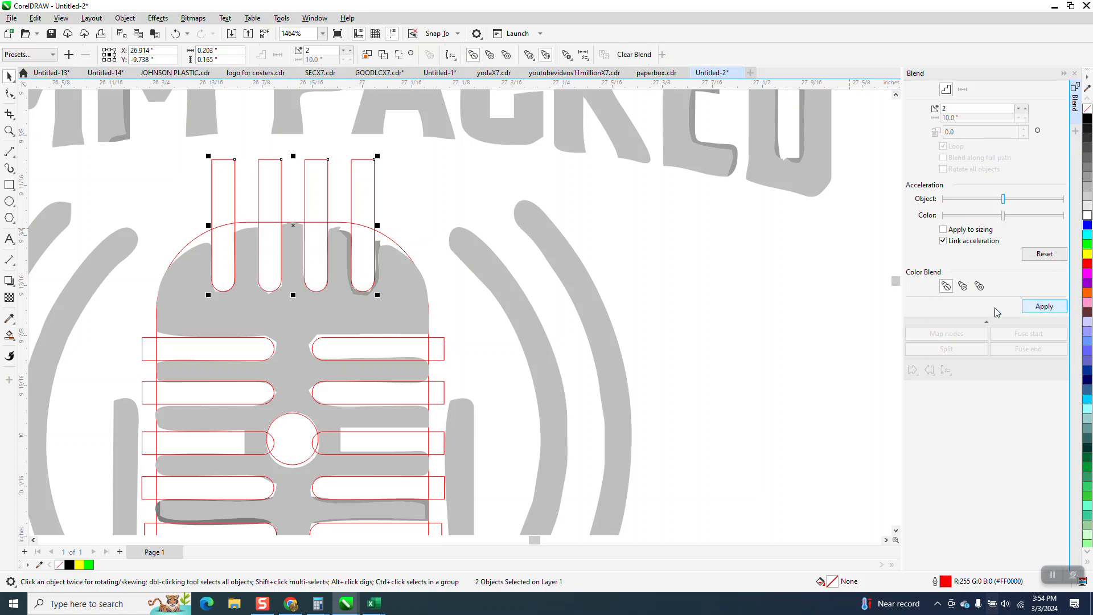
# Break the blend of vertical slots apart from its control slots.
pyautogui.scroll(-1, 487, 195)
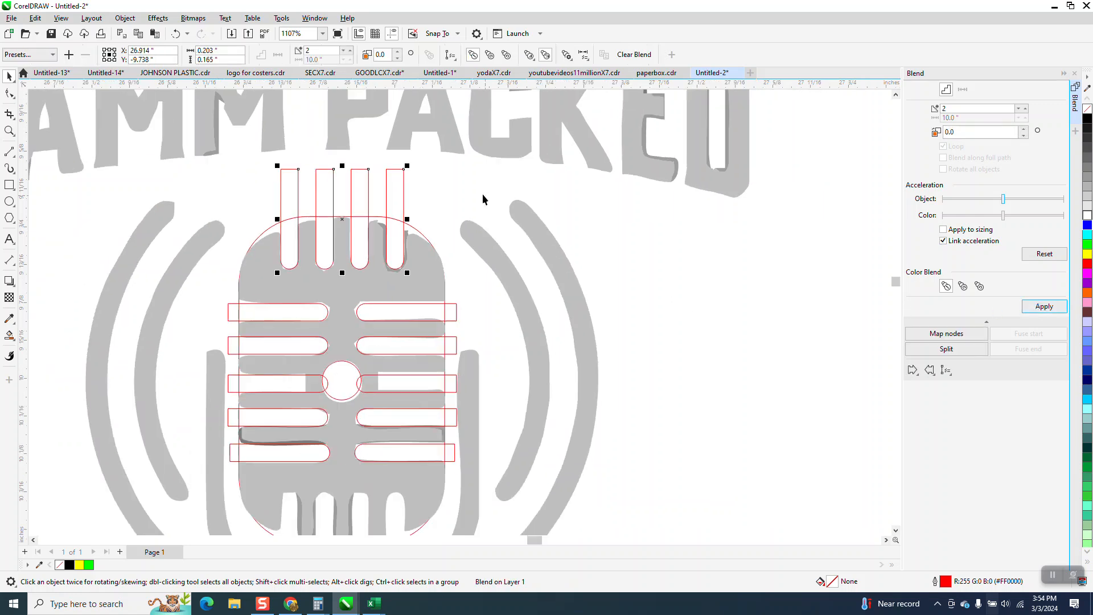
pyautogui.click(441, 179)
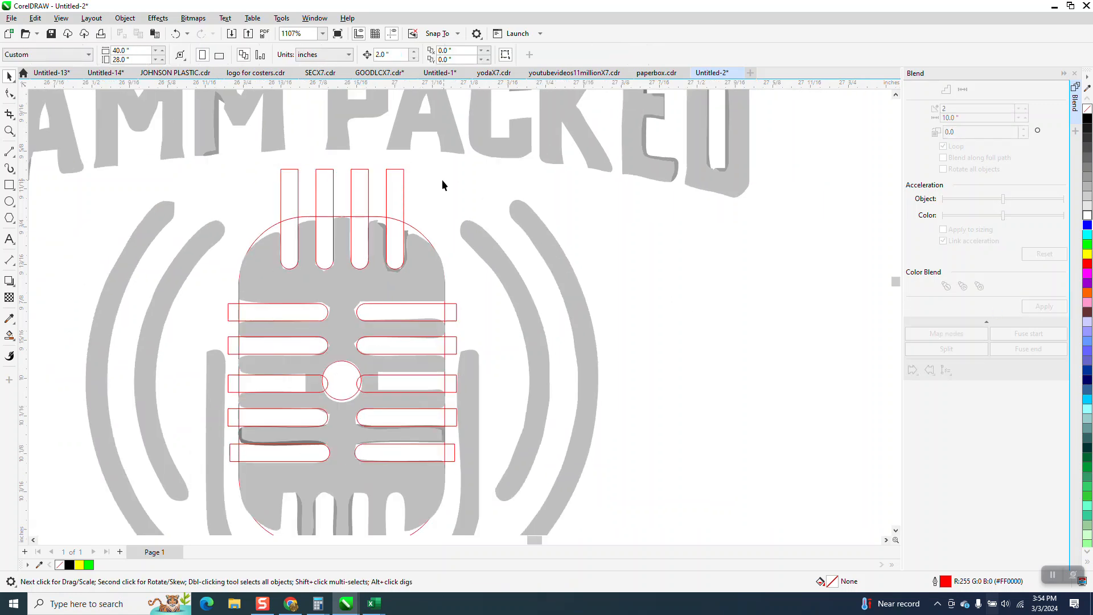
pyautogui.click(285, 176)
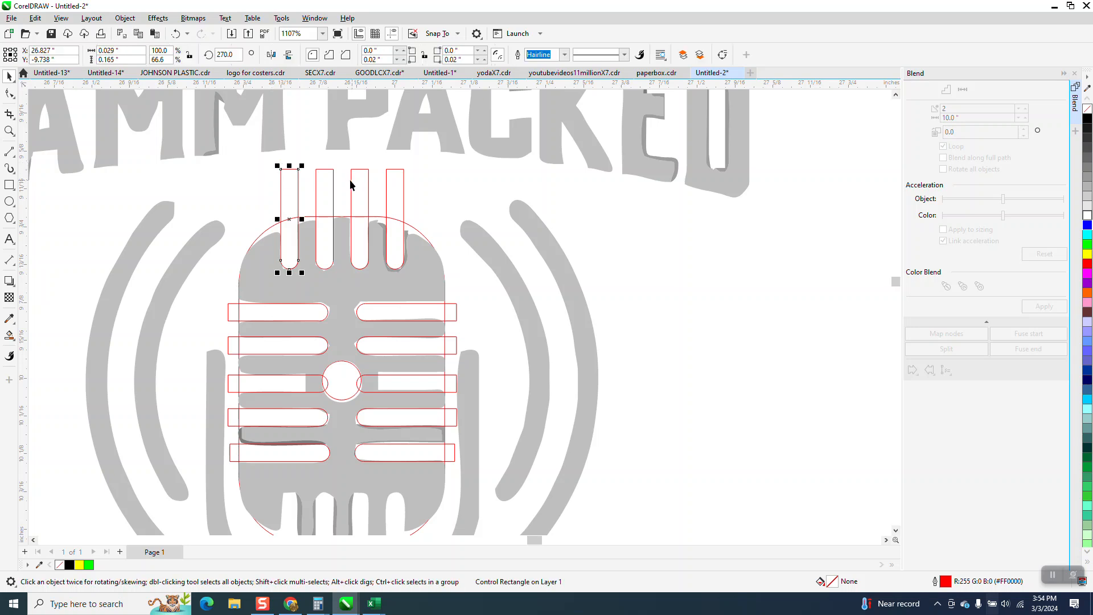
pyautogui.click(330, 181)
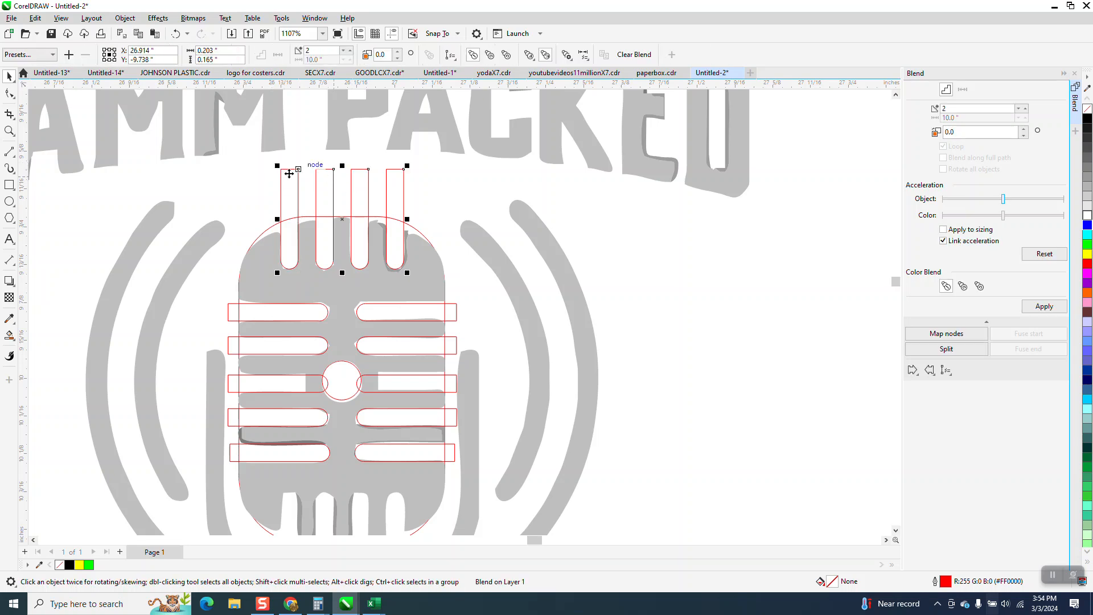
pyautogui.click(125, 18)
pyautogui.click(175, 279)
pyautogui.click(235, 190)
# Ungroup the two middle vertical slots and select all four vertical slots together.
pyautogui.moveTo(274, 167); pyautogui.dragTo(386, 195)
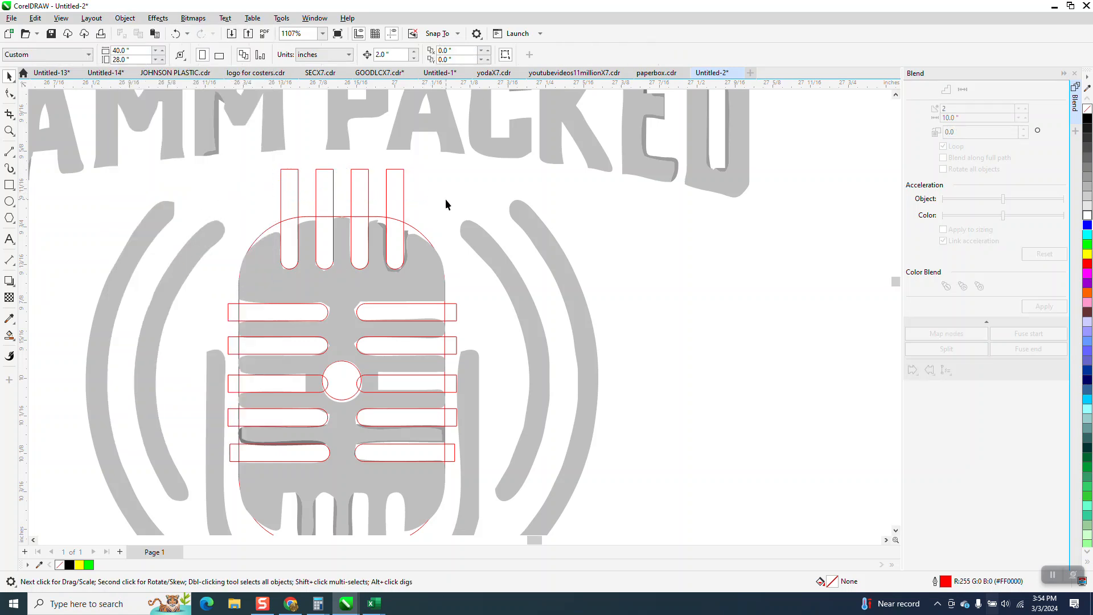
pyautogui.click(404, 173)
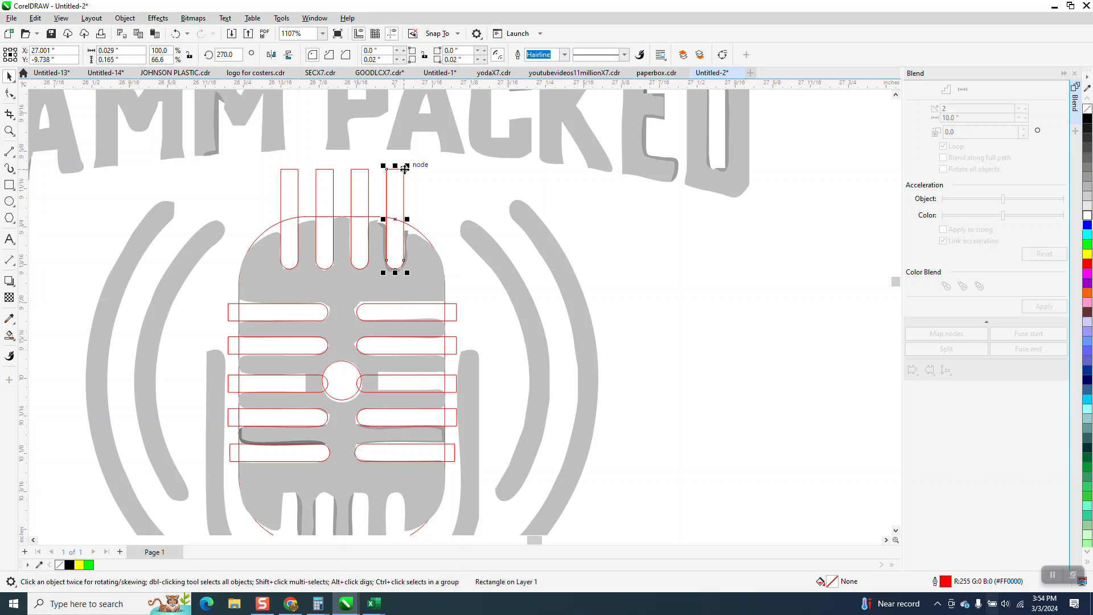
pyautogui.click(316, 177)
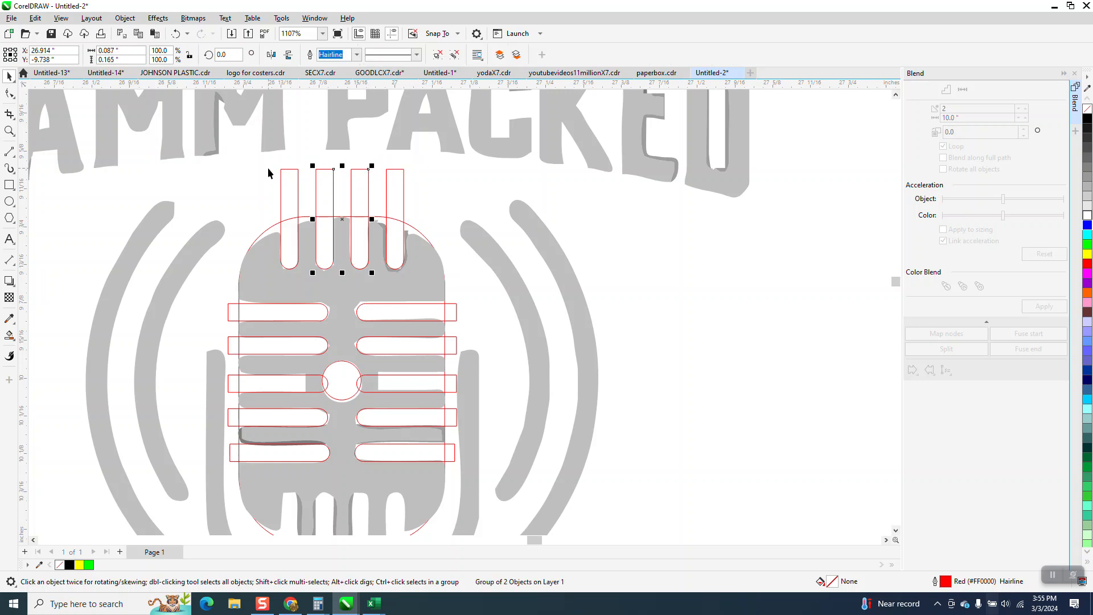
pyautogui.click(125, 19)
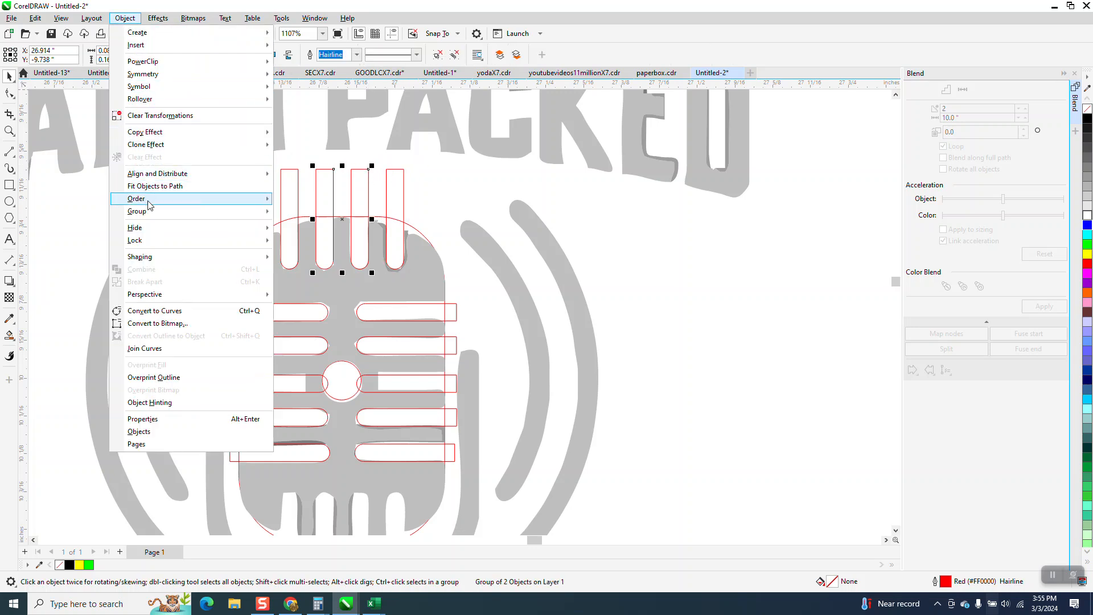
pyautogui.moveTo(158, 214)
pyautogui.click(304, 225)
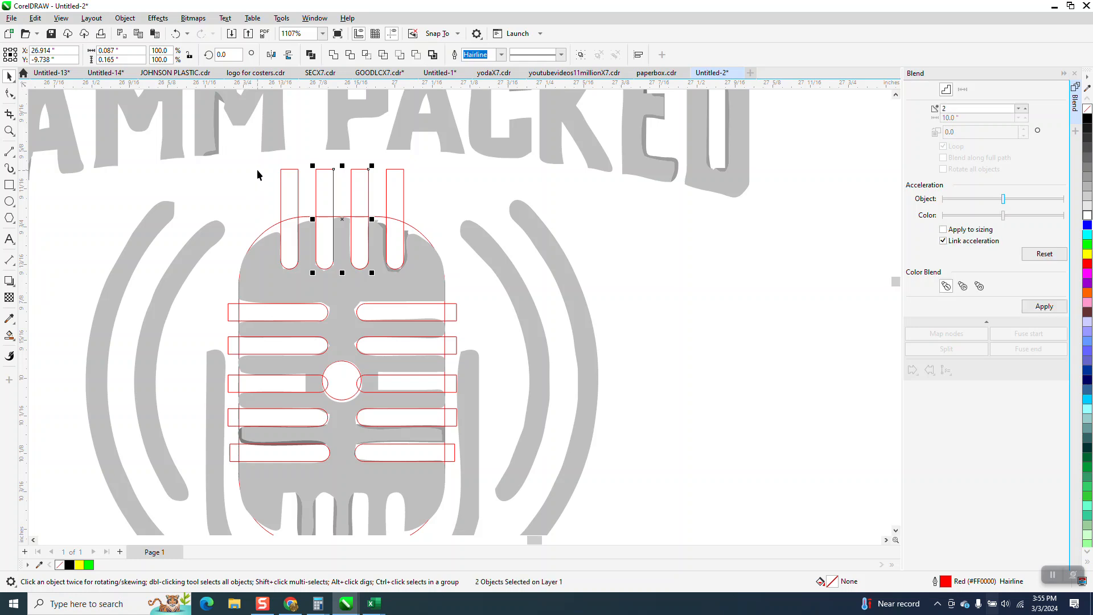
pyautogui.moveTo(258, 166); pyautogui.dragTo(260, 166)
pyautogui.moveTo(397, 202); pyautogui.dragTo(399, 203)
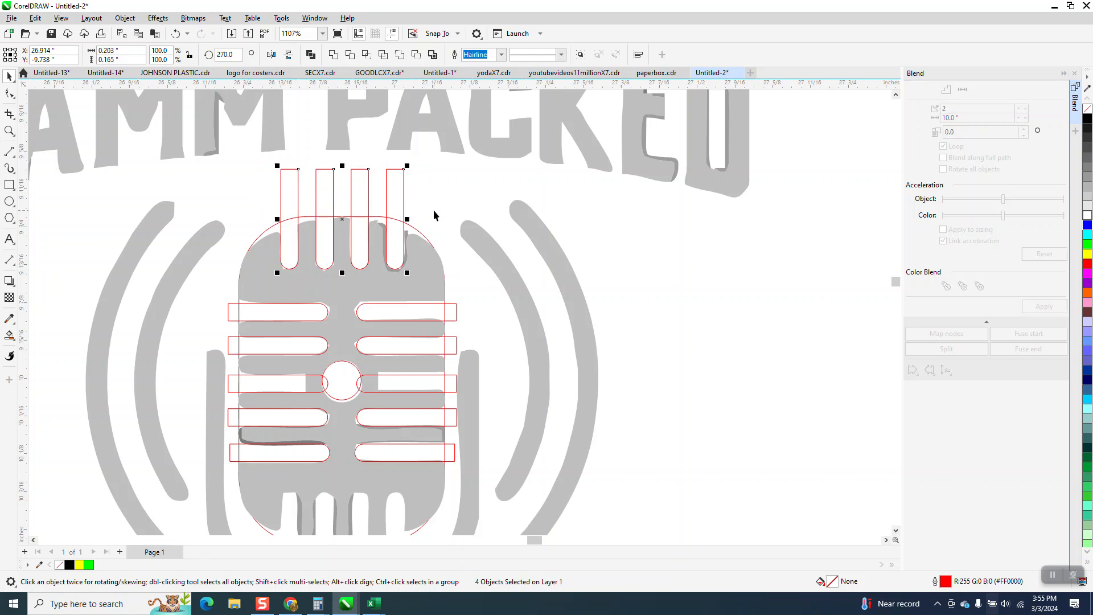
# Group the four vertical slots and place a vertically mirrored copy over the lower notches of the microphone head.
pyautogui.hotkey('ctrl', 'g')
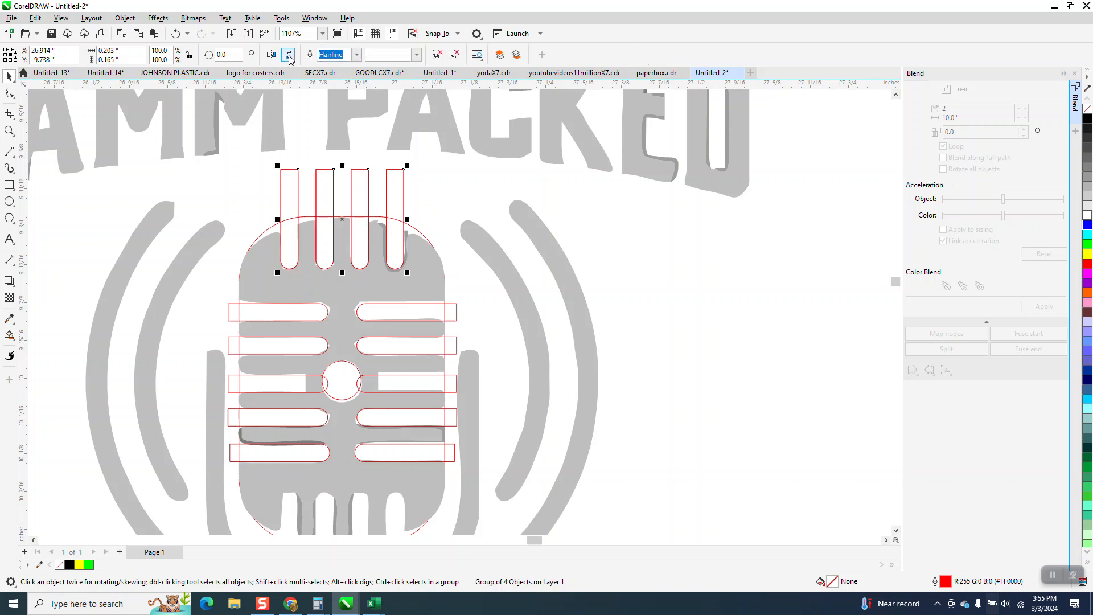
pyautogui.scroll(-2, 350, 197)
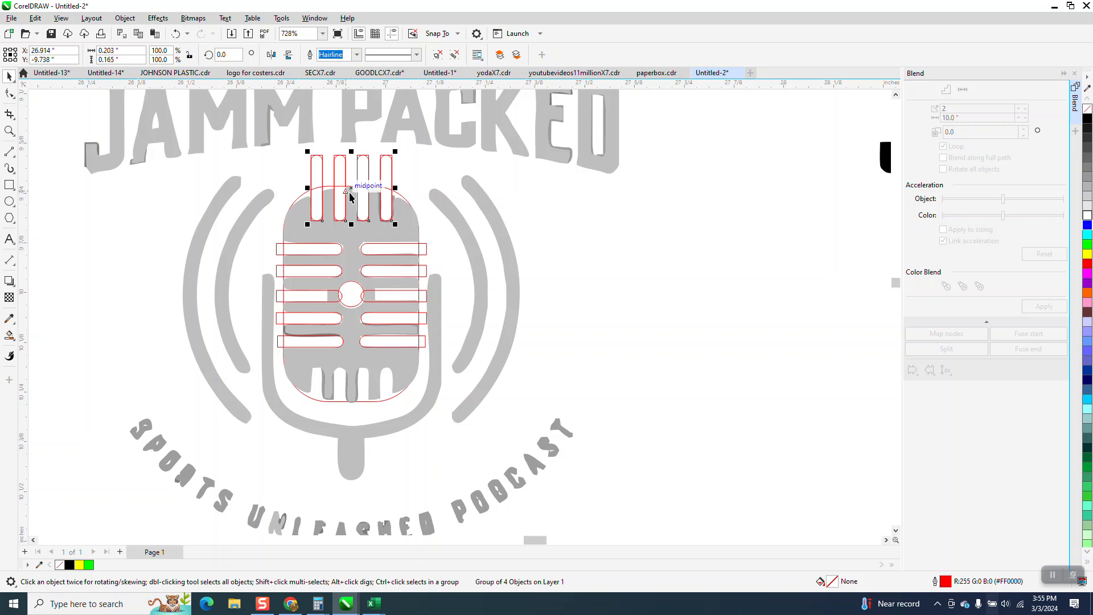
pyautogui.moveTo(350, 189); pyautogui.dragTo(348, 405)
# Shift the lower group of four vertical slots slightly down to fit the grey notches, to about Y -10.269 in.
pyautogui.click(9, 130)
pyautogui.moveTo(270, 344); pyautogui.dragTo(494, 445)
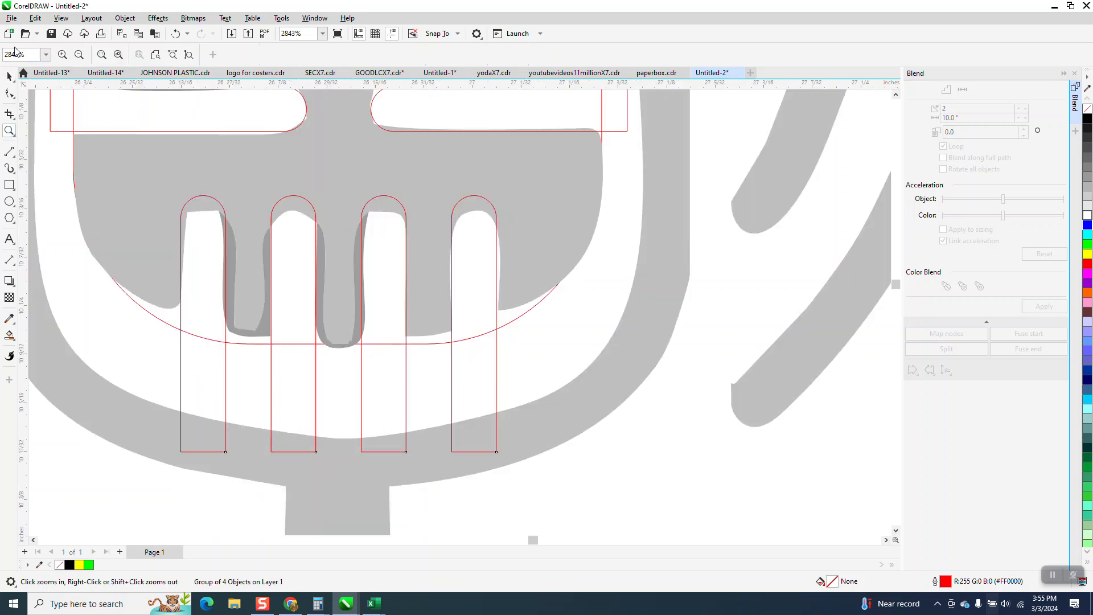
pyautogui.click(9, 75)
pyautogui.keyDown('ctrl'); pyautogui.click(384, 196); pyautogui.keyUp('ctrl')
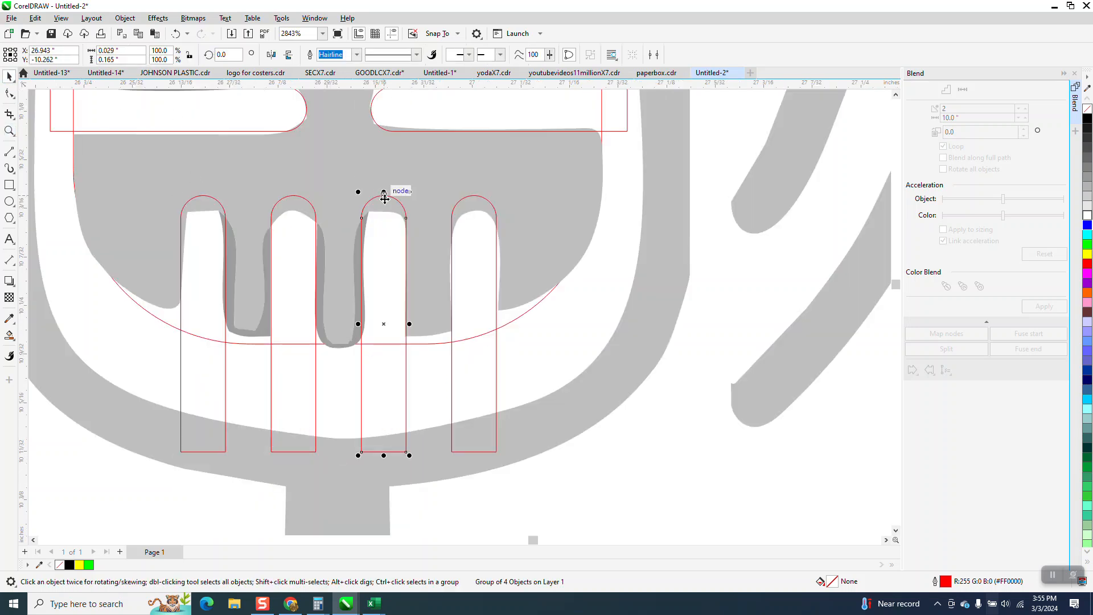
pyautogui.click(382, 273)
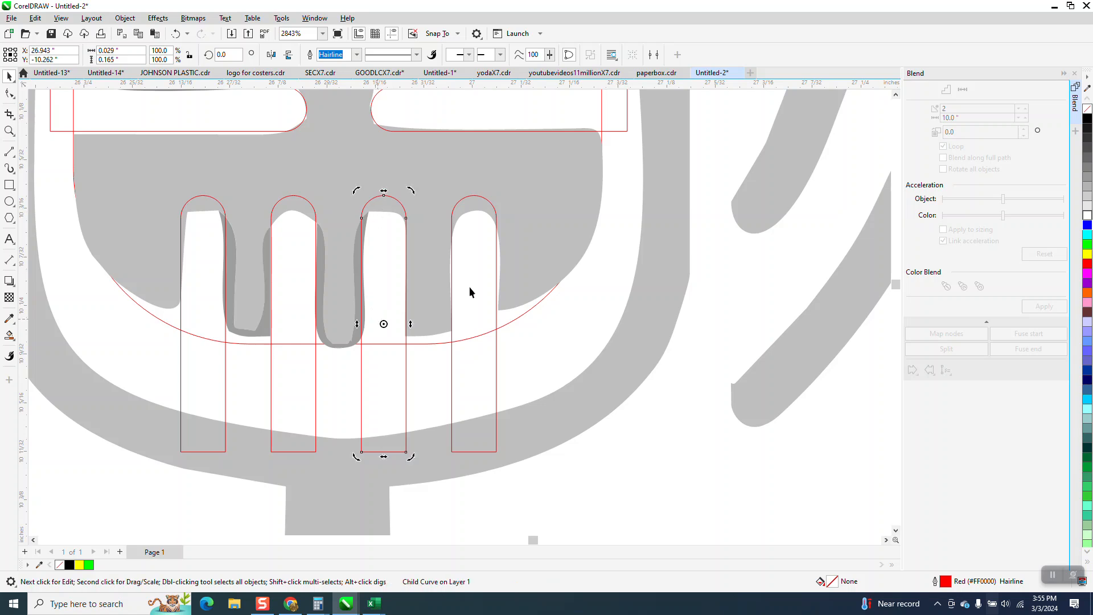
pyautogui.click(644, 357)
pyautogui.click(497, 336)
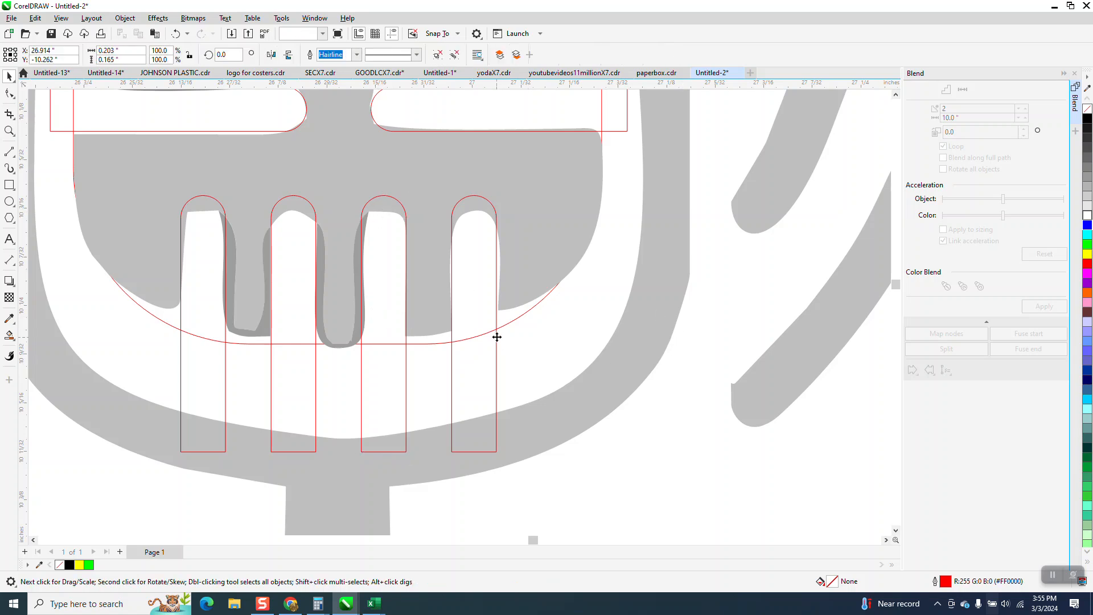
pyautogui.moveTo(339, 323); pyautogui.dragTo(340, 340)
# Move the grey logo trace 2 inches straight down, away from the red microphone outlines.
pyautogui.scroll(-5, 339, 342)
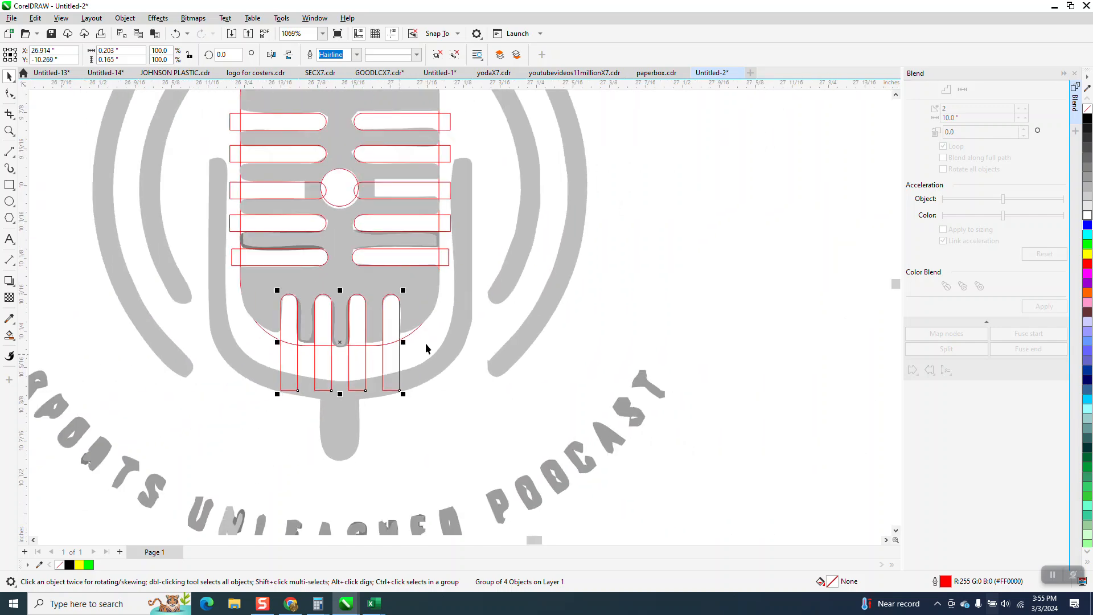
pyautogui.scroll(-5, 466, 290)
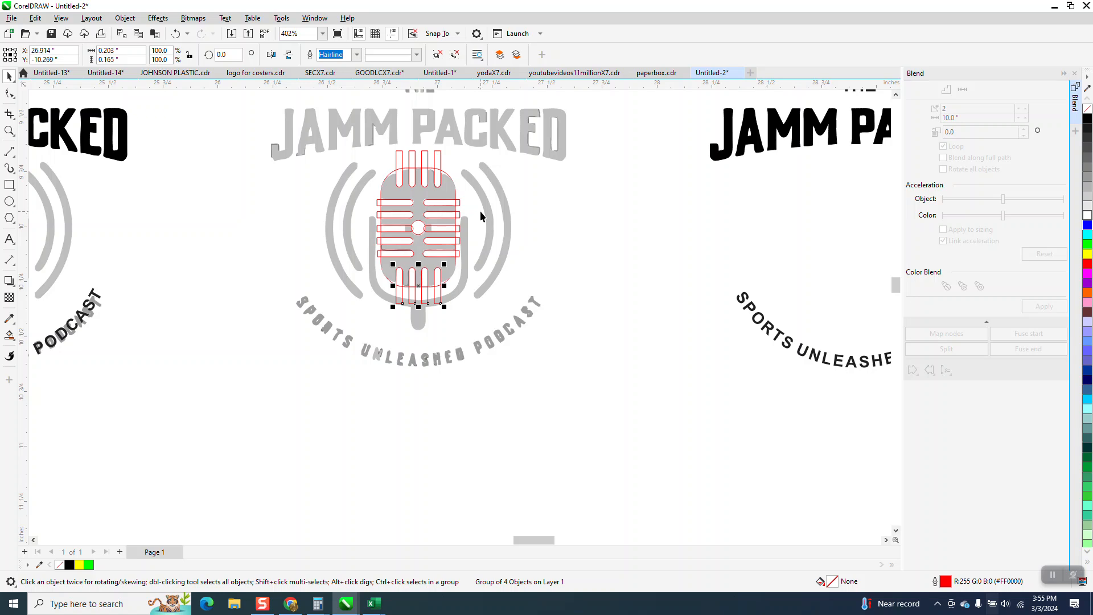
pyautogui.click(487, 212)
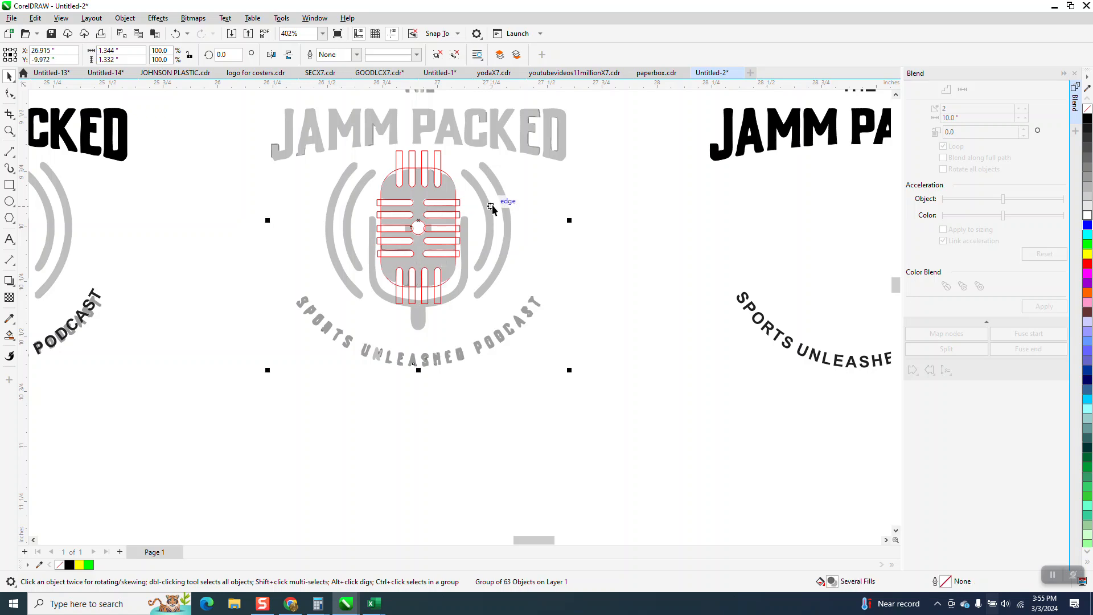
pyautogui.press('Down')
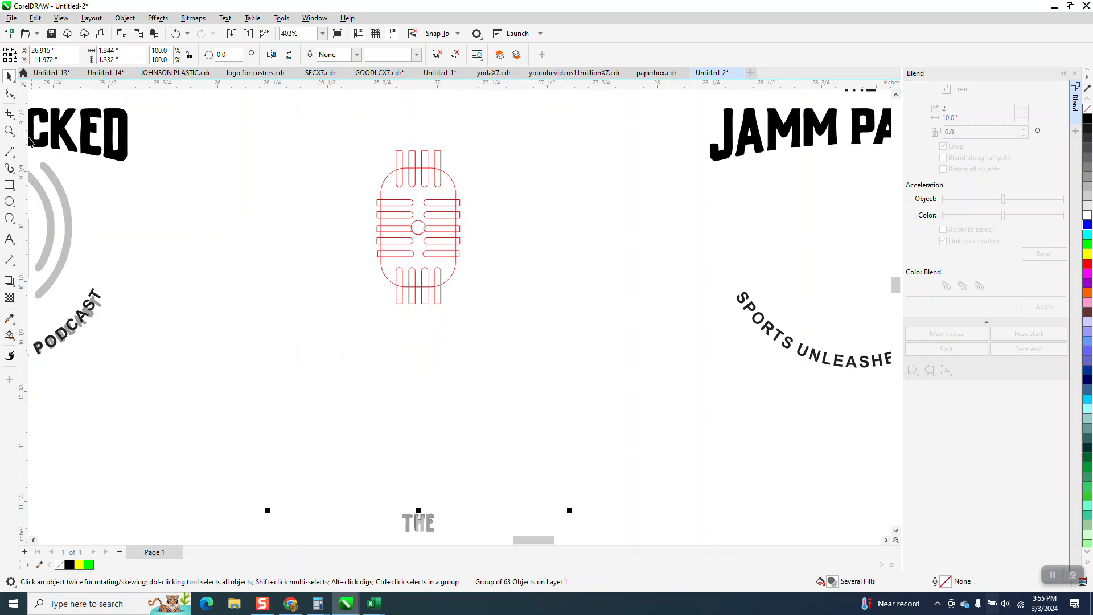
# Add a concentric enlarged copy of the microphone's center circle, about 0.101 in across.
pyautogui.click(9, 130)
pyautogui.moveTo(366, 185); pyautogui.dragTo(513, 285)
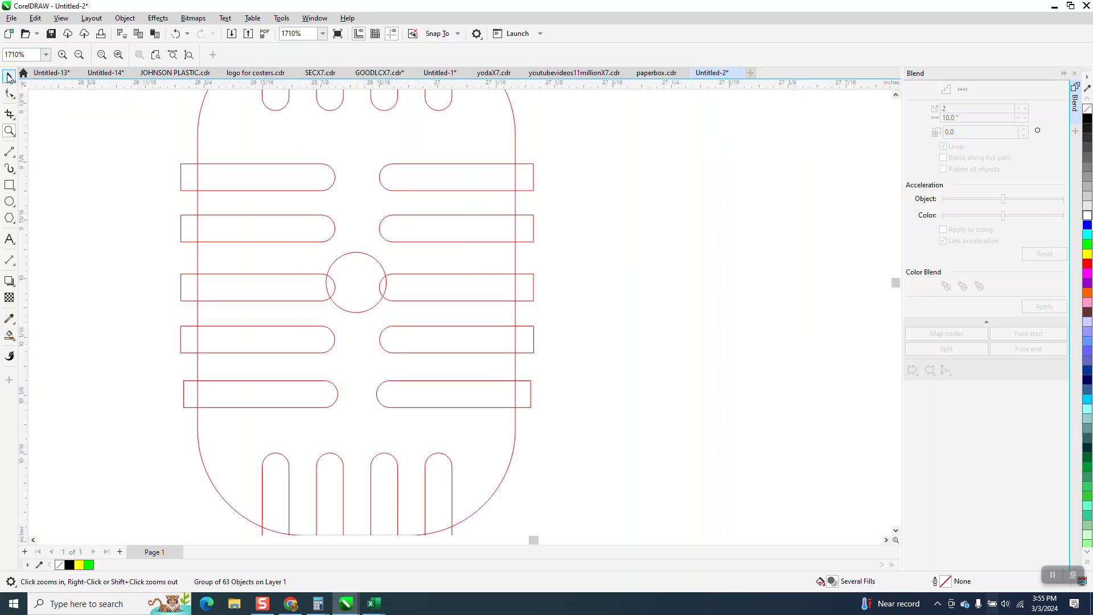
pyautogui.click(8, 77)
pyautogui.click(426, 275)
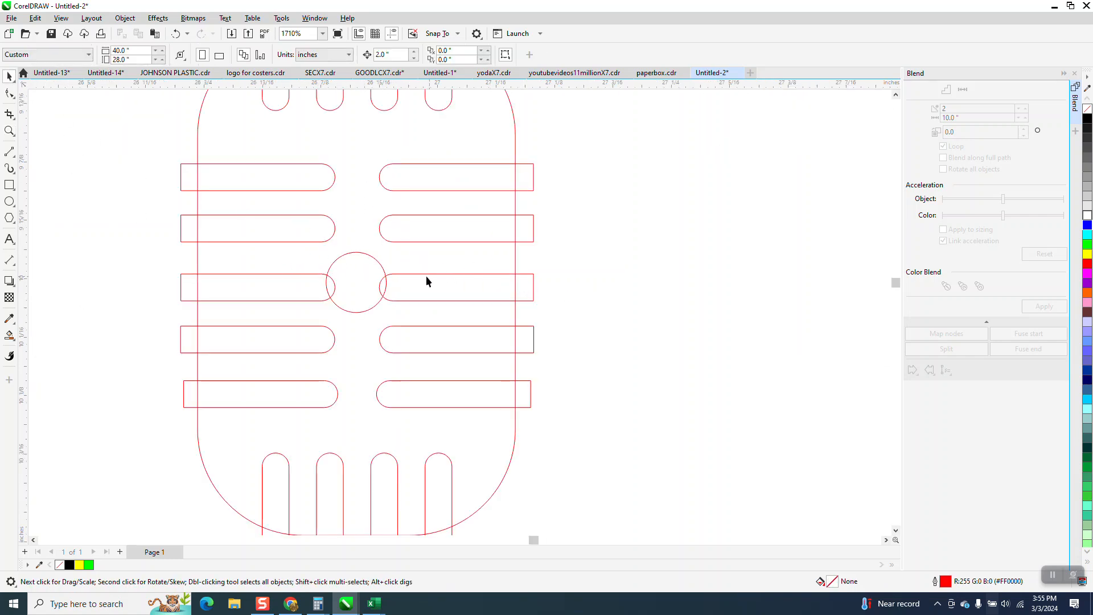
pyautogui.click(381, 262)
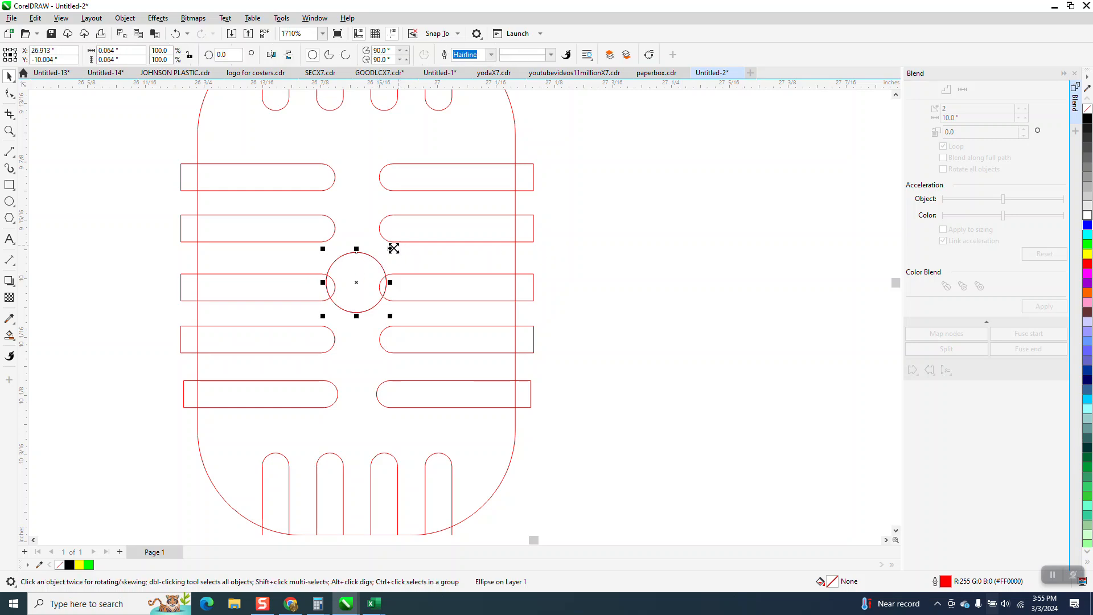
pyautogui.moveTo(390, 249); pyautogui.dragTo(419, 230)
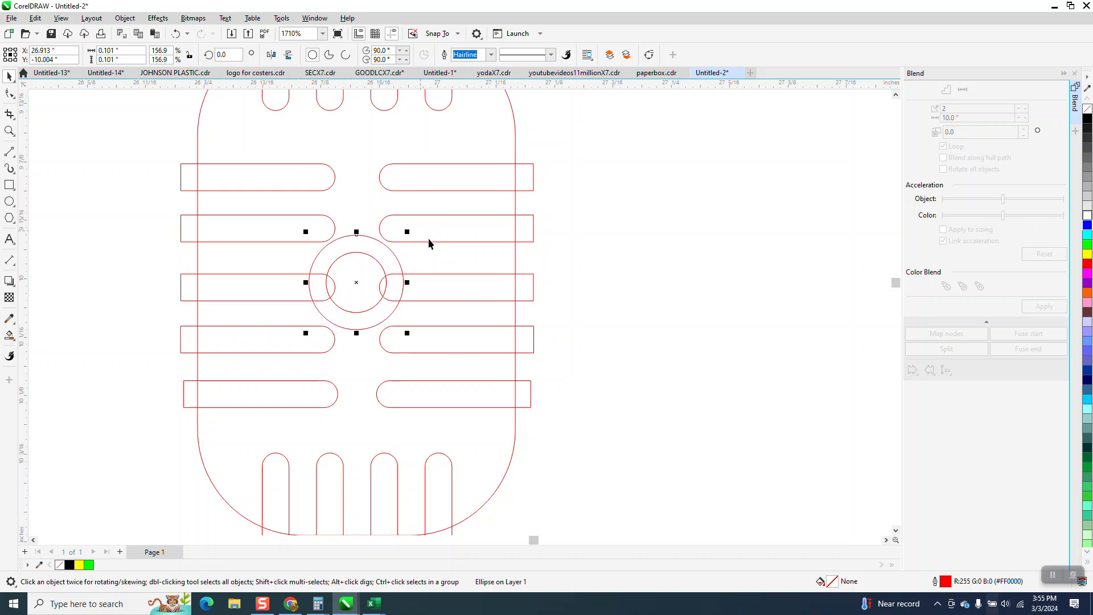
pyautogui.scroll(-1, 422, 244)
pyautogui.scroll(-3, 351, 262)
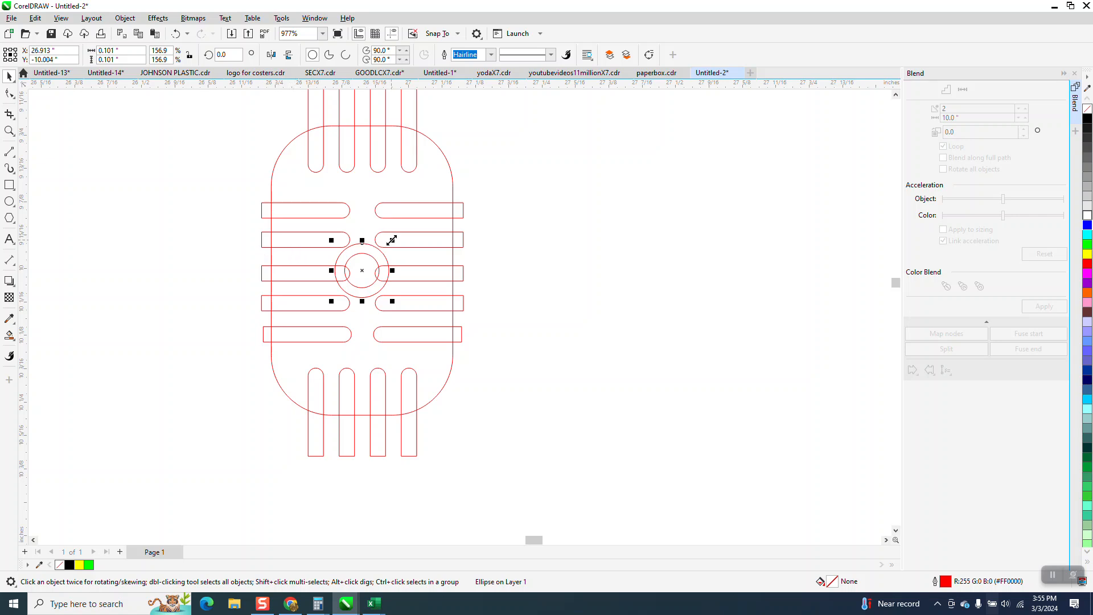
pyautogui.scroll(-8, 366, 266)
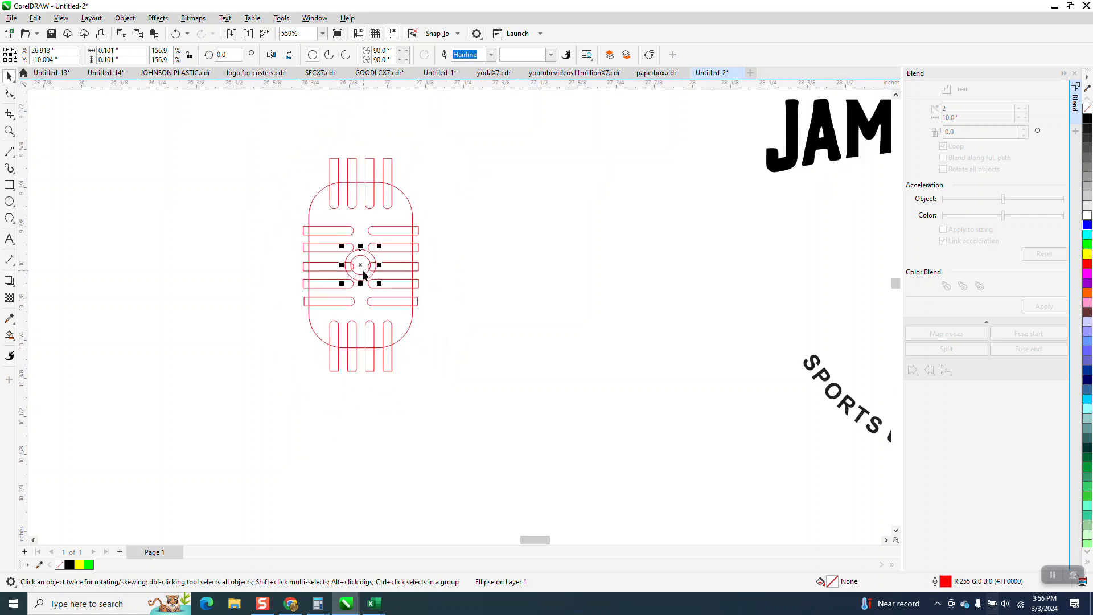
pyautogui.scroll(-5, 368, 276)
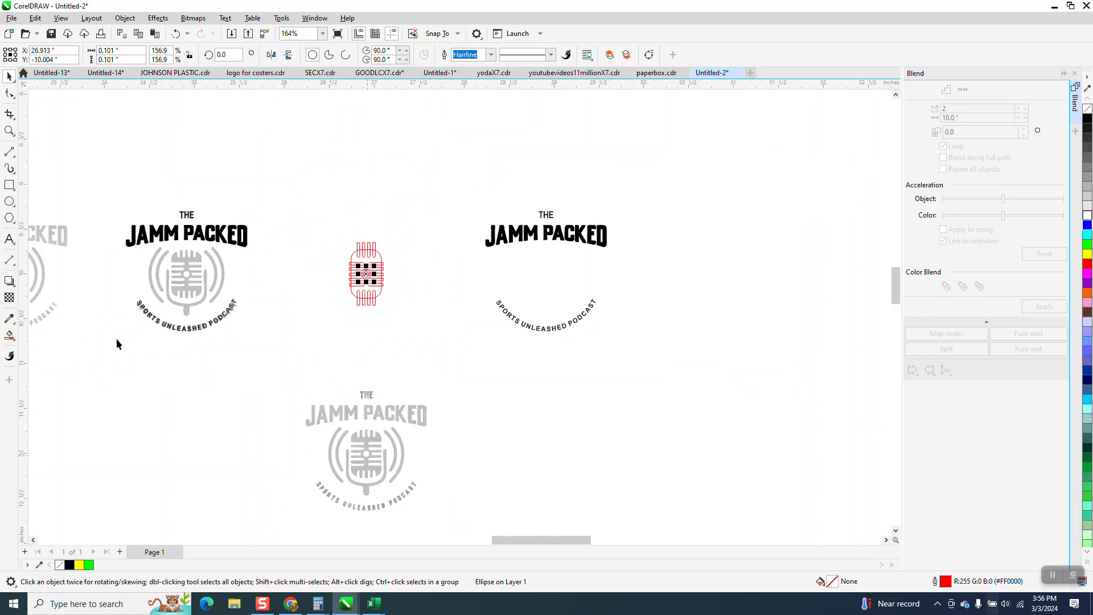
pyautogui.moveTo(362, 426); pyautogui.dragTo(418, 473)
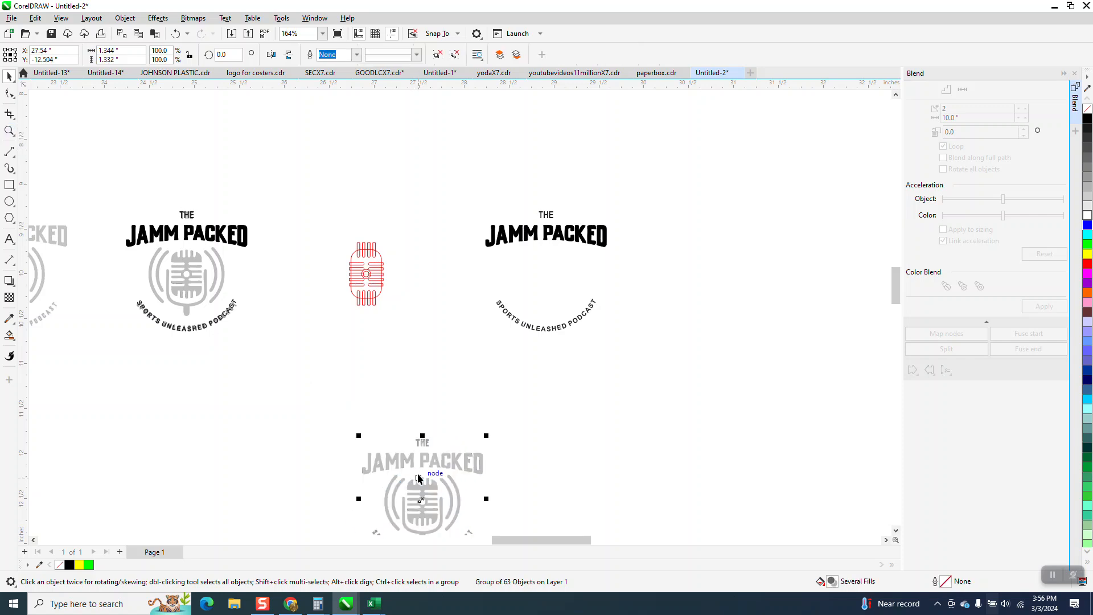
pyautogui.click(176, 33)
# Check the center ring on the grey trace and enlarge the outer center circle of the outlines to about 0.123 in.
pyautogui.click(9, 131)
pyautogui.moveTo(328, 427); pyautogui.dragTo(423, 486)
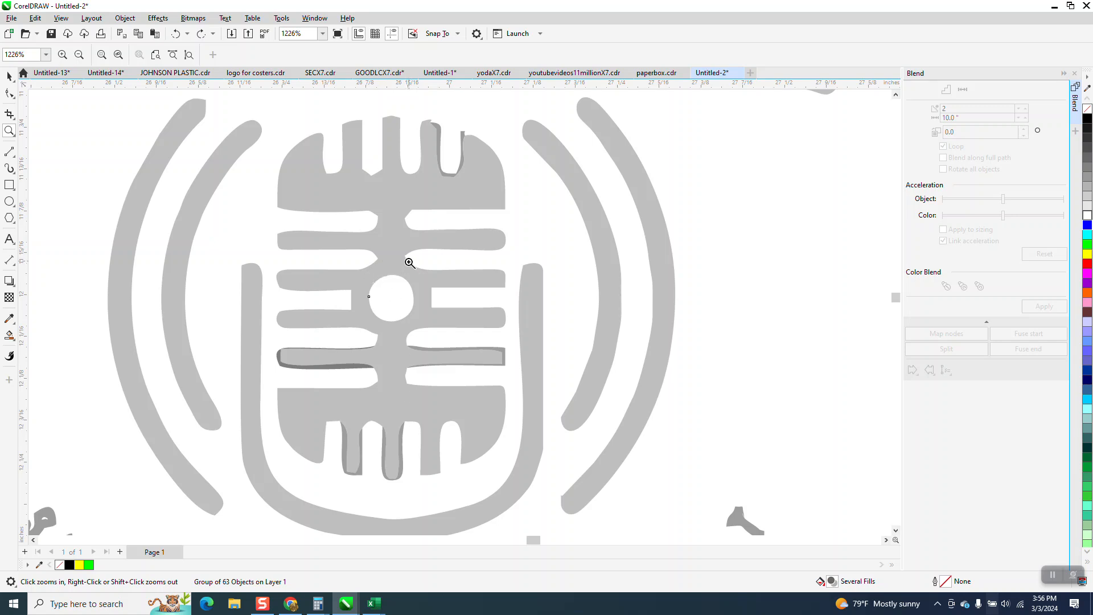
pyautogui.scroll(-5, 409, 350)
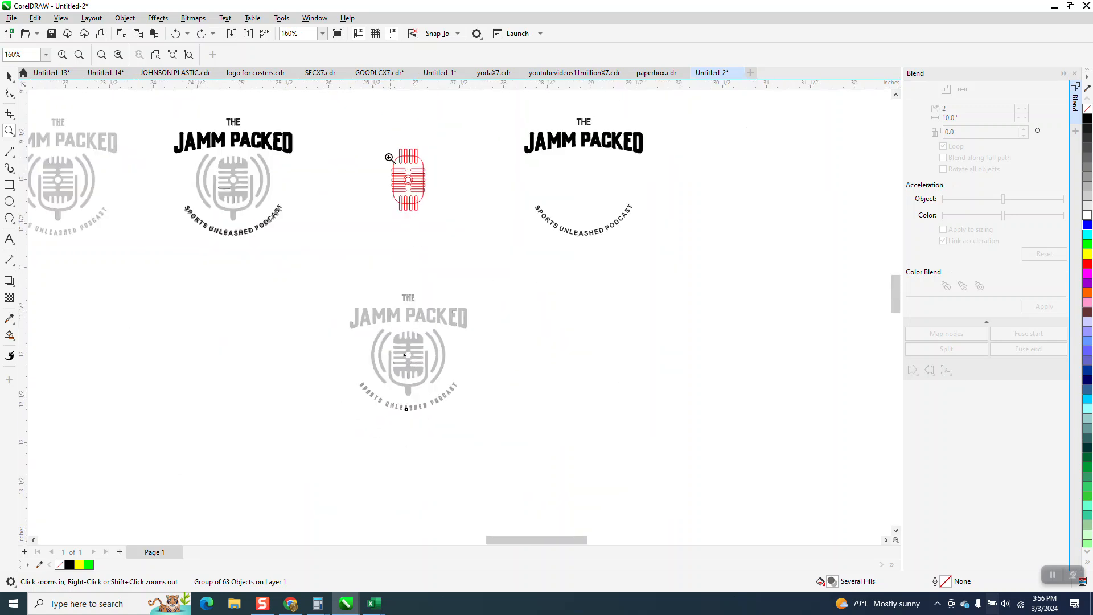
pyautogui.moveTo(390, 157); pyautogui.dragTo(439, 213)
pyautogui.click(7, 75)
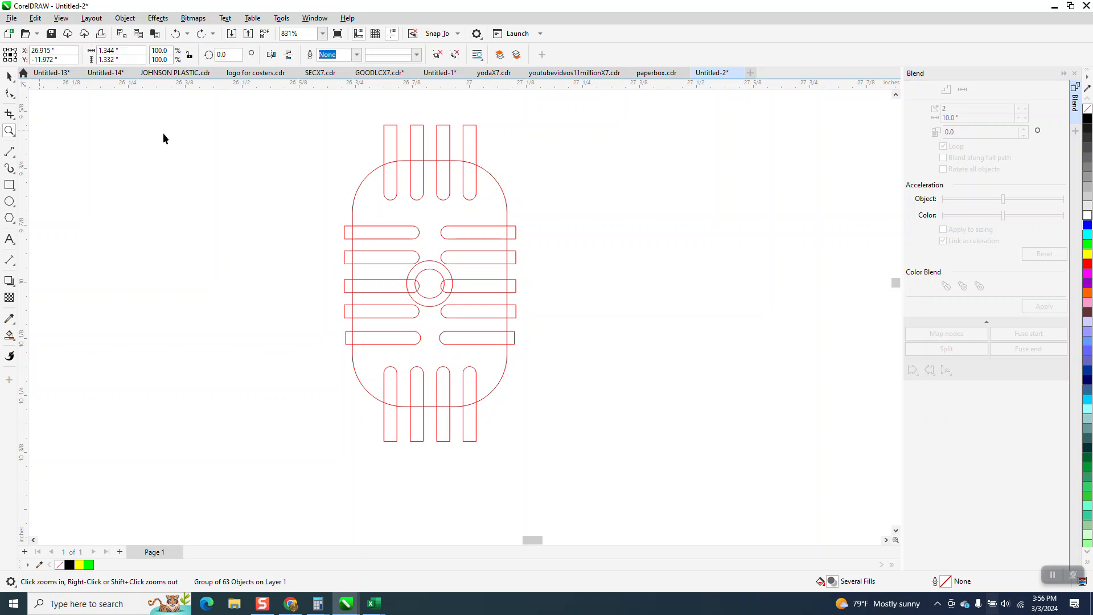
pyautogui.keyDown('ctrl'); pyautogui.click(448, 277); pyautogui.keyUp('ctrl')
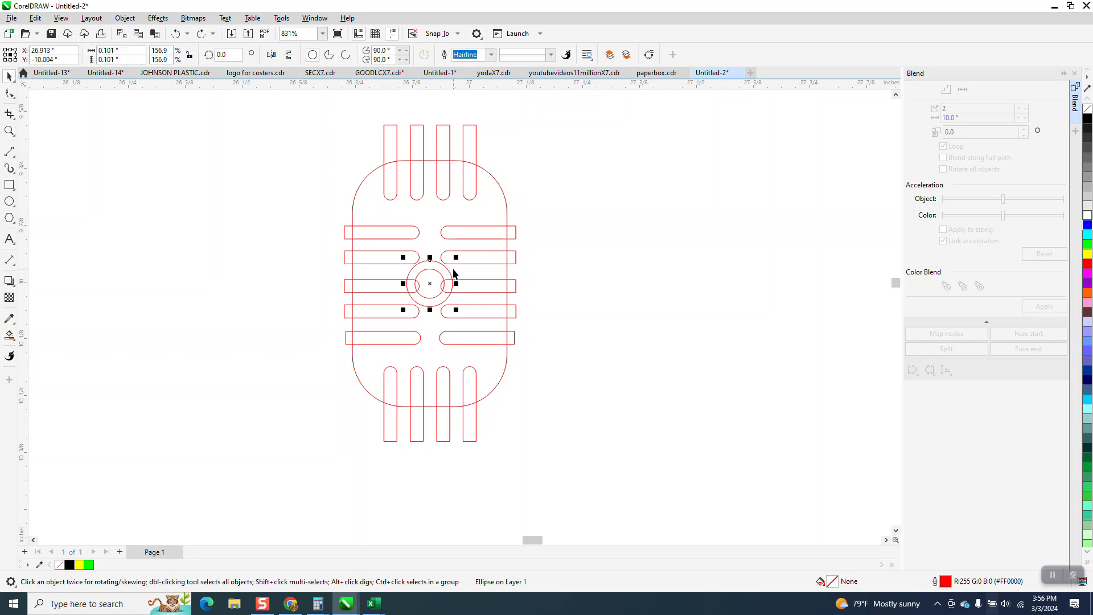
pyautogui.moveTo(456, 257); pyautogui.dragTo(462, 255)
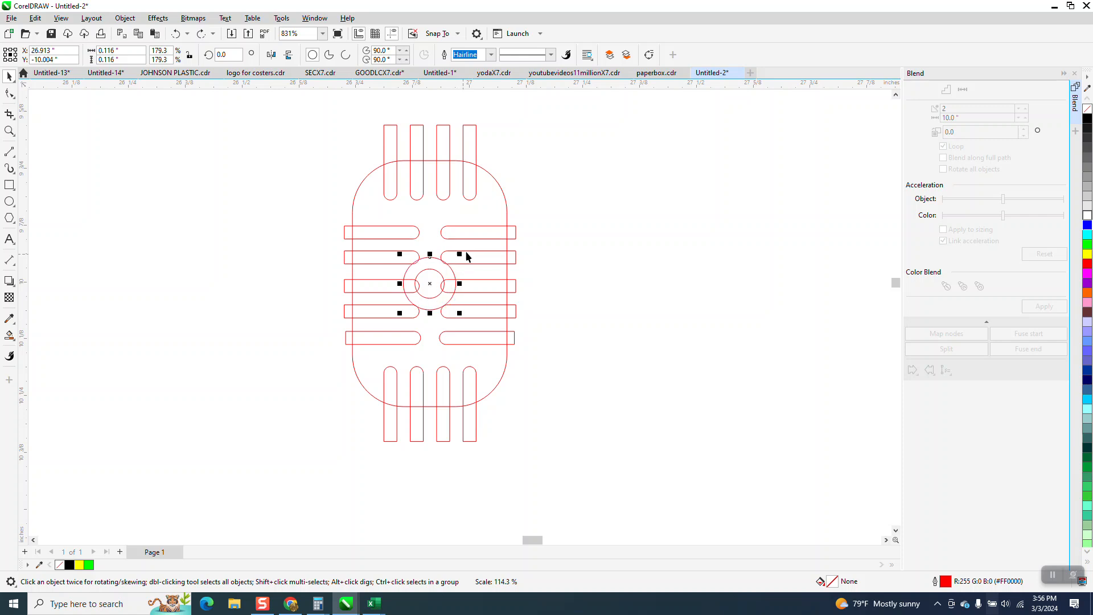
pyautogui.moveTo(459, 254); pyautogui.dragTo(461, 252)
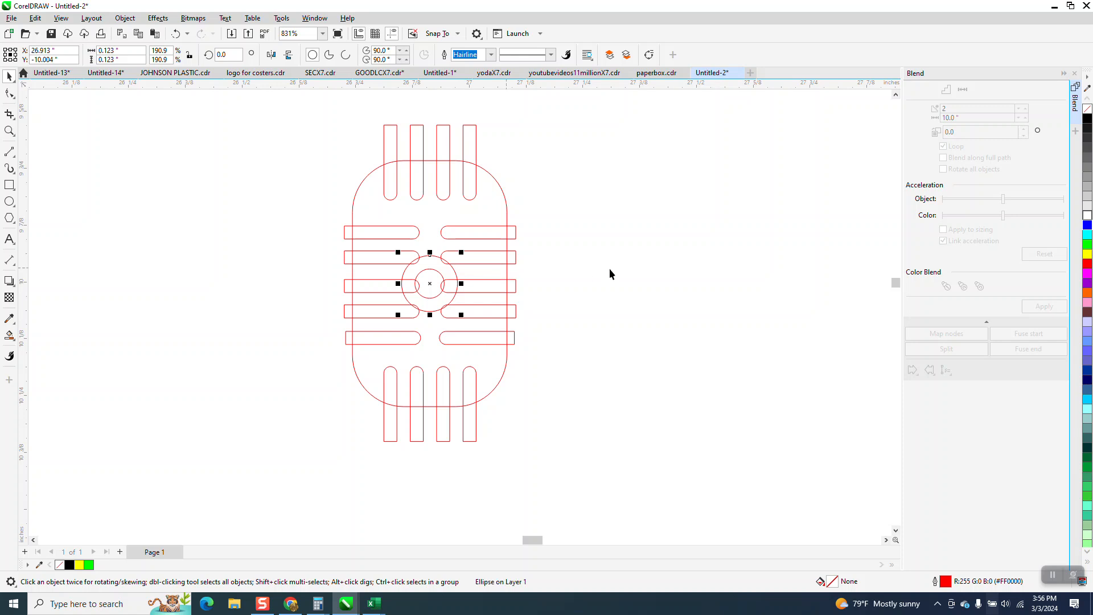
# Select all the red microphone outlines and group them together.
pyautogui.scroll(-2, 353, 242)
pyautogui.moveTo(320, 131); pyautogui.dragTo(528, 426)
pyautogui.hotkey('ctrl', 'g')
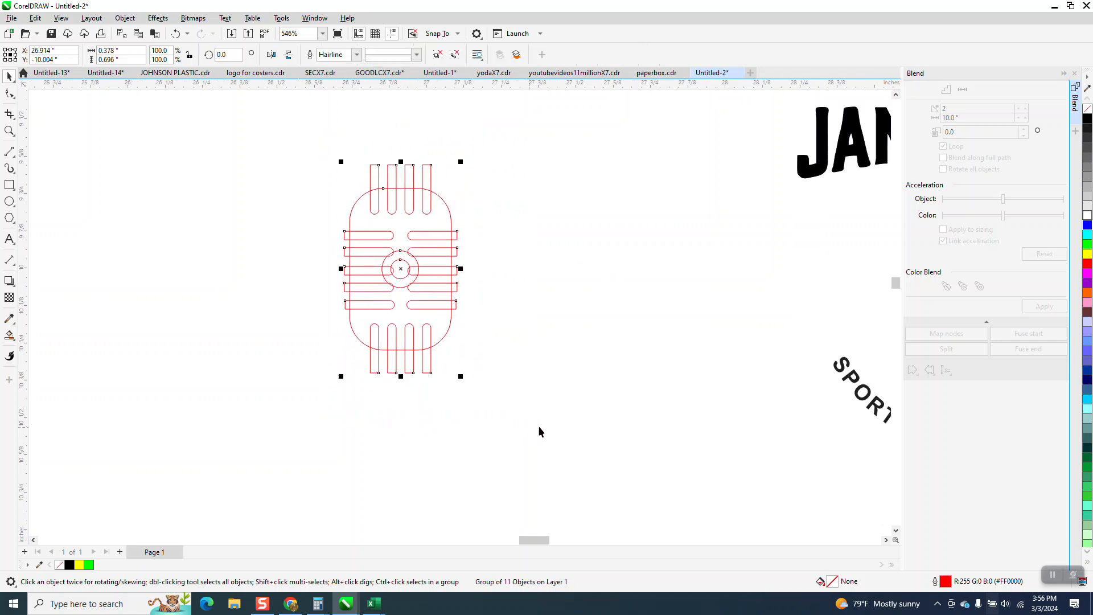
# Set the Smart Fill color to black and fill the upper body region of the microphone head.
pyautogui.click(9, 335)
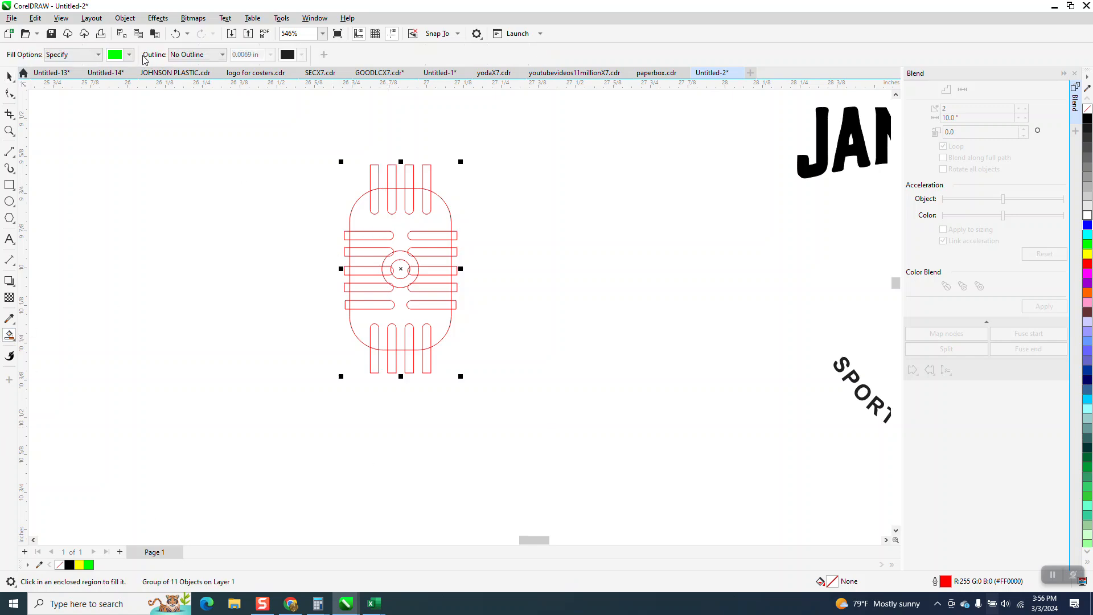
pyautogui.click(129, 55)
pyautogui.click(123, 112)
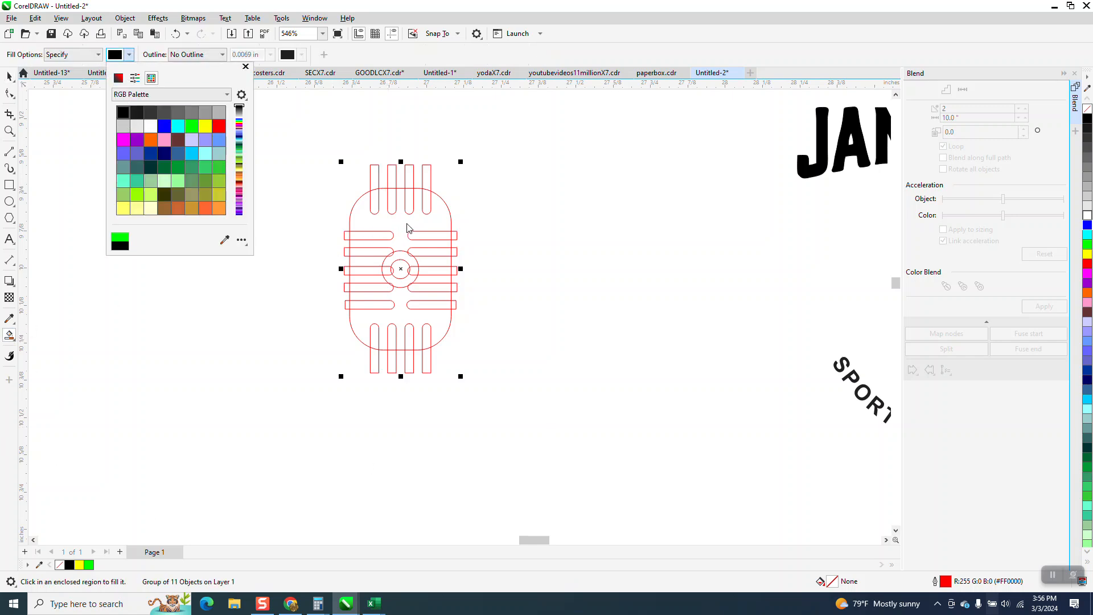
pyautogui.click(408, 225)
pyautogui.click(420, 240)
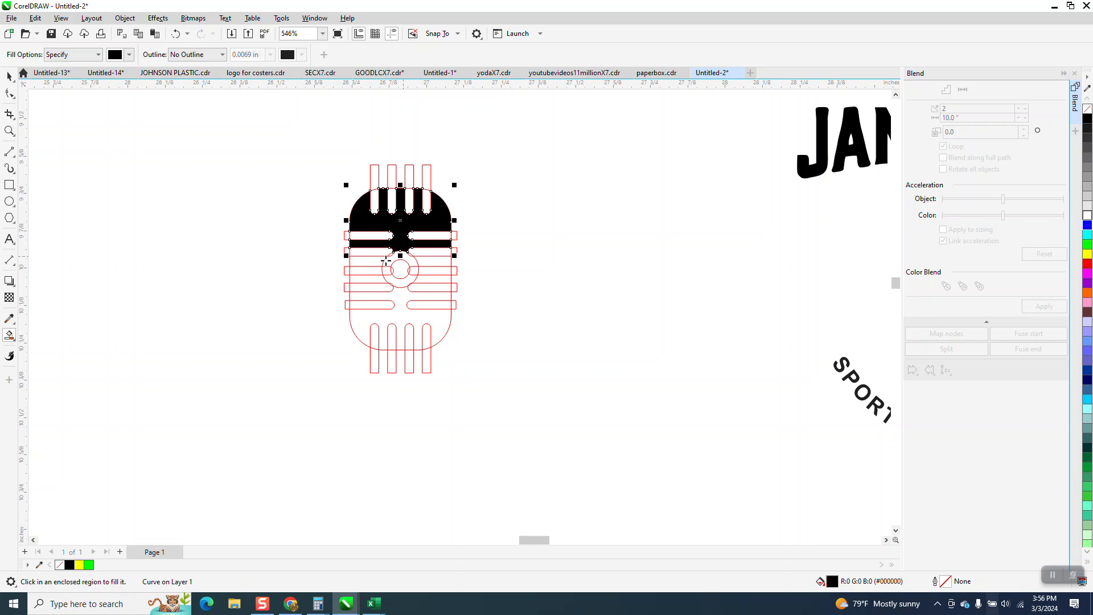
# Smart Fill the four bars beside the center ring and the lower body of the microphone head with black.
pyautogui.click(368, 264)
pyautogui.click(431, 261)
pyautogui.click(432, 278)
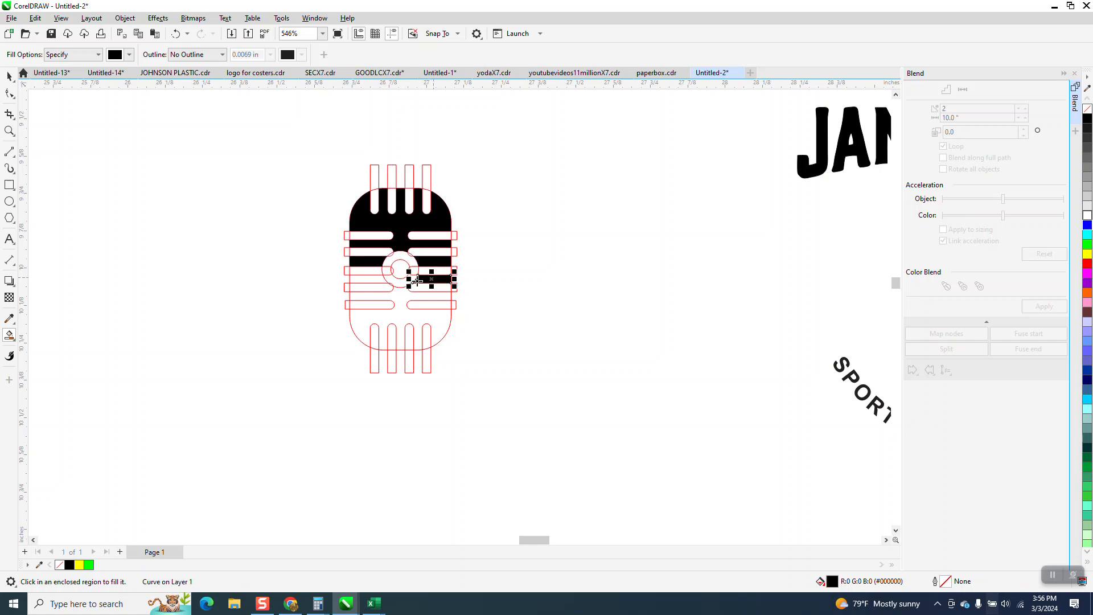
pyautogui.click(373, 280)
pyautogui.click(412, 307)
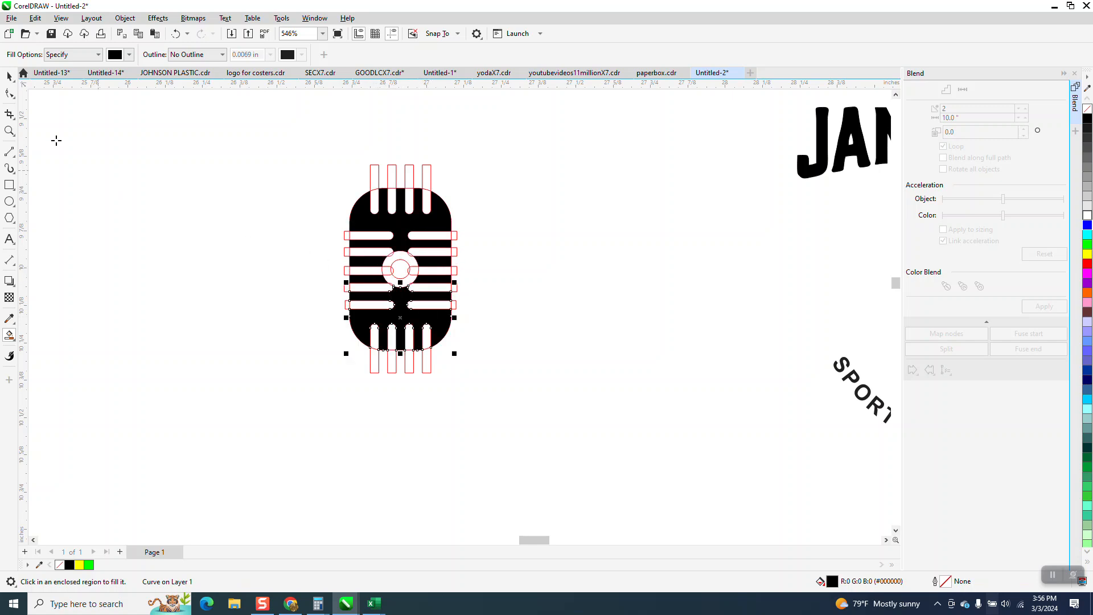
# Move the grouped red outlines 2 inches to the right, off the black shapes, and inspect the filled microphone head.
pyautogui.click(10, 77)
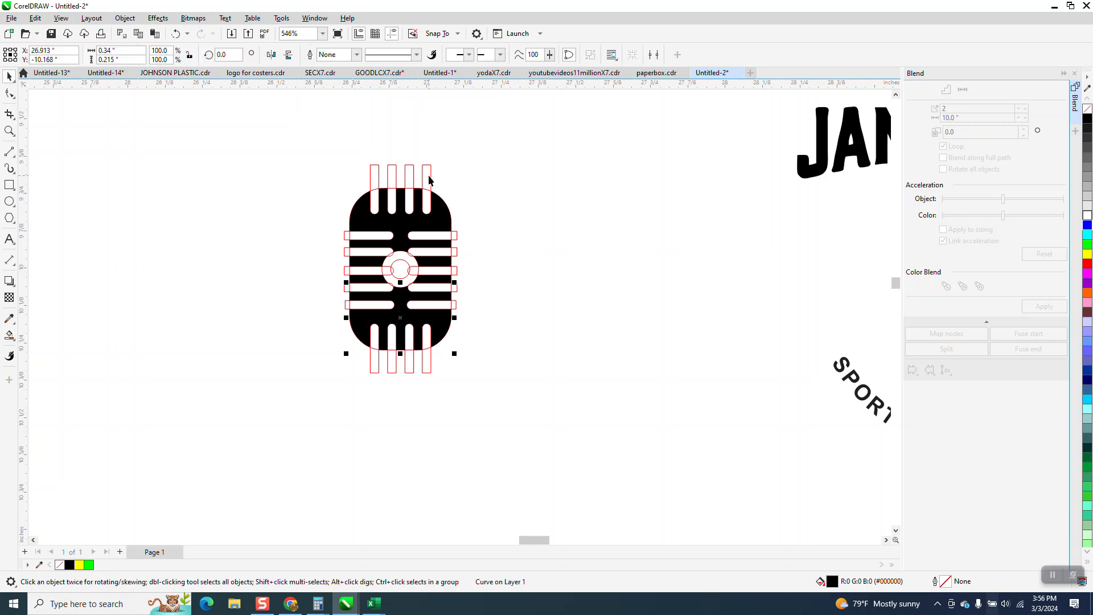
pyautogui.click(431, 178)
pyautogui.press('Right')
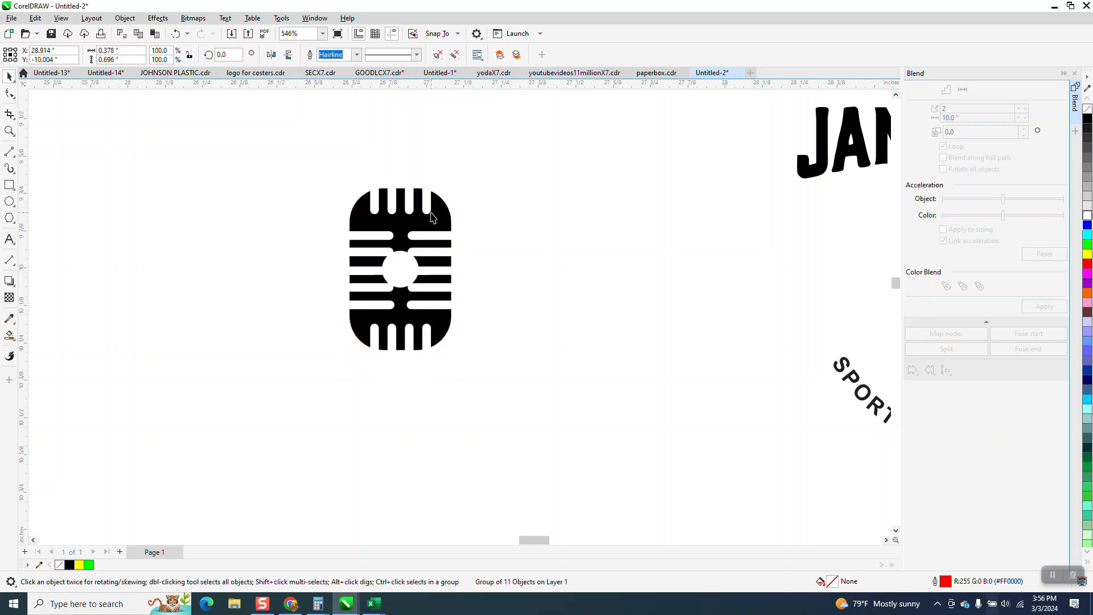
pyautogui.scroll(-3, 433, 237)
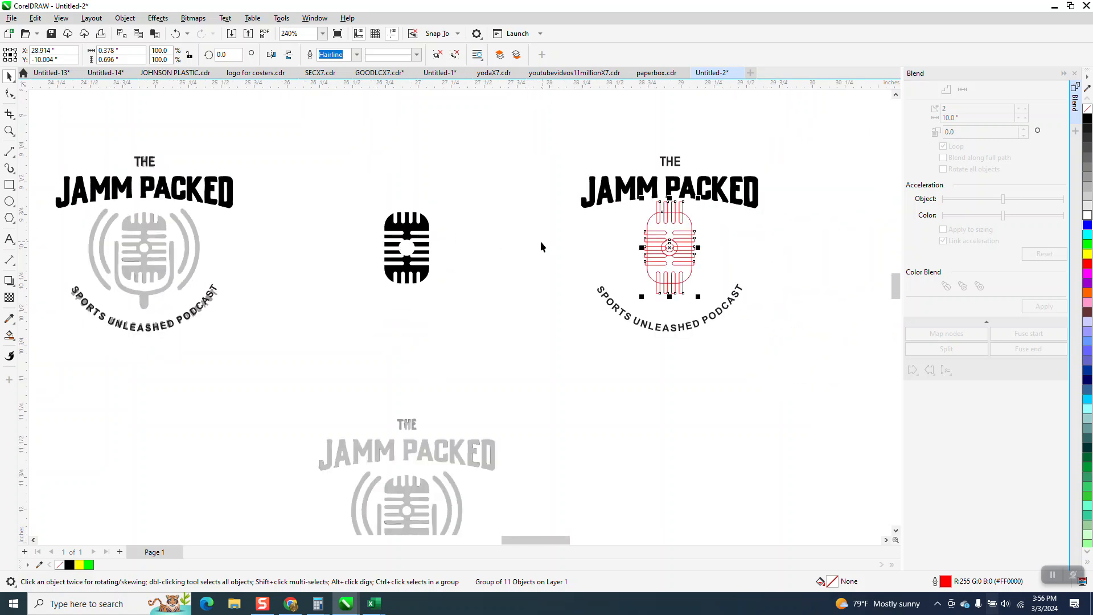
pyautogui.scroll(-1, 430, 368)
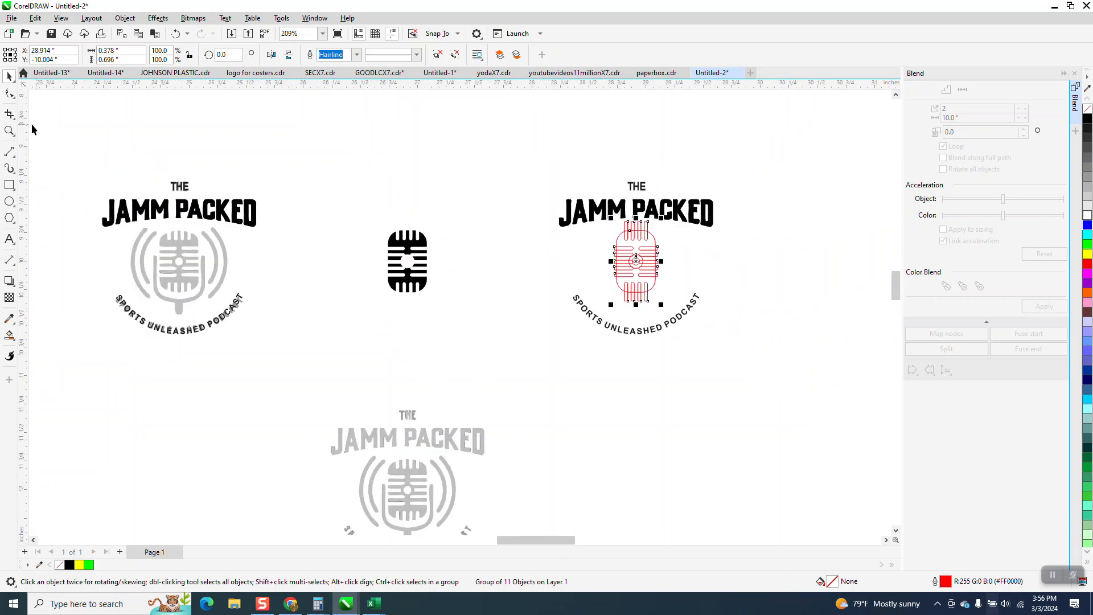
pyautogui.click(9, 131)
pyautogui.moveTo(365, 199); pyautogui.dragTo(476, 333)
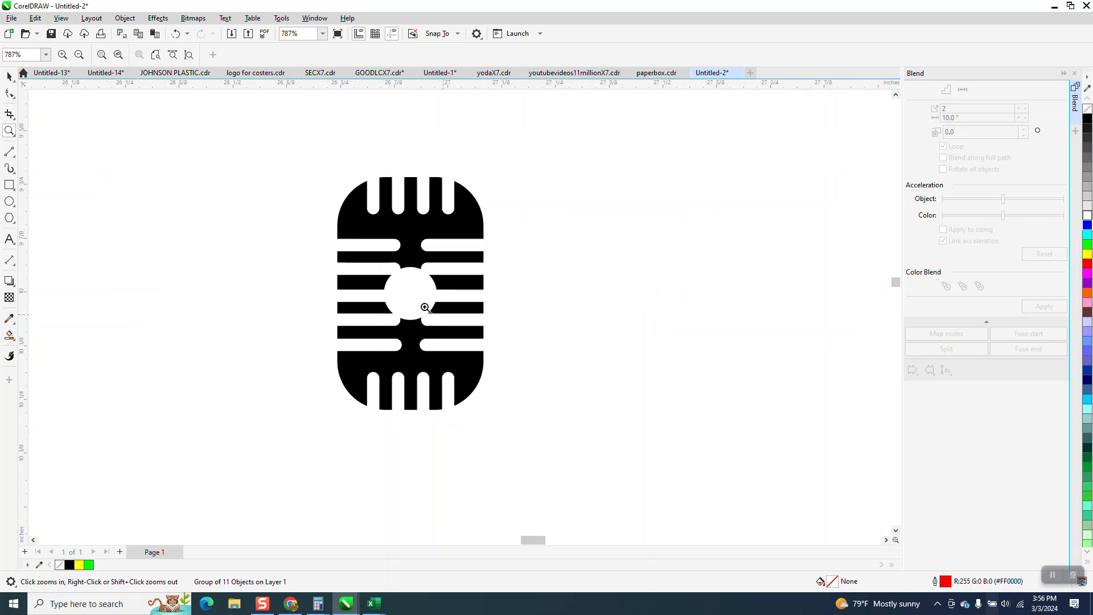
# Undo the move of the grouped red outlines so they sit over the black microphone head.
pyautogui.scroll(-2, 414, 295)
pyautogui.scroll(-4, 414, 295)
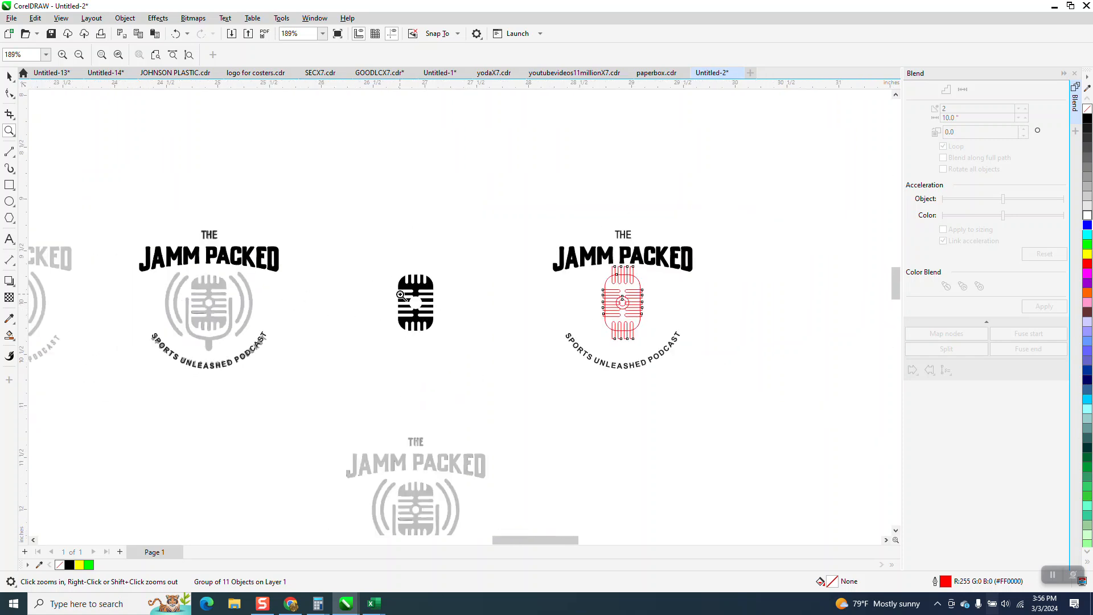
pyautogui.click(9, 201)
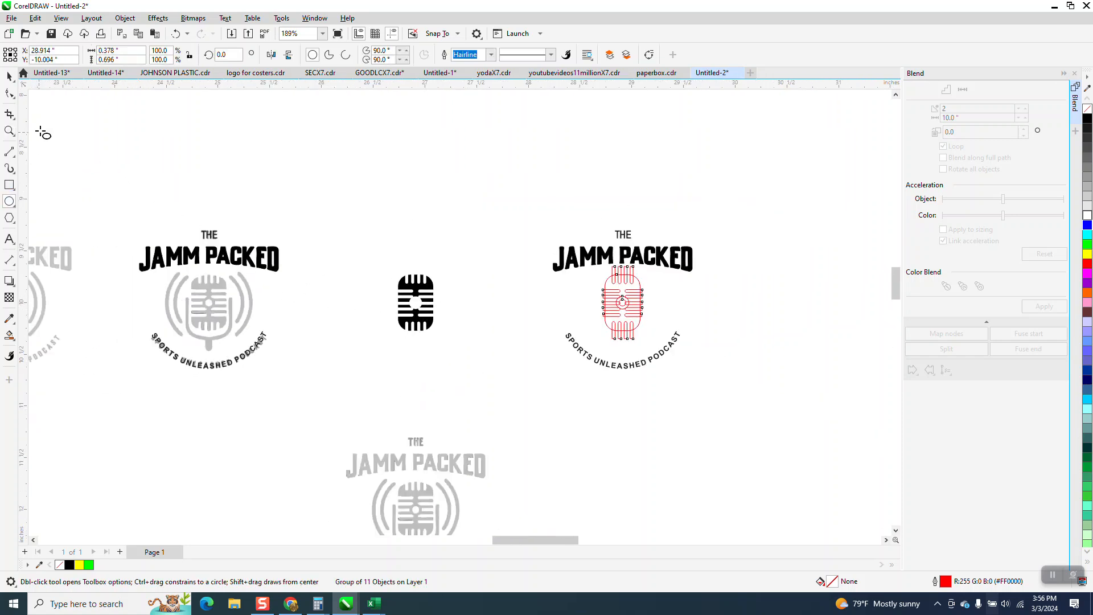
pyautogui.click(178, 35)
pyautogui.click(9, 130)
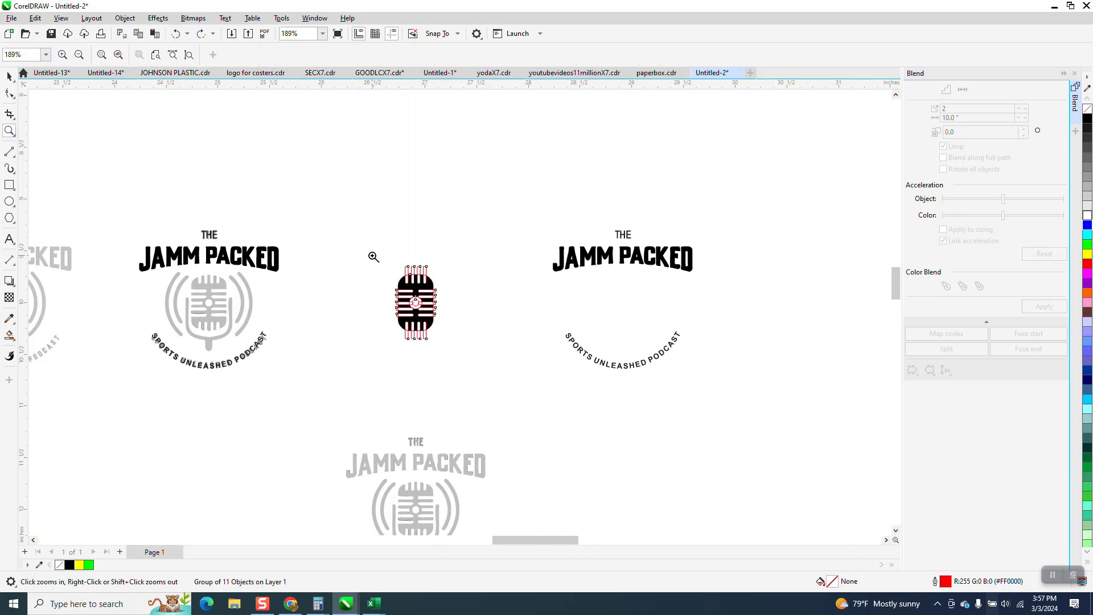
pyautogui.moveTo(375, 254); pyautogui.dragTo(507, 367)
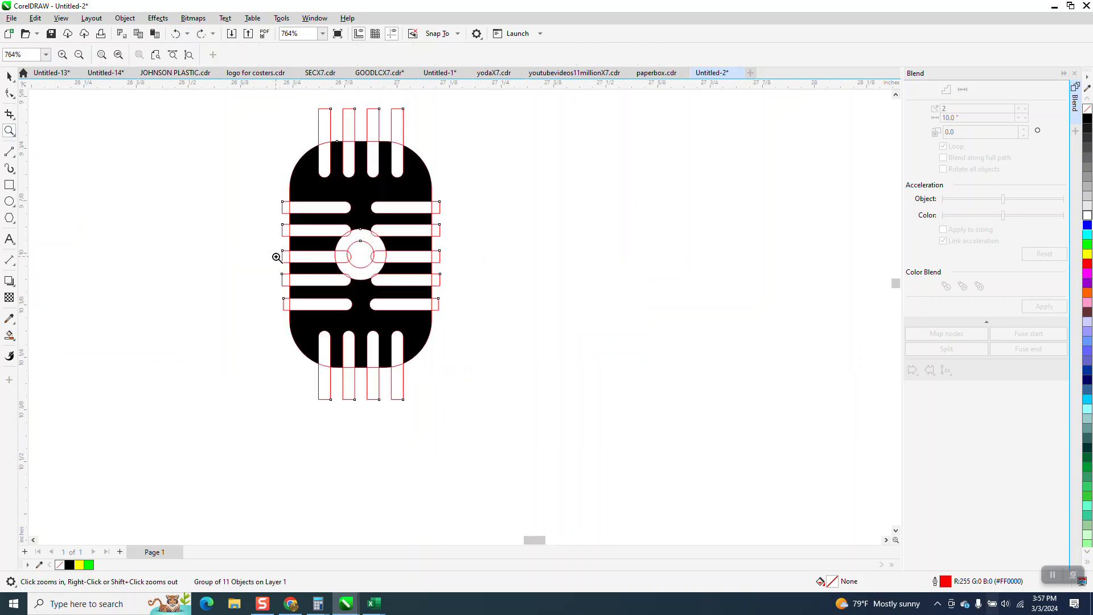
# Remove the outline segments crossing the microphone's center ring with Virtual Segment Delete and Smart Fill the ring with black.
pyautogui.click(14, 119)
pyautogui.click(65, 140)
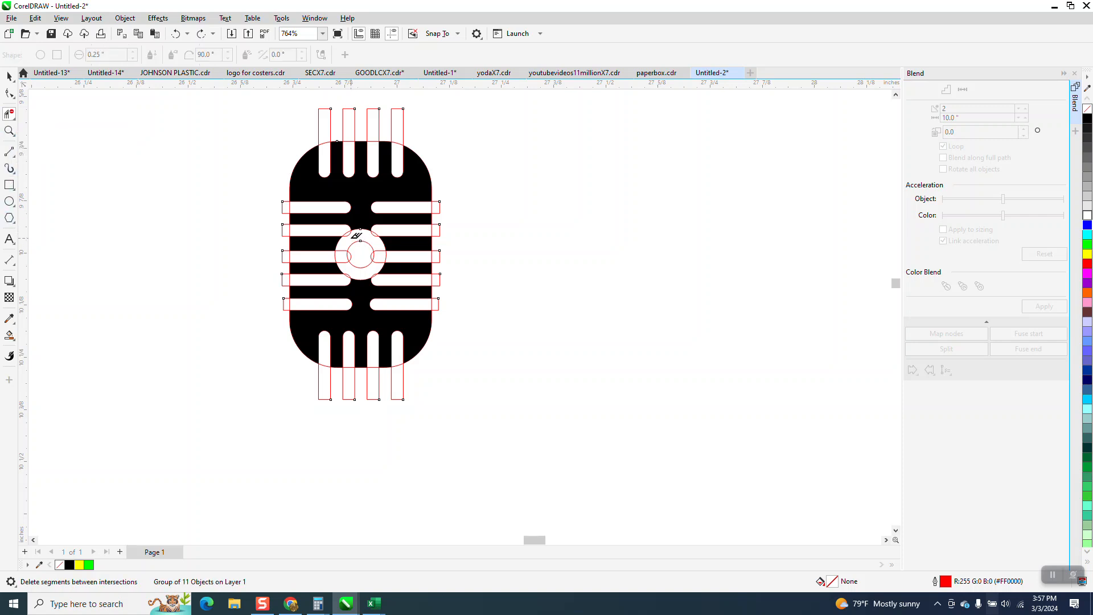
pyautogui.click(353, 234)
pyautogui.click(381, 246)
pyautogui.click(9, 335)
pyautogui.click(372, 243)
pyautogui.scroll(-2, 375, 245)
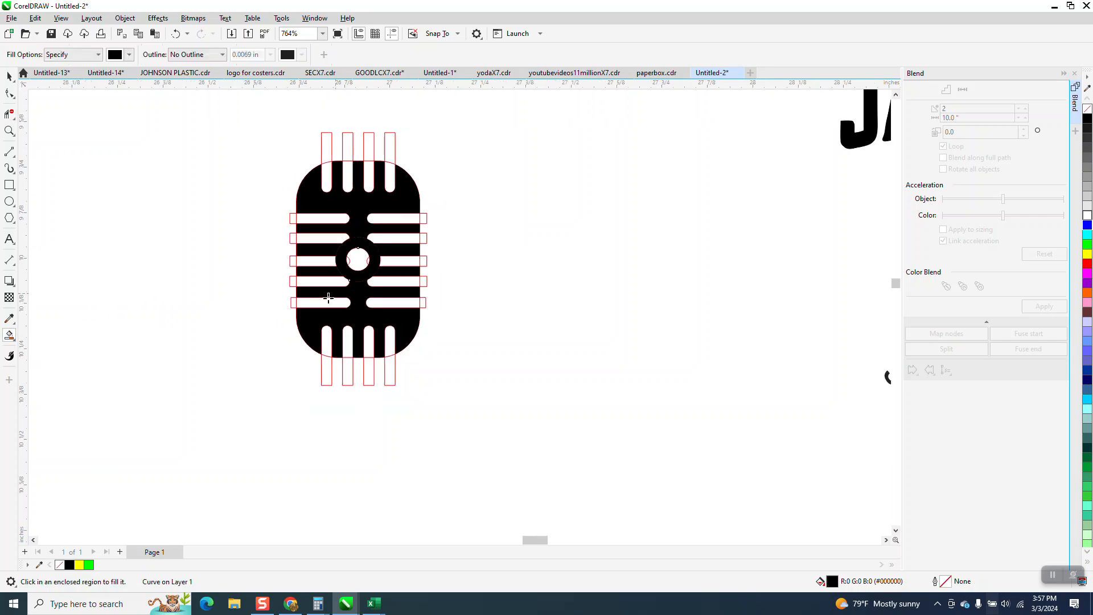
# Move the grouped red outlines 4 inches to the right, past the cleaned logo text.
pyautogui.click(10, 79)
pyautogui.scroll(-1, 152, 236)
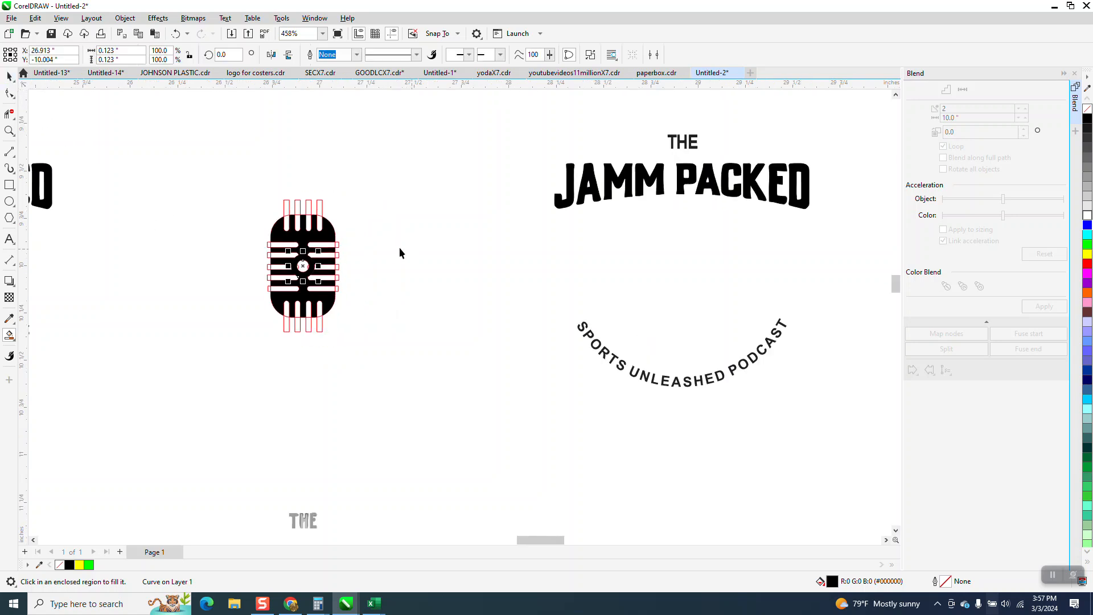
pyautogui.click(321, 206)
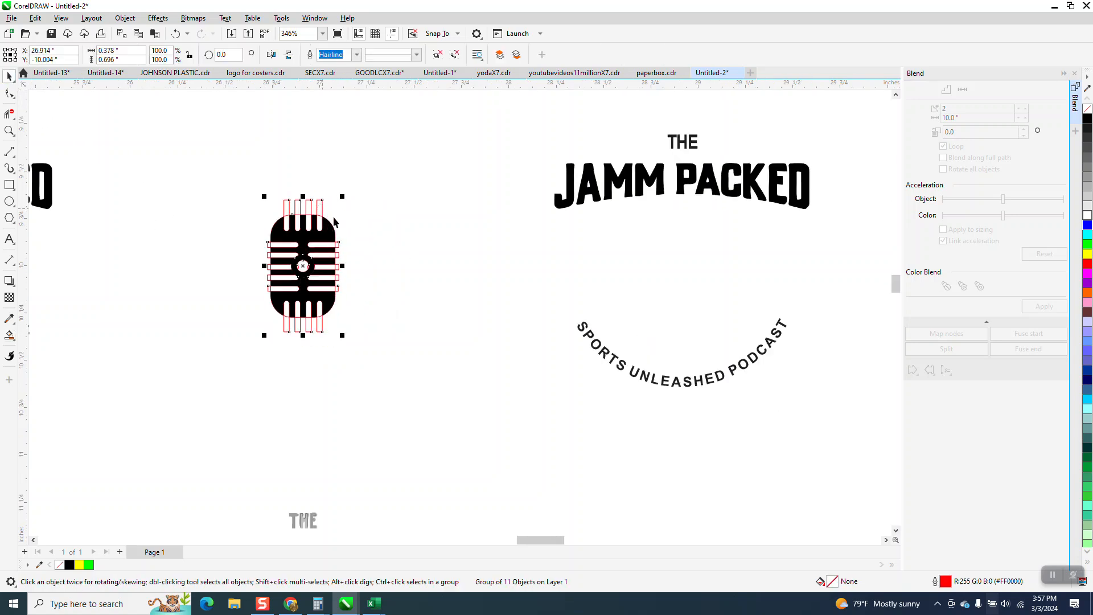
pyautogui.press('Right')
pyautogui.scroll(-3, 359, 262)
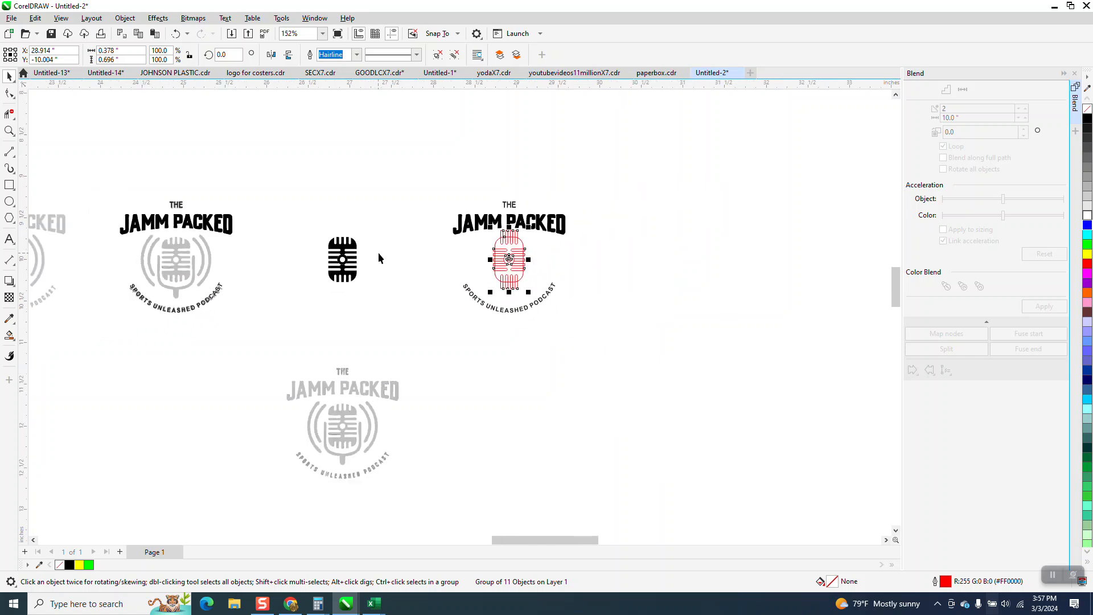
pyautogui.press('Right')
pyautogui.moveTo(301, 209); pyautogui.dragTo(395, 289)
pyautogui.press('Right')
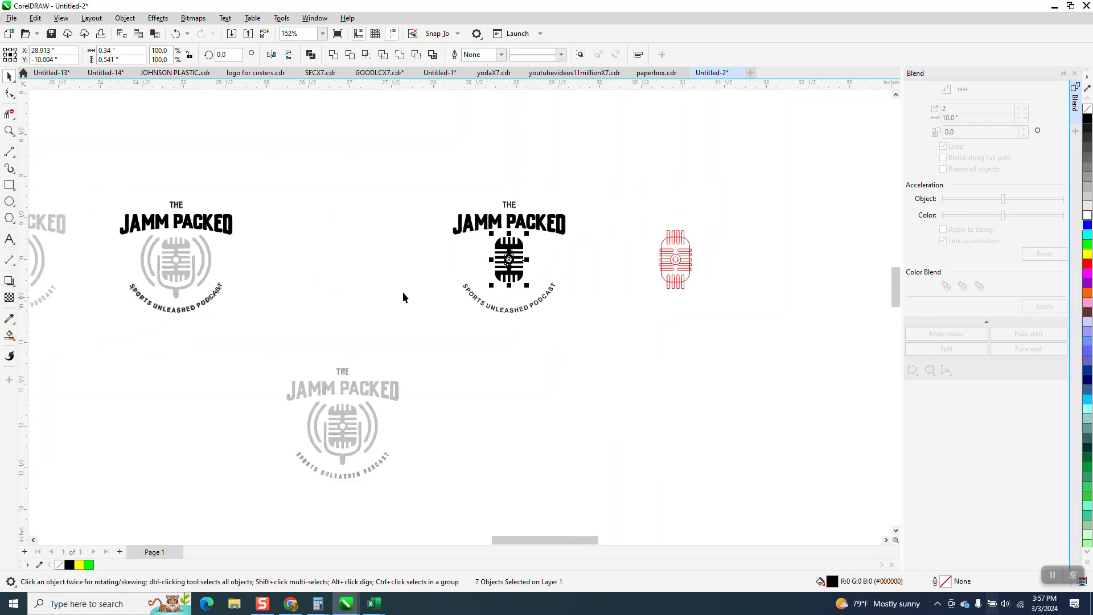
pyautogui.press('Left')
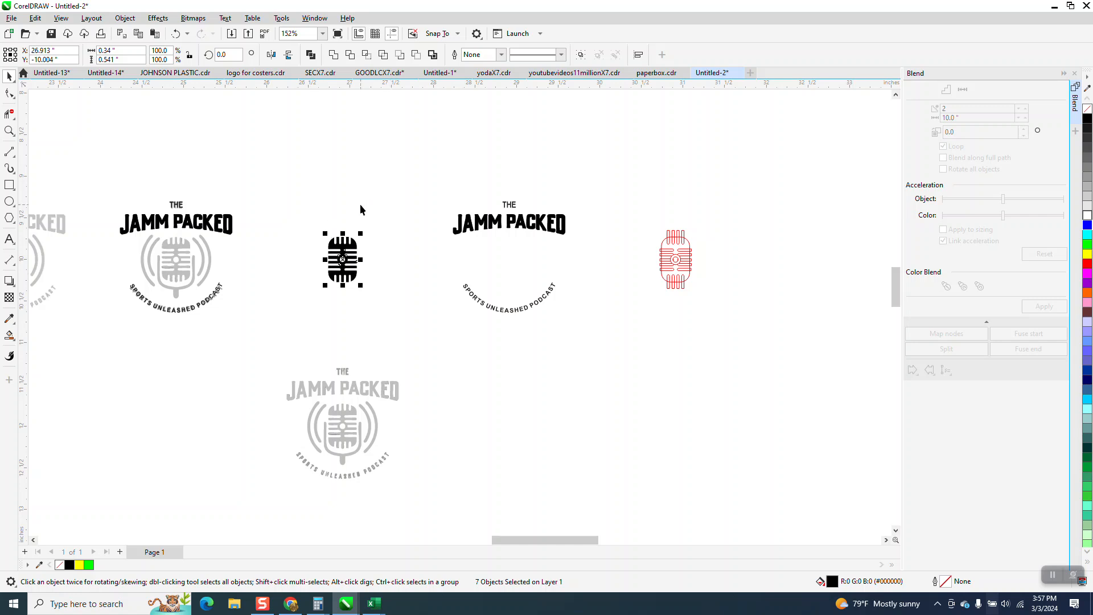
pyautogui.moveTo(348, 267); pyautogui.dragTo(419, 214)
pyautogui.press('Escape')
# Group all the black microphone head shapes and move the grey logo trace up 2 inches to line up with them.
pyautogui.moveTo(292, 219); pyautogui.dragTo(459, 310)
pyautogui.hotkey('ctrl', 'g')
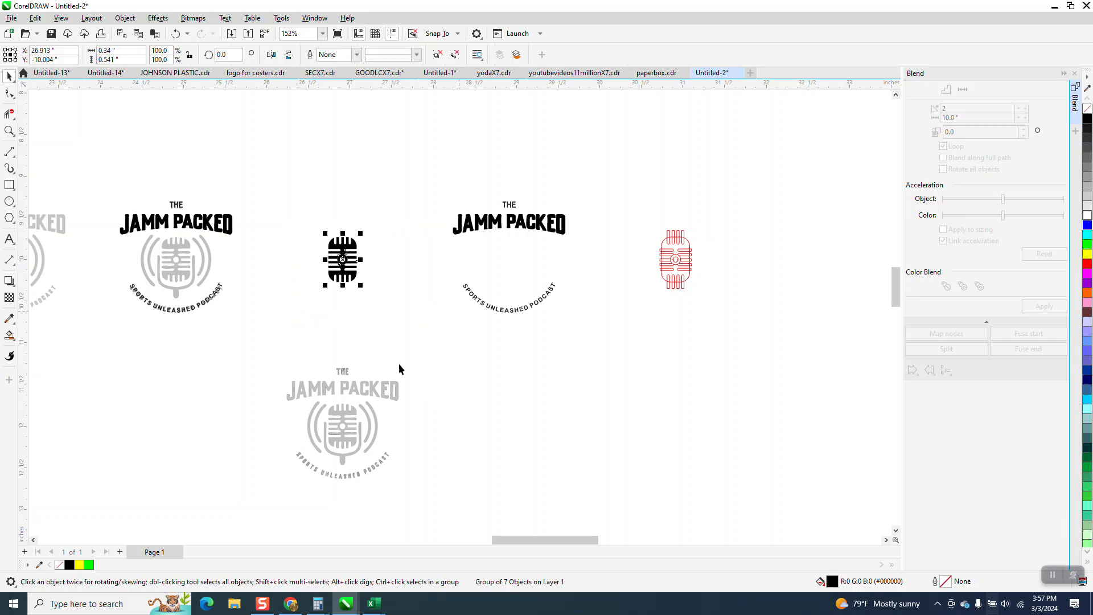
pyautogui.click(392, 384)
pyautogui.press('Up')
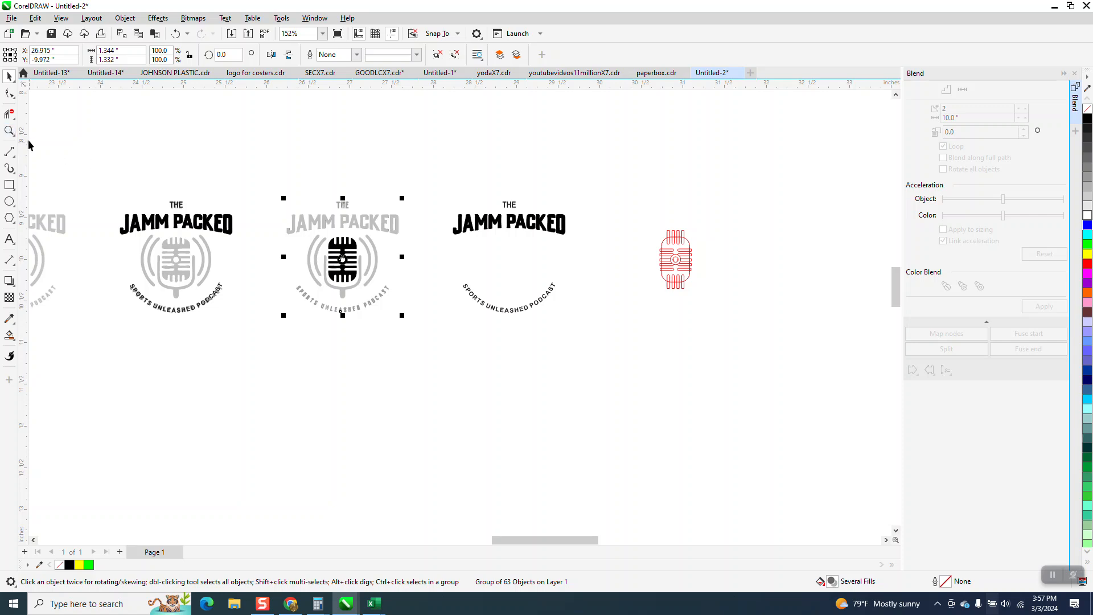
# Draw a rectangle about 0.426 by 0.382 inches over the grey cradle around the microphone's lower half.
pyautogui.click(9, 130)
pyautogui.moveTo(256, 207); pyautogui.dragTo(463, 341)
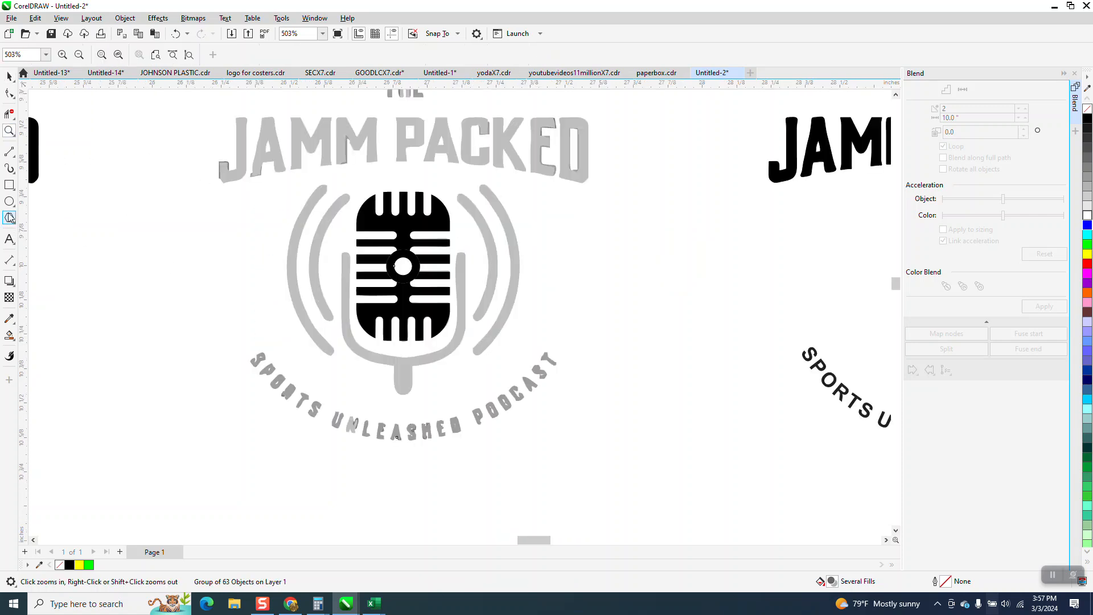
pyautogui.click(9, 184)
pyautogui.moveTo(341, 253); pyautogui.dragTo(459, 358)
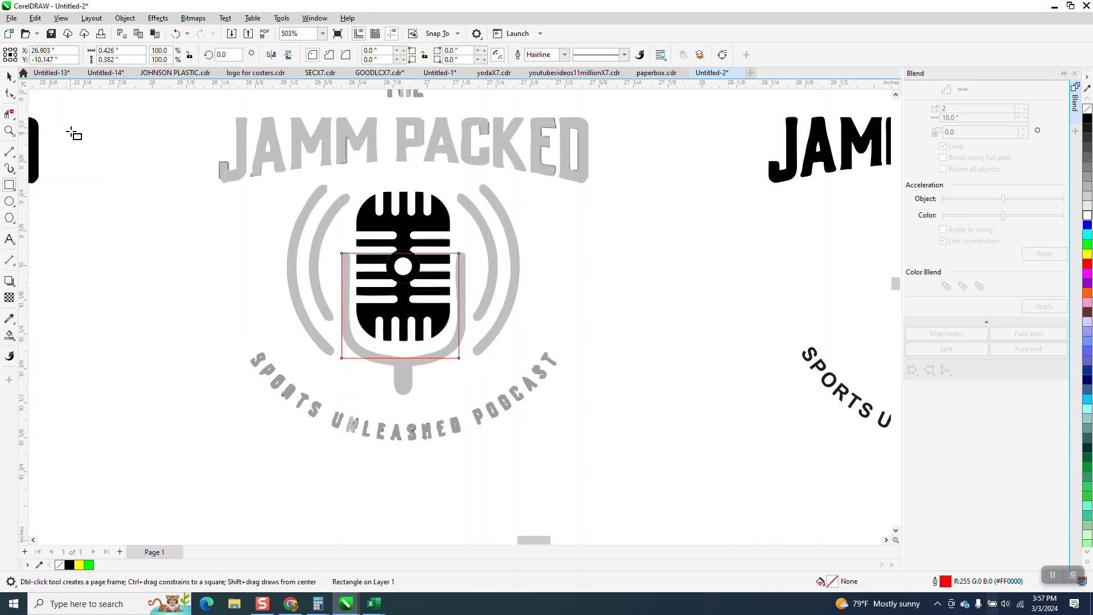
# Adjust both sides of the cradle rectangle to the grey trace, making it about 0.425 inches wide.
pyautogui.click(9, 131)
pyautogui.click(335, 266)
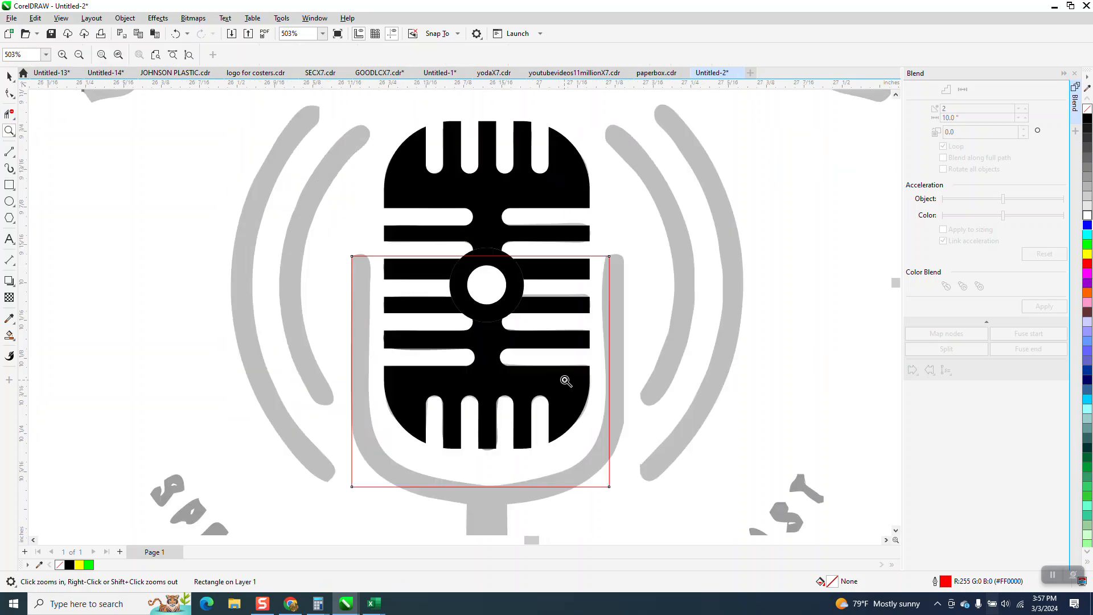
pyautogui.click(9, 76)
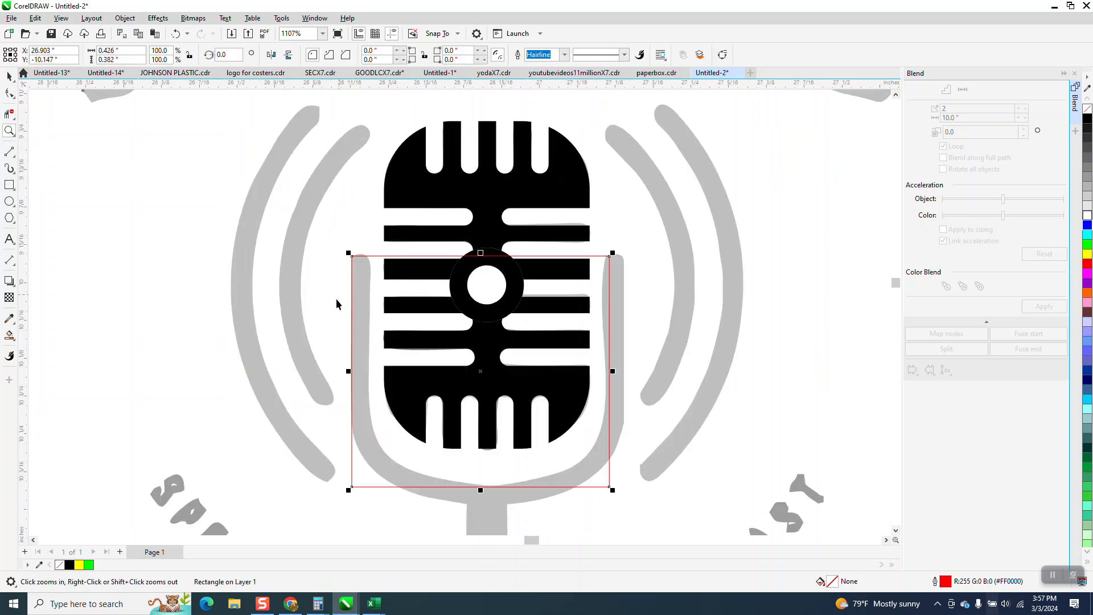
pyautogui.moveTo(349, 370); pyautogui.dragTo(355, 369)
pyautogui.moveTo(613, 371); pyautogui.dragTo(621, 372)
pyautogui.scroll(-1, 423, 316)
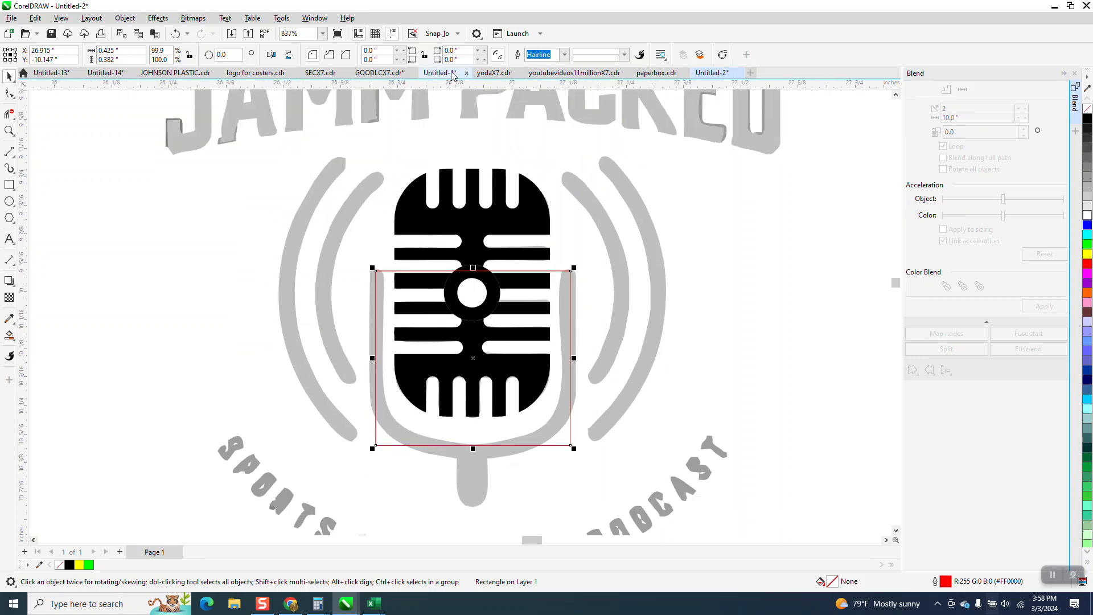
# Round the cradle rectangle's lower right corner to a 0.13 inch radius, independently of the other corners.
pyautogui.click(484, 59)
pyautogui.click(484, 60)
pyautogui.click(484, 59)
pyautogui.click(484, 60)
pyautogui.click(484, 59)
pyautogui.click(485, 59)
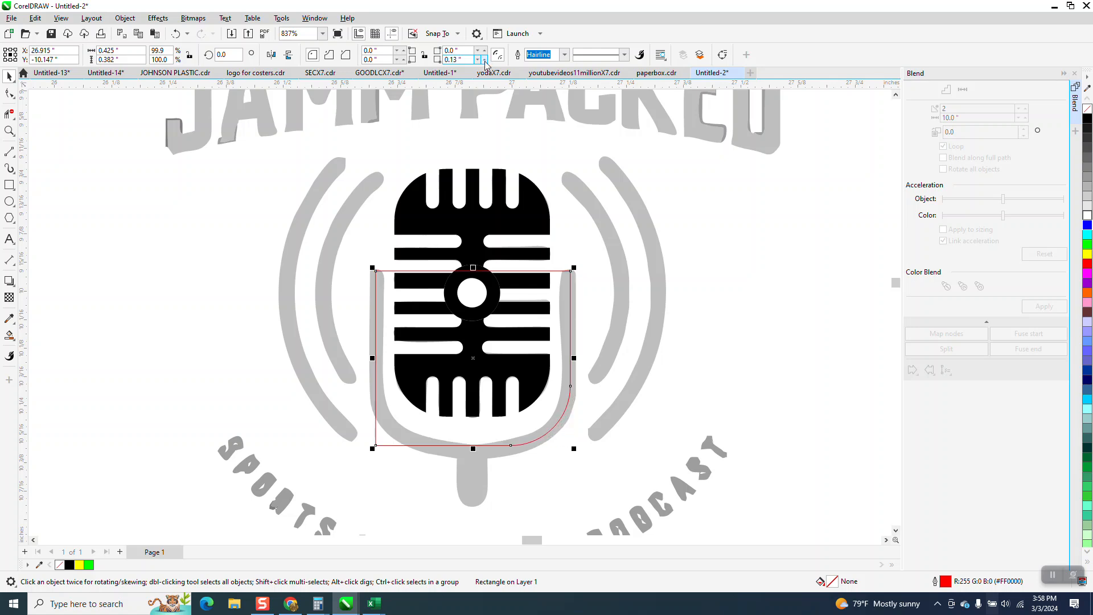
# Round the cradle rectangle's lower left corner to a 0.14 inch radius.
pyautogui.click(405, 61)
pyautogui.click(405, 61)
pyautogui.click(405, 61)
pyautogui.click(405, 61)
pyautogui.click(405, 61)
pyautogui.click(404, 61)
pyautogui.click(404, 61)
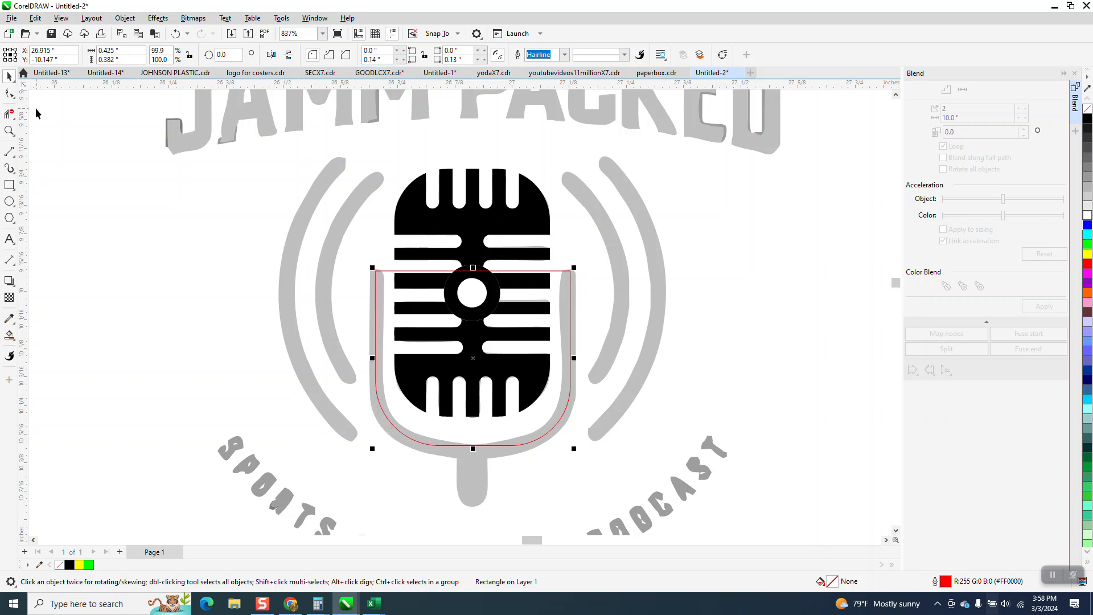
# Convert the rounded cradle rectangle to curves.
pyautogui.click(9, 130)
pyautogui.moveTo(347, 380); pyautogui.dragTo(598, 474)
pyautogui.click(9, 94)
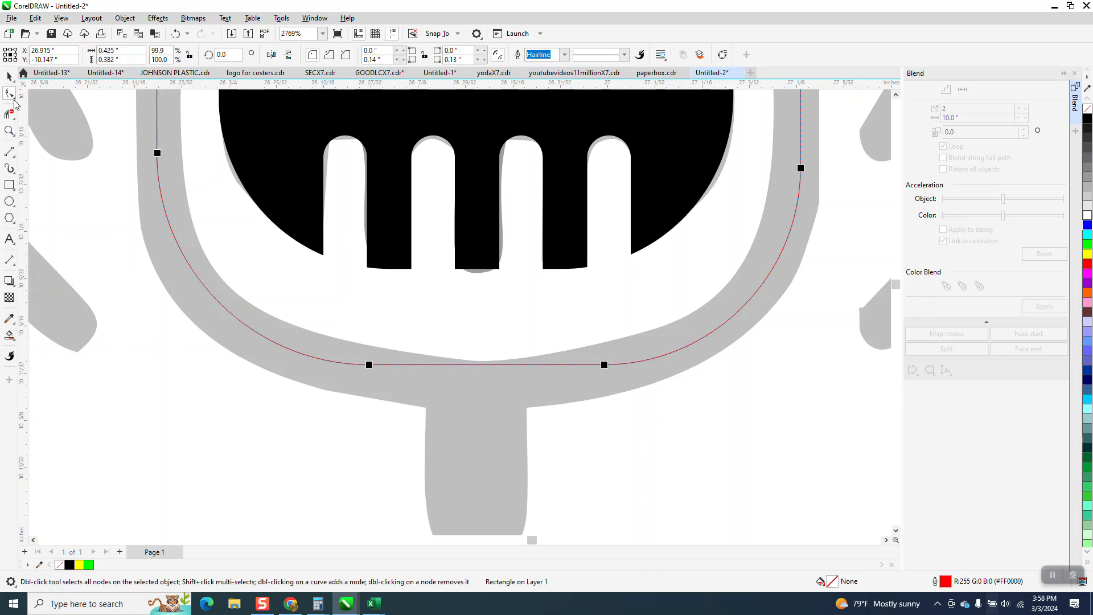
pyautogui.click(125, 18)
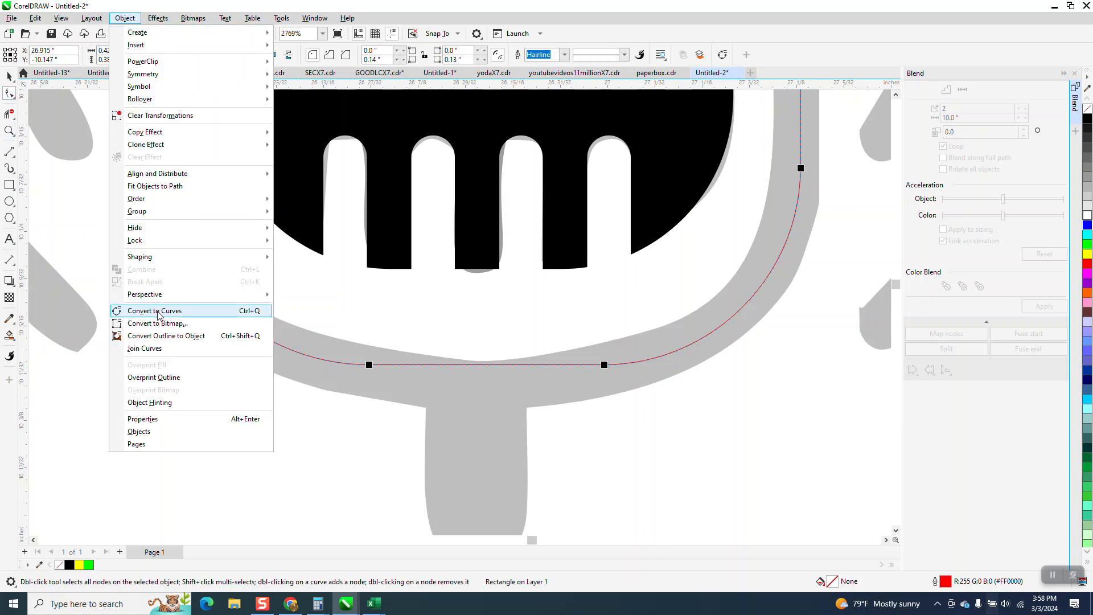
pyautogui.click(153, 310)
# Select the four lower nodes of the cradle curve and shift them slightly down to follow the grey trace.
pyautogui.scroll(-2, 161, 238)
pyautogui.moveTo(140, 183); pyautogui.dragTo(466, 320)
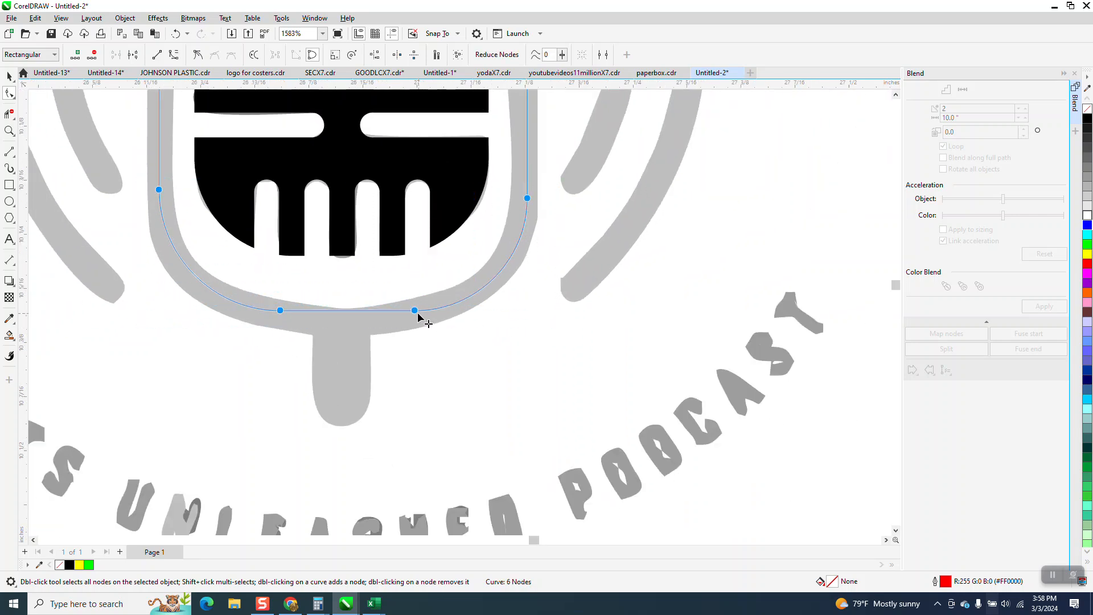
pyautogui.moveTo(415, 313); pyautogui.dragTo(415, 319)
pyautogui.scroll(-2, 435, 346)
pyautogui.scroll(-1, 433, 344)
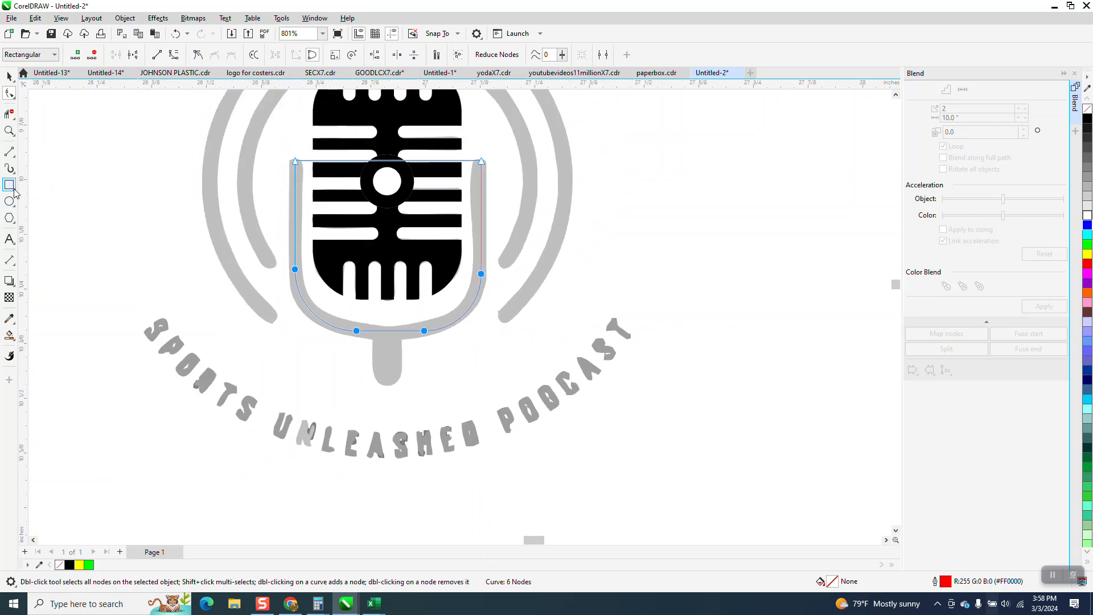
# Draw a vertical 2-point line about 0.126 inches long from the cradle's bottom edge down the middle of the grey stem.
pyautogui.click(10, 153)
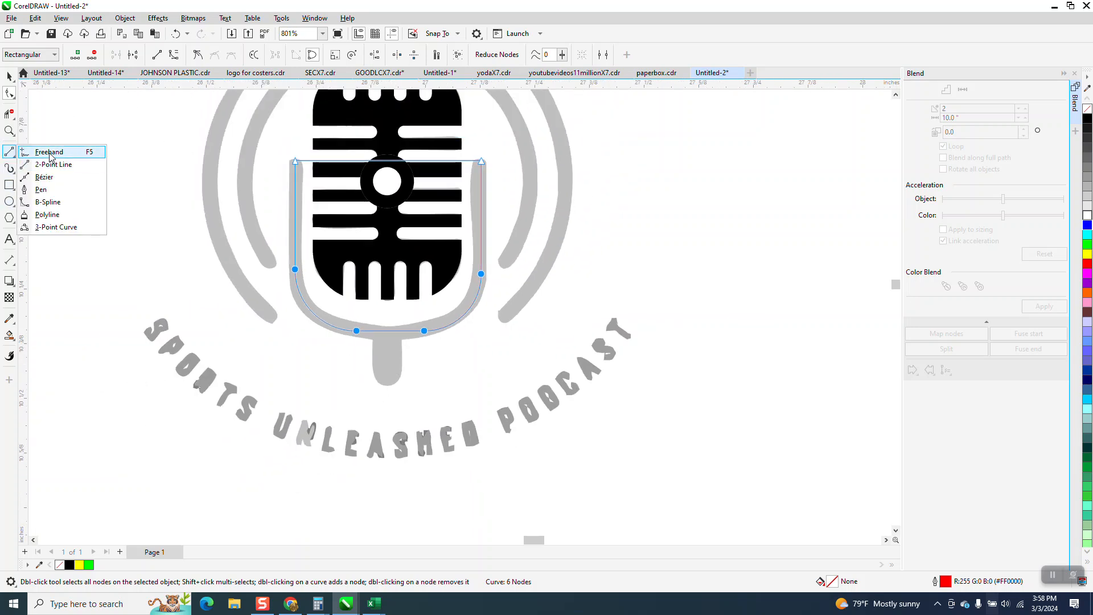
pyautogui.click(37, 164)
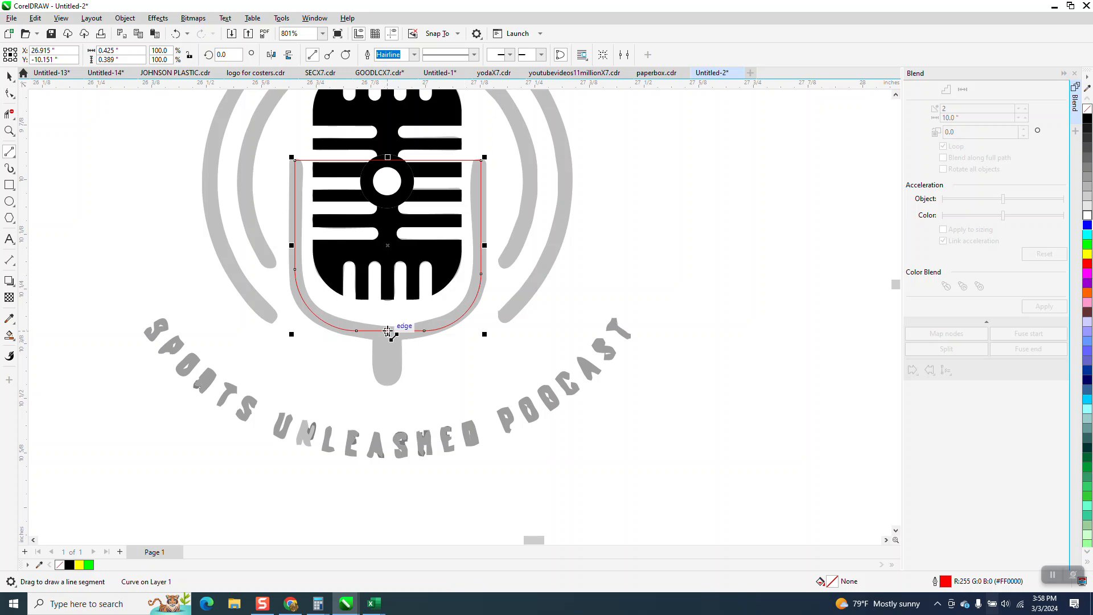
pyautogui.moveTo(389, 334); pyautogui.dragTo(389, 375)
pyautogui.press('Delete')
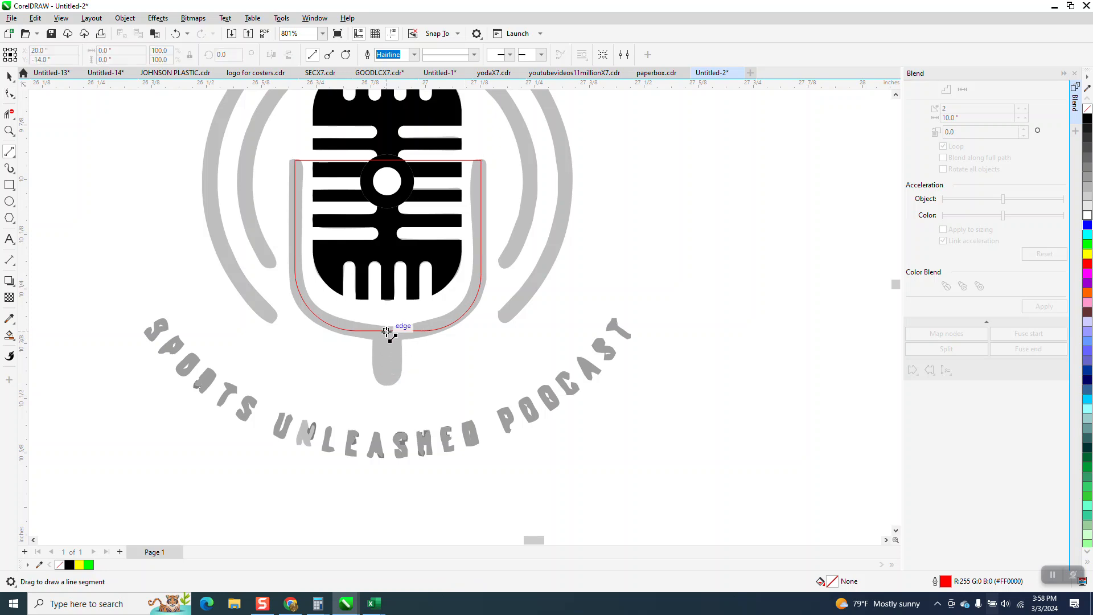
pyautogui.moveTo(387, 332); pyautogui.dragTo(419, 379)
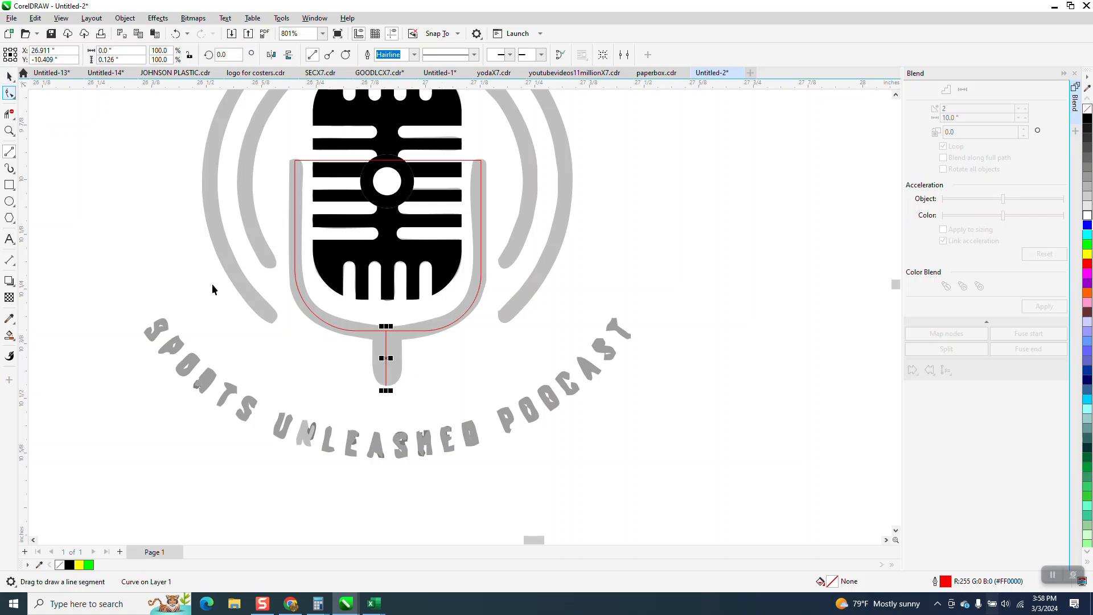
# Move the red cradle outline and the stem line 2 inches to the right, off the grey trace.
pyautogui.scroll(-1, 216, 282)
pyautogui.press('space')
pyautogui.click(417, 249)
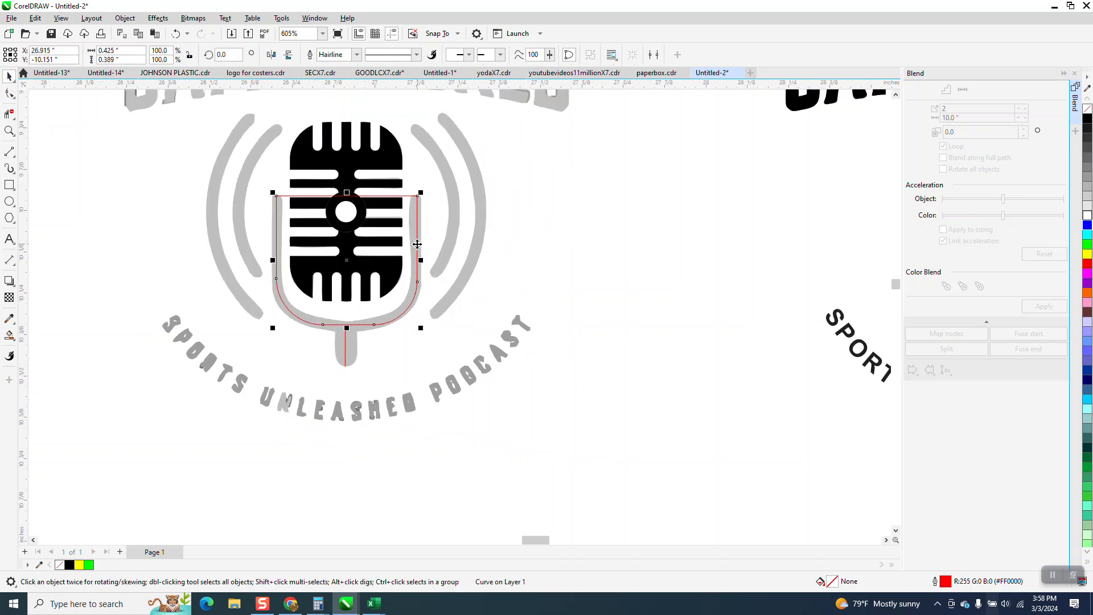
pyautogui.scroll(-2, 420, 284)
pyautogui.press('Right')
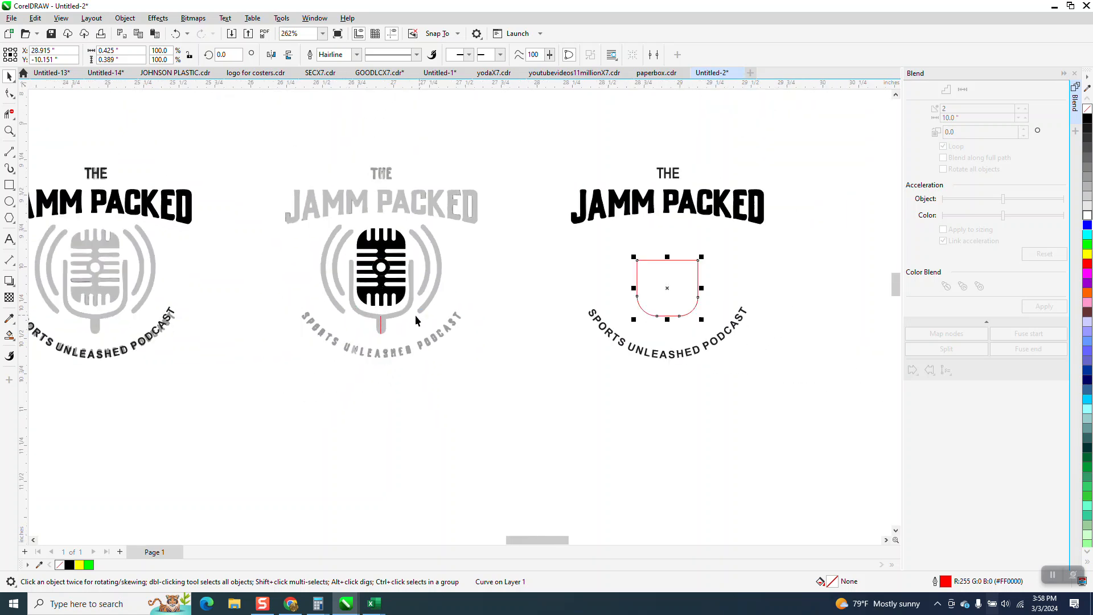
pyautogui.click(379, 325)
pyautogui.press('Right')
# Remove the straight top edge of the red cradle outline to leave an open U shape.
pyautogui.click(9, 131)
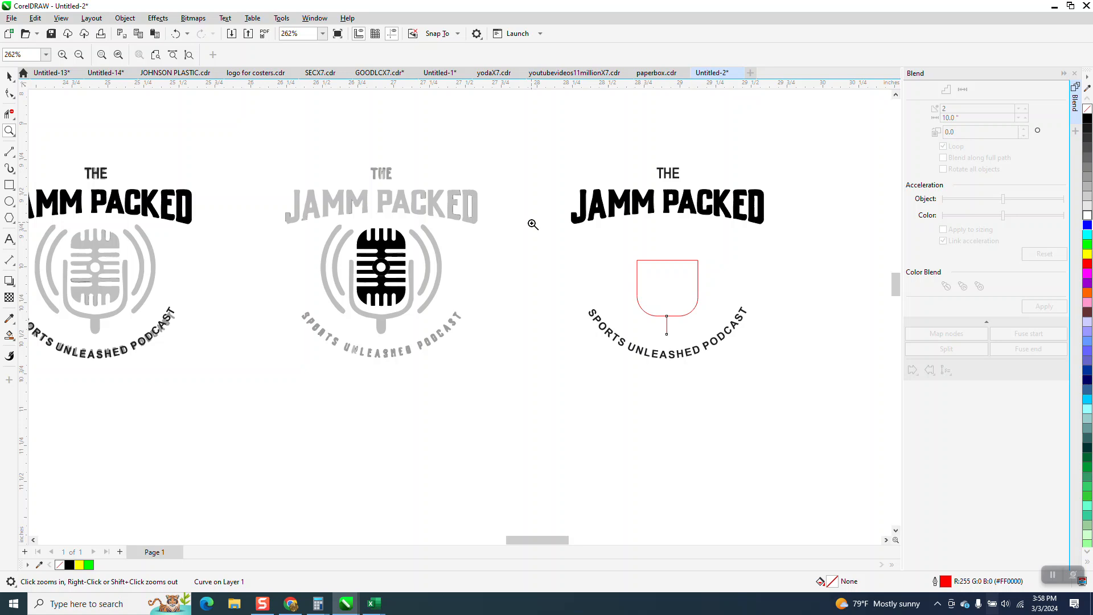
pyautogui.click(694, 310)
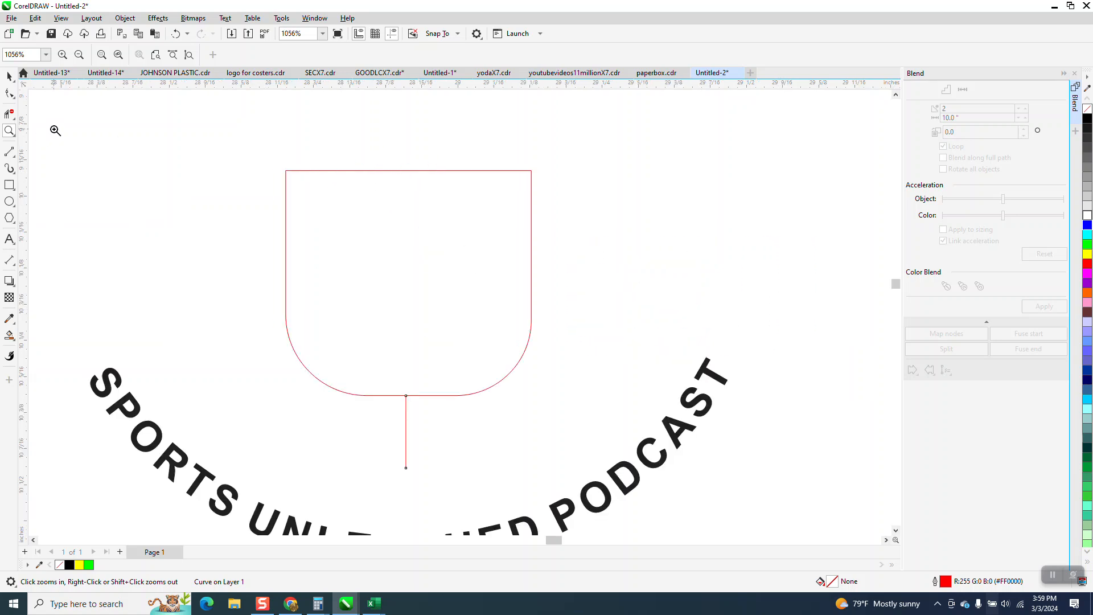
pyautogui.click(9, 76)
pyautogui.click(330, 171)
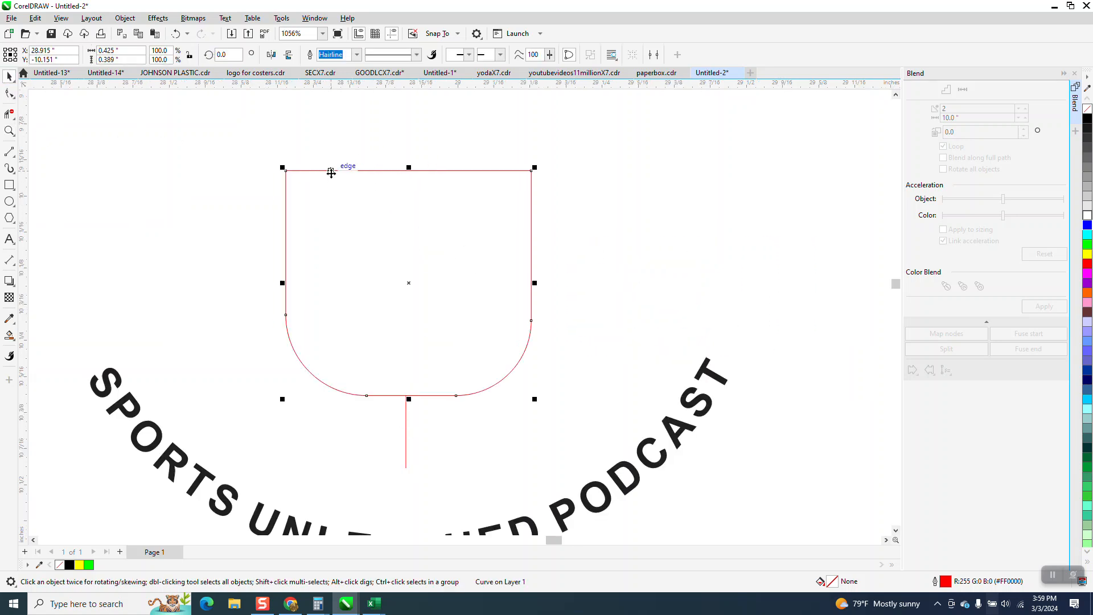
pyautogui.click(125, 18)
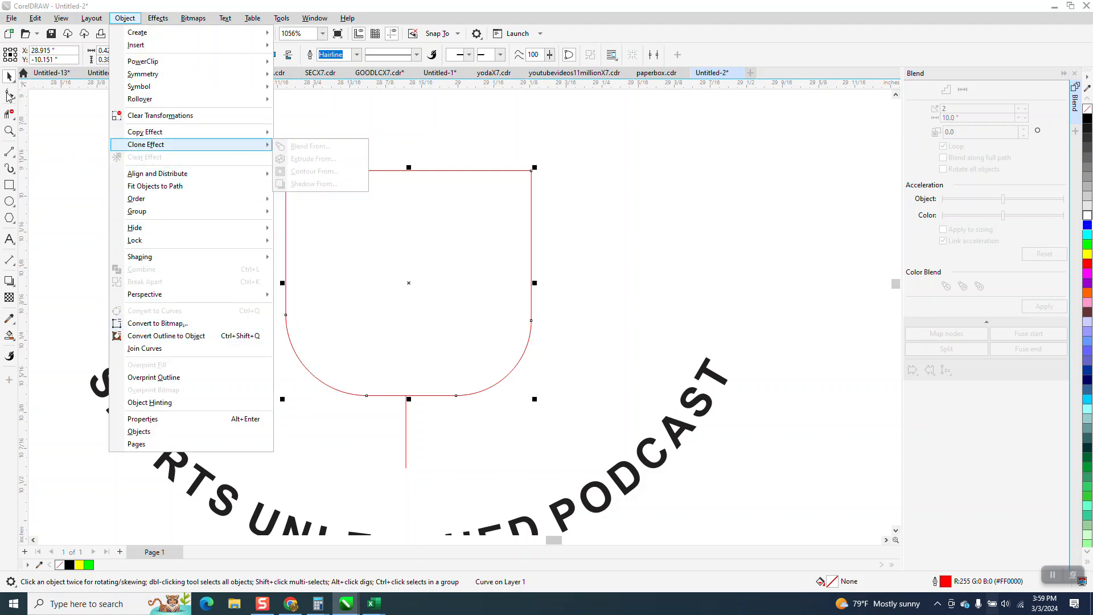
pyautogui.click(9, 93)
pyautogui.moveTo(555, 199); pyautogui.dragTo(555, 199)
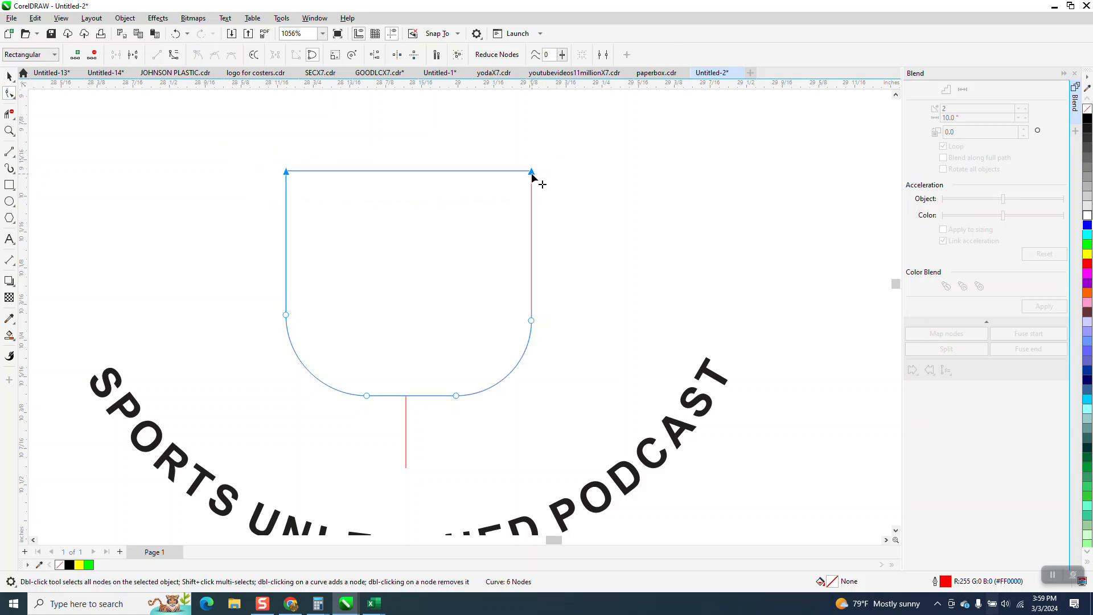
pyautogui.rightClick(531, 172)
pyautogui.click(550, 223)
pyautogui.click(9, 114)
pyautogui.moveTo(308, 135); pyautogui.dragTo(382, 206)
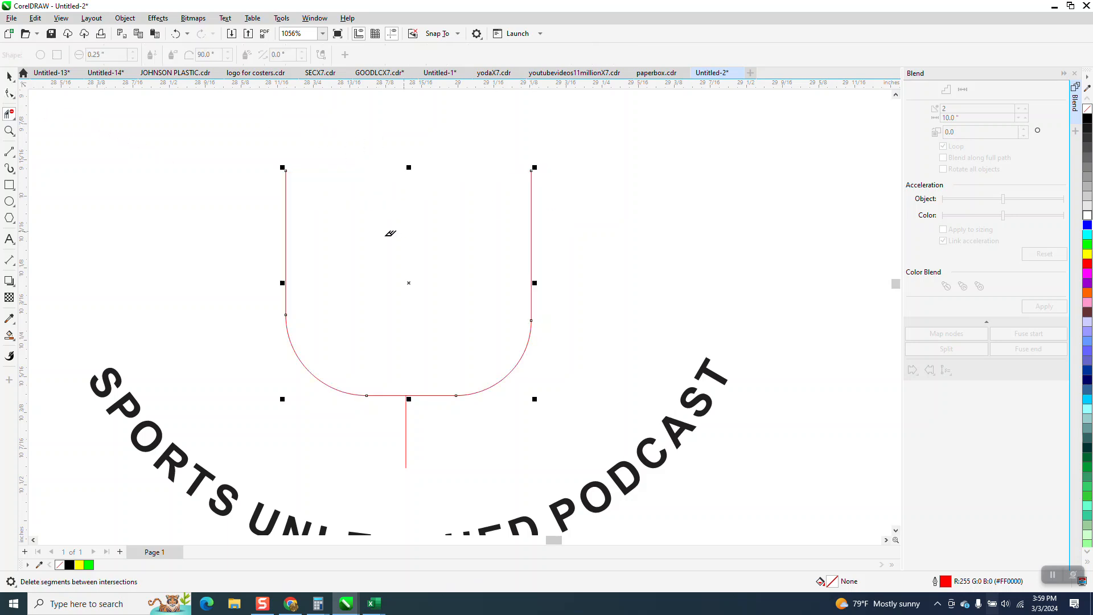
# Set the U-shaped cradle's outline width to 0.04 in and give it round line caps.
pyautogui.scroll(-1, 384, 238)
pyautogui.scroll(-1, 442, 259)
pyautogui.scroll(-2, 455, 265)
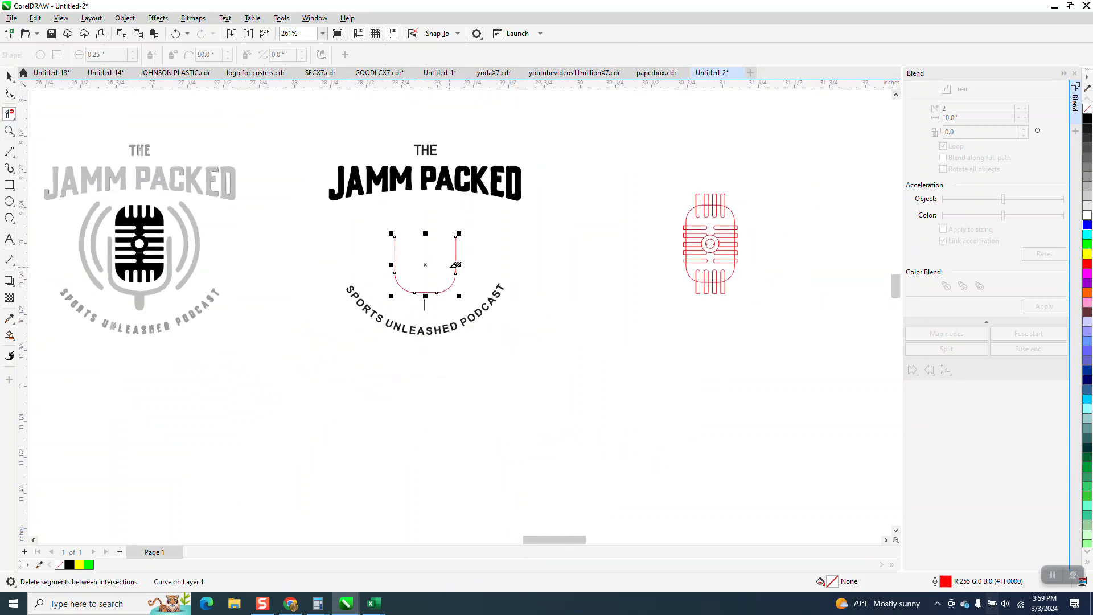
pyautogui.click(9, 76)
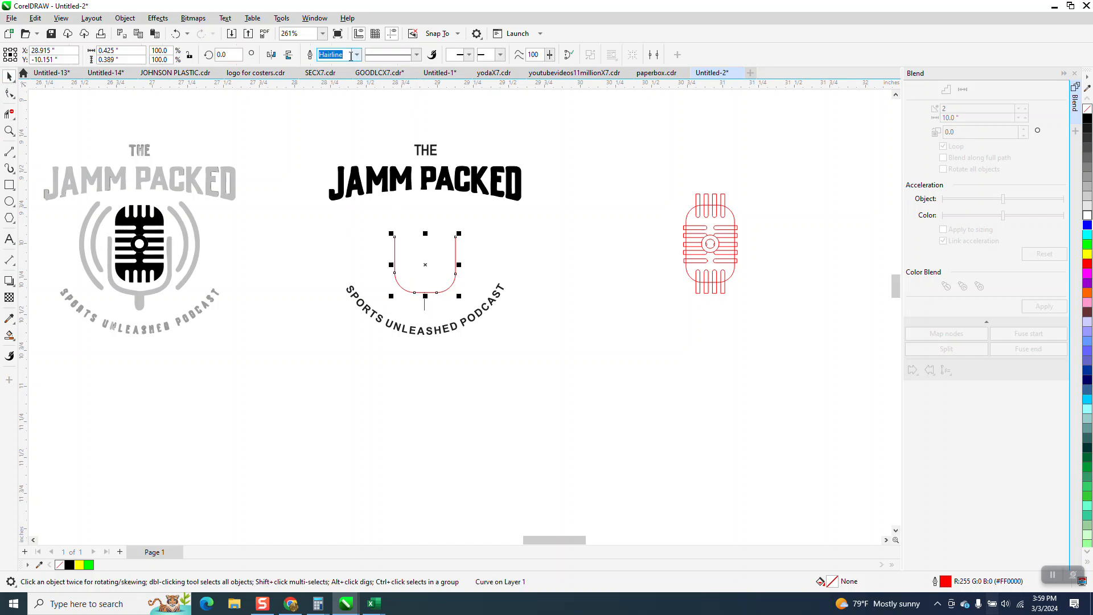
pyautogui.write('.04')
pyautogui.press('Return')
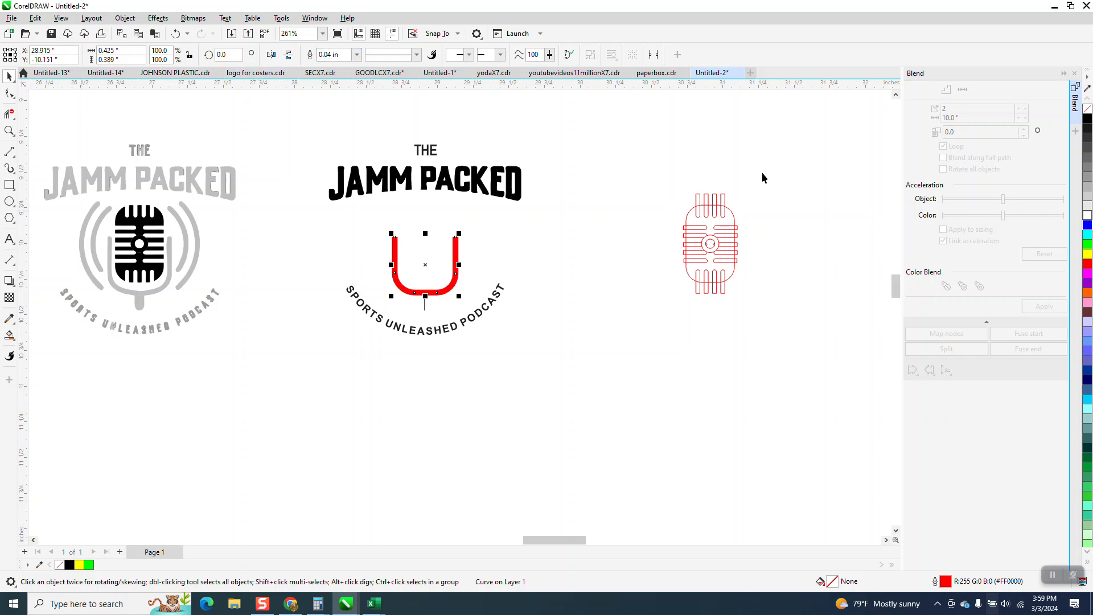
pyautogui.press('F12')
pyautogui.click(458, 314)
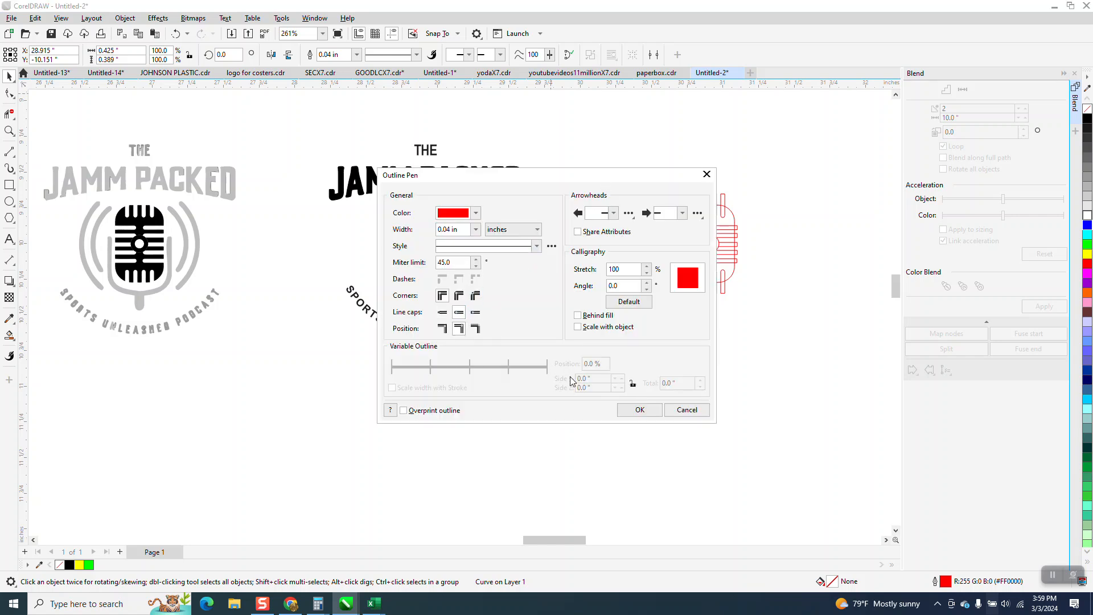
pyautogui.click(637, 409)
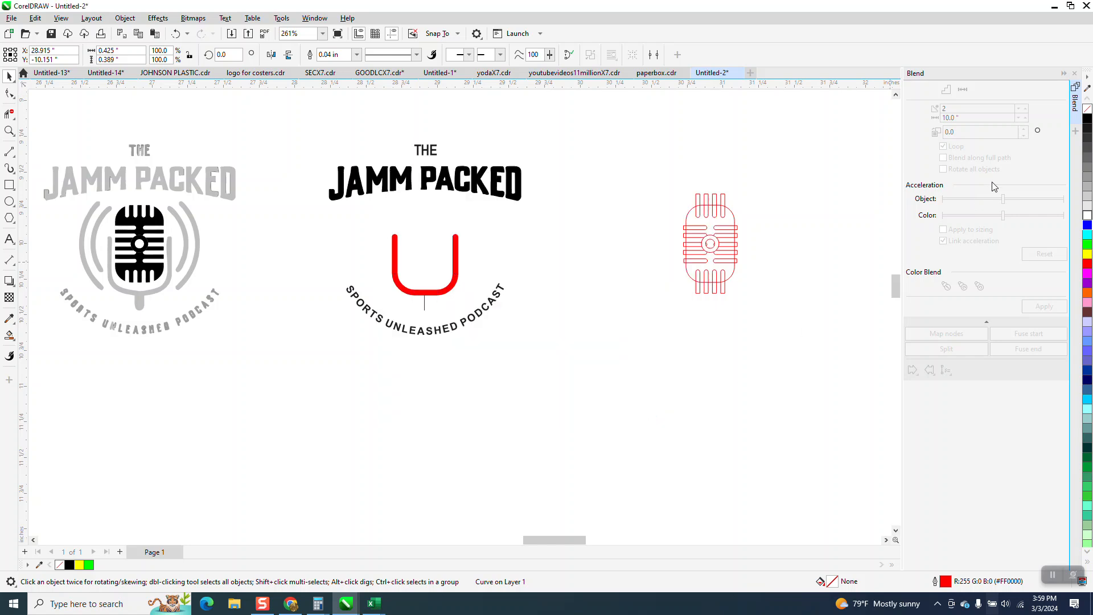
# Colour the cradle's fill and outline black and make its outline scale with the object.
pyautogui.click(1087, 120)
pyautogui.rightClick(1088, 119)
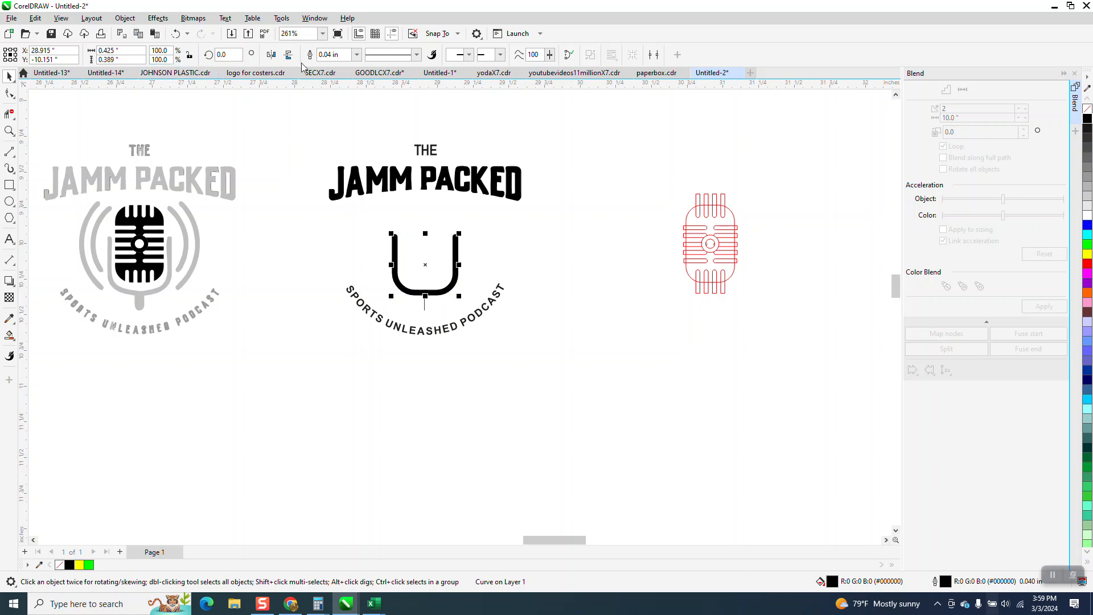
pyautogui.press('F12')
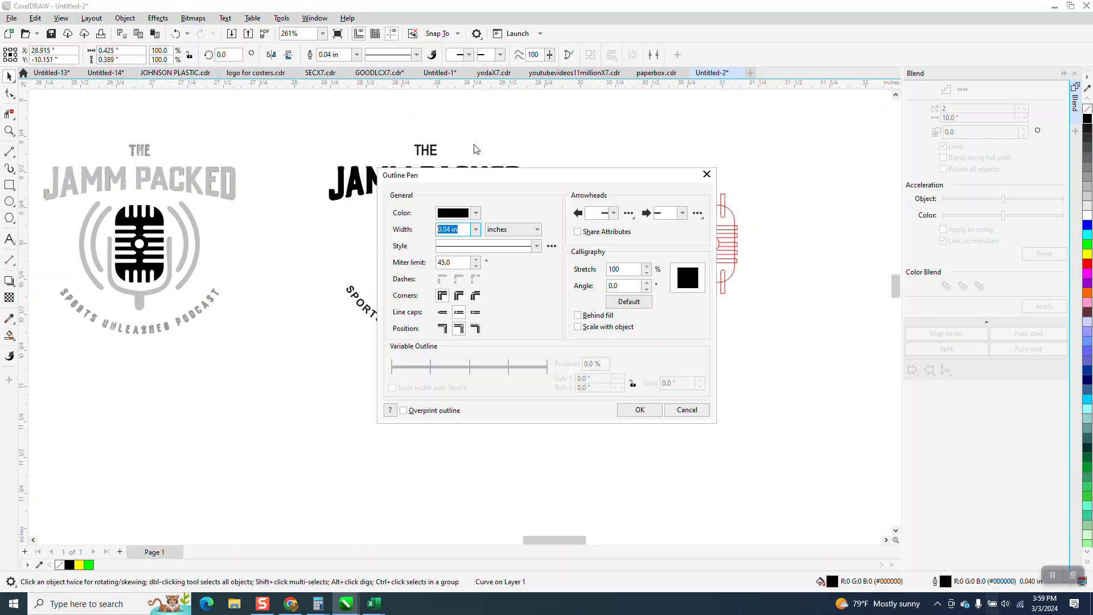
pyautogui.click(578, 327)
pyautogui.click(639, 408)
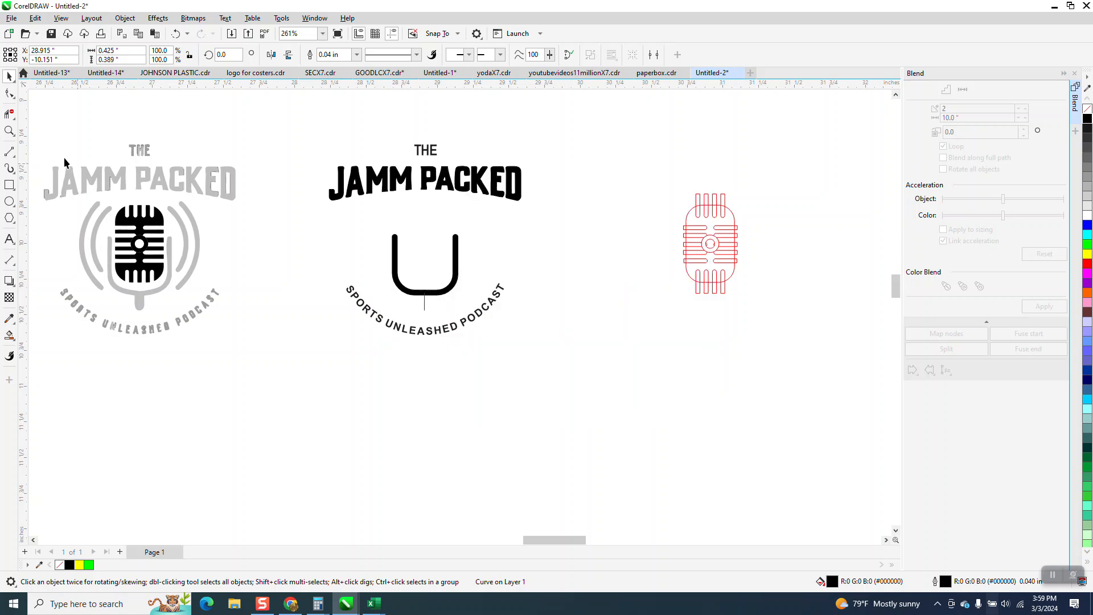
# Set the outline width of the red stem line below the cradle to 0.063 in.
pyautogui.press('z')
pyautogui.moveTo(402, 279); pyautogui.dragTo(513, 340)
pyautogui.press('space')
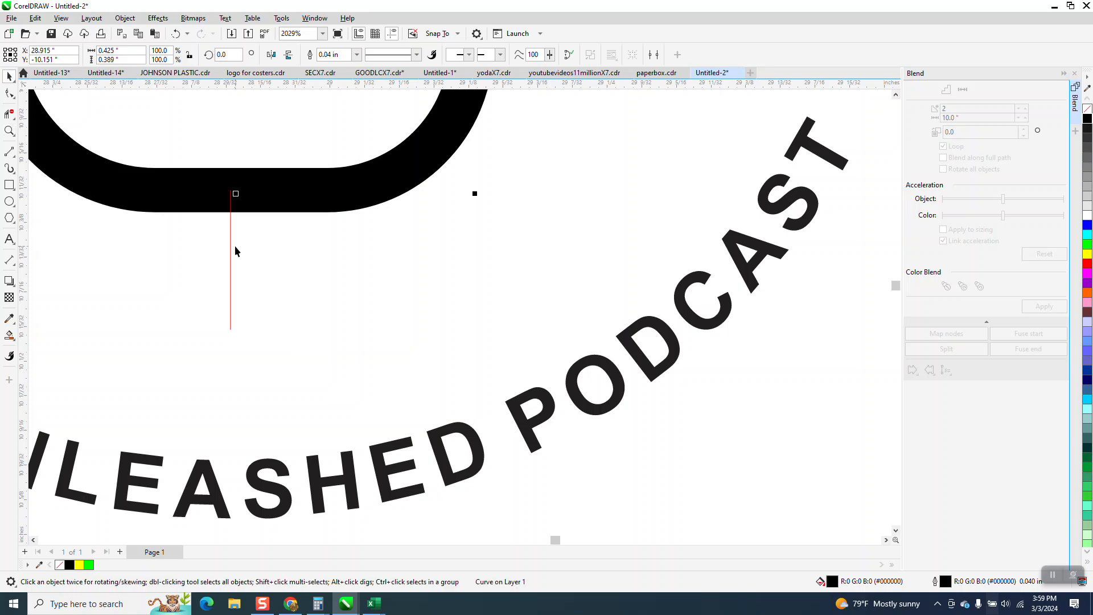
pyautogui.click(230, 241)
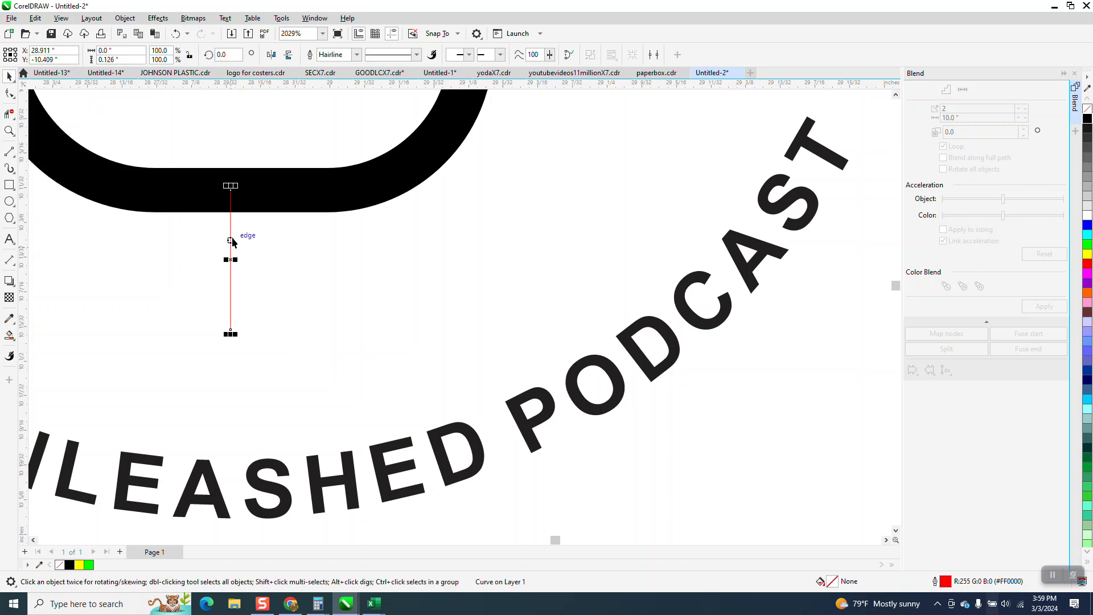
pyautogui.click(356, 54)
pyautogui.click(330, 135)
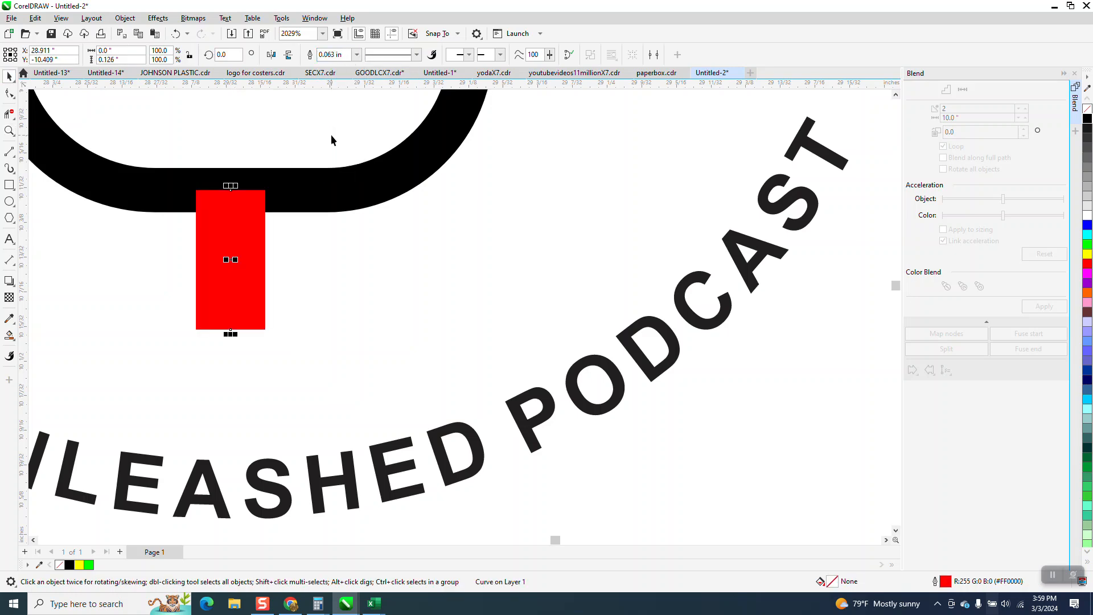
# Colour the stem line black, give it round line caps and make its outline scale with the object.
pyautogui.scroll(-2, 339, 149)
pyautogui.scroll(-5, 395, 217)
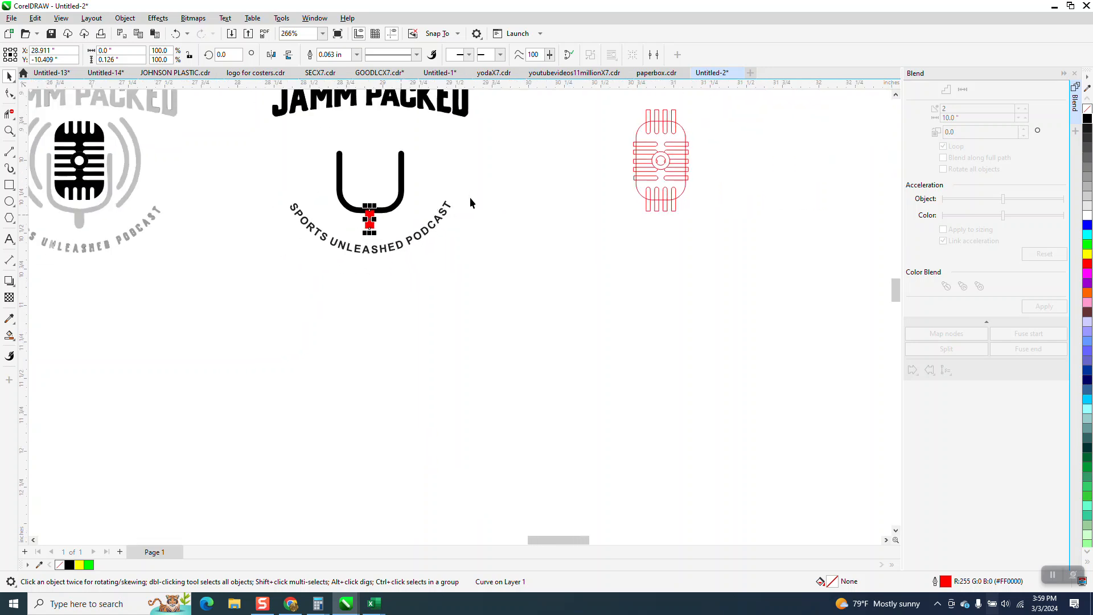
pyautogui.click(1088, 119)
pyautogui.rightClick(1087, 120)
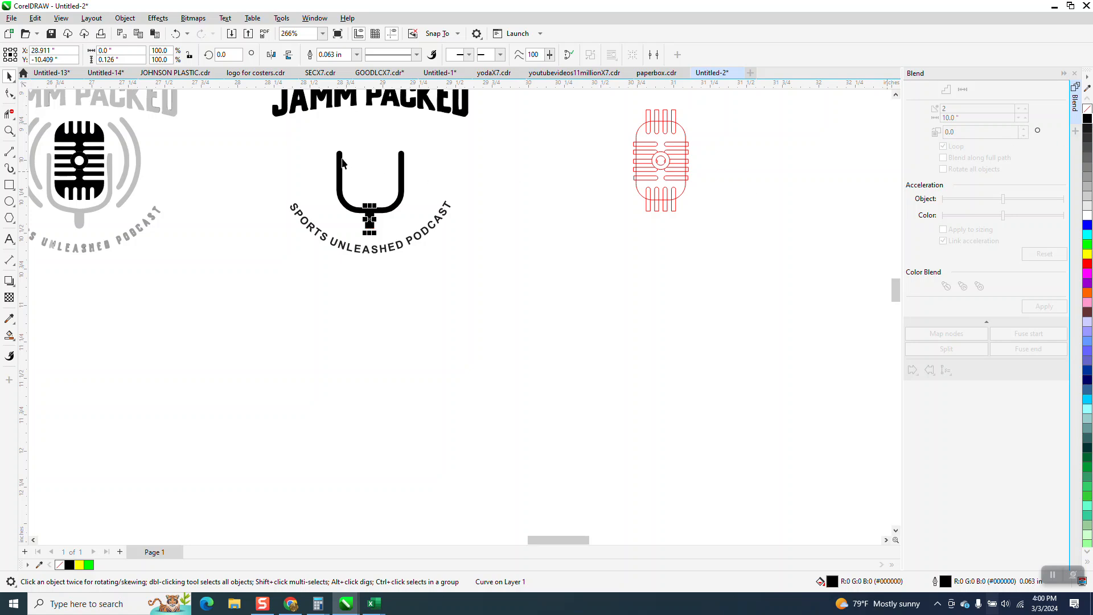
pyautogui.press('F12')
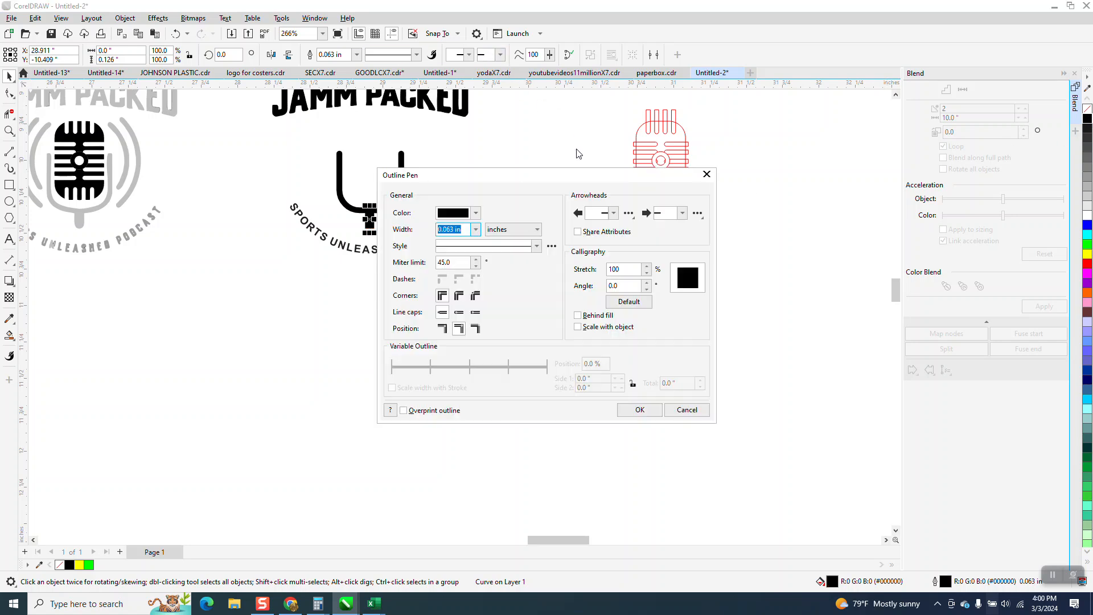
pyautogui.click(459, 312)
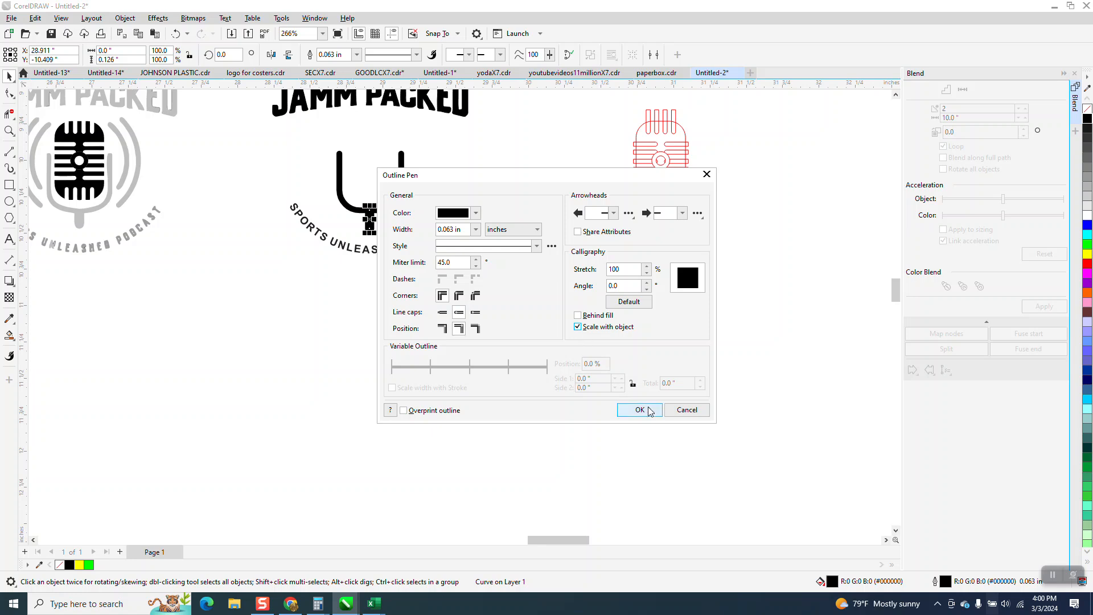
pyautogui.click(639, 410)
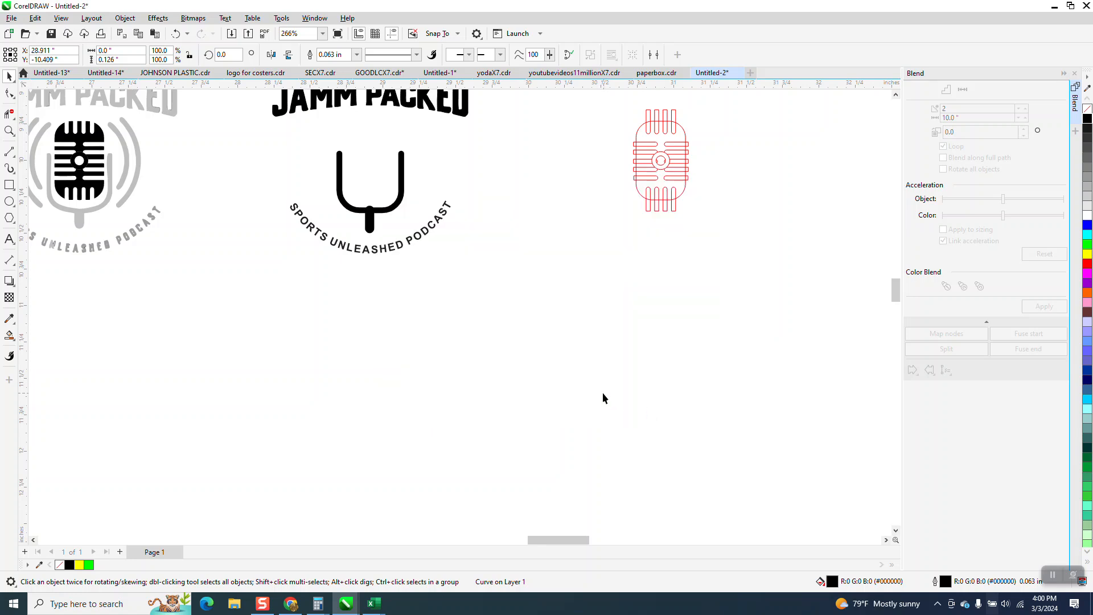
# Convert the stem line's outline to an object.
pyautogui.click(9, 131)
pyautogui.moveTo(273, 192); pyautogui.dragTo(496, 280)
pyautogui.click(9, 76)
pyautogui.click(351, 245)
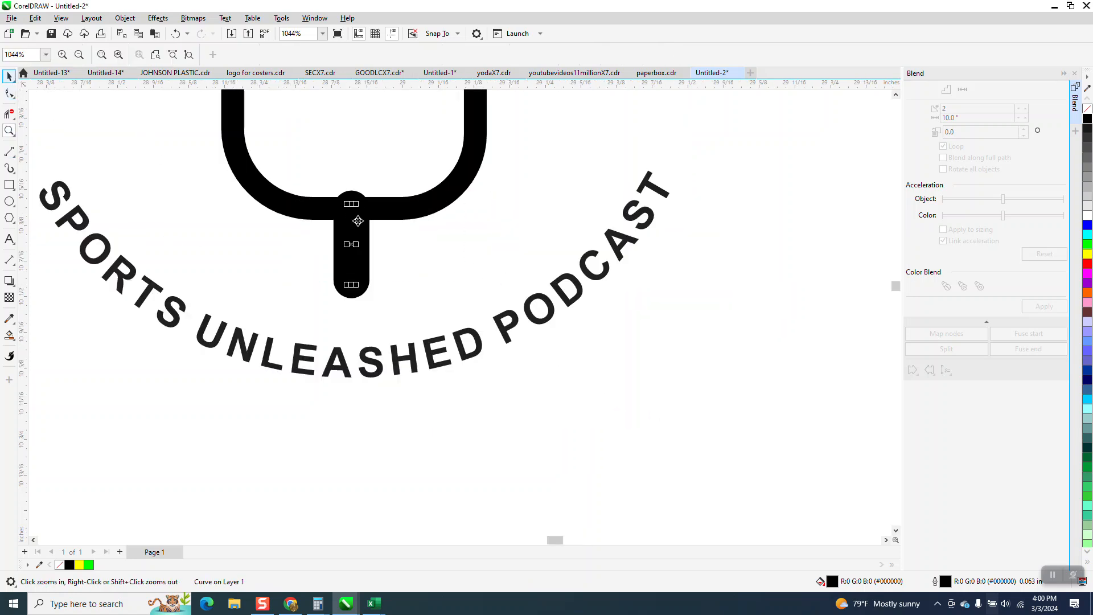
pyautogui.click(123, 19)
pyautogui.click(170, 334)
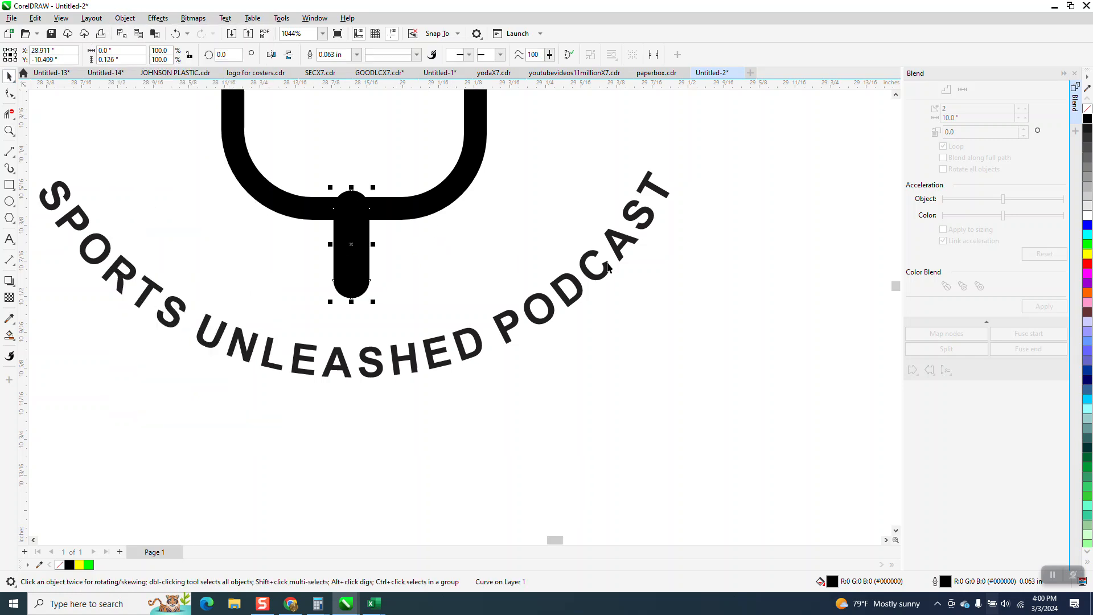
# Reduce the stem to an unfilled black hairline shape and Smart Fill its part below the cradle with black.
pyautogui.click(1087, 108)
pyautogui.rightClick(1087, 118)
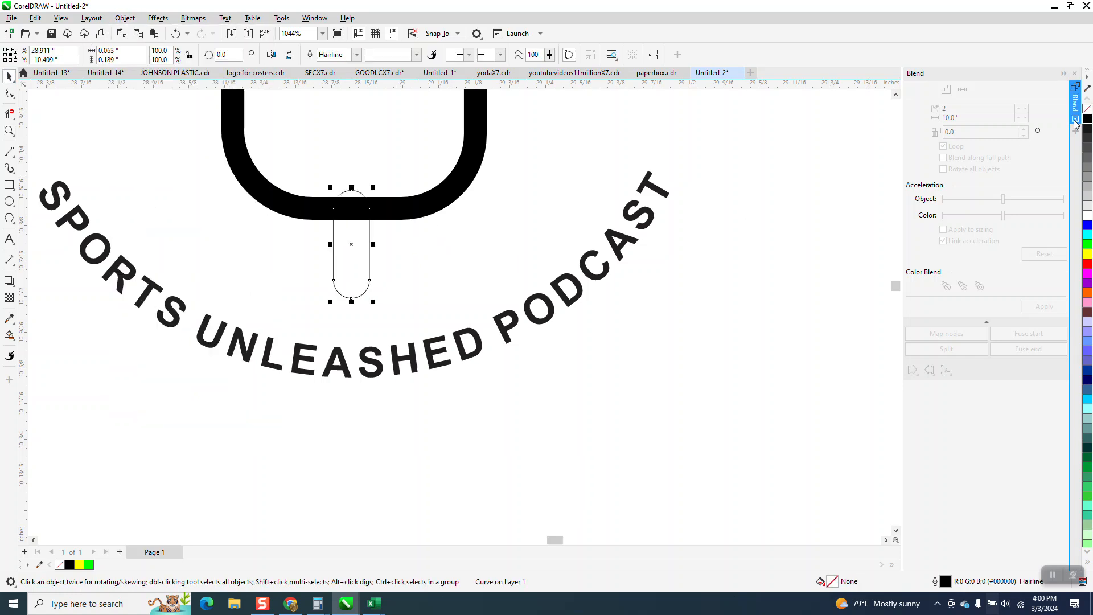
pyautogui.click(8, 335)
pyautogui.click(347, 265)
pyautogui.scroll(-6, 409, 273)
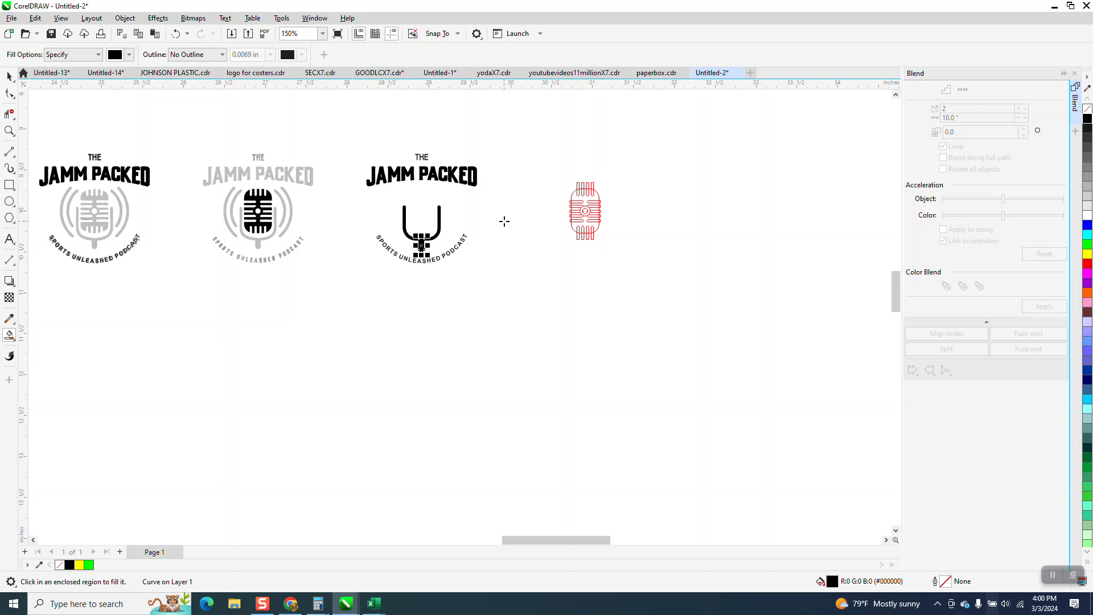
# Move the Smart Filled stem and the black cradle 2 inches to the left onto the grey trace.
pyautogui.press('Left')
pyautogui.click(8, 75)
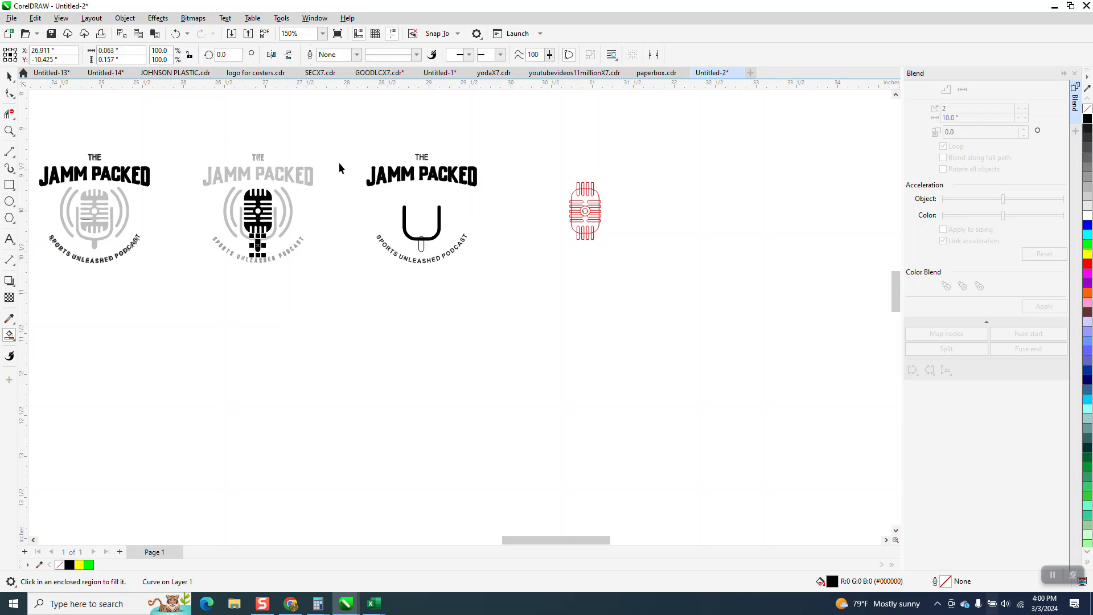
pyautogui.click(440, 215)
pyautogui.press('Left')
# Delete the leftover hairline stem shape above the SPORTS UNLEASHED PODCAST text.
pyautogui.click(9, 131)
pyautogui.moveTo(190, 188); pyautogui.dragTo(383, 296)
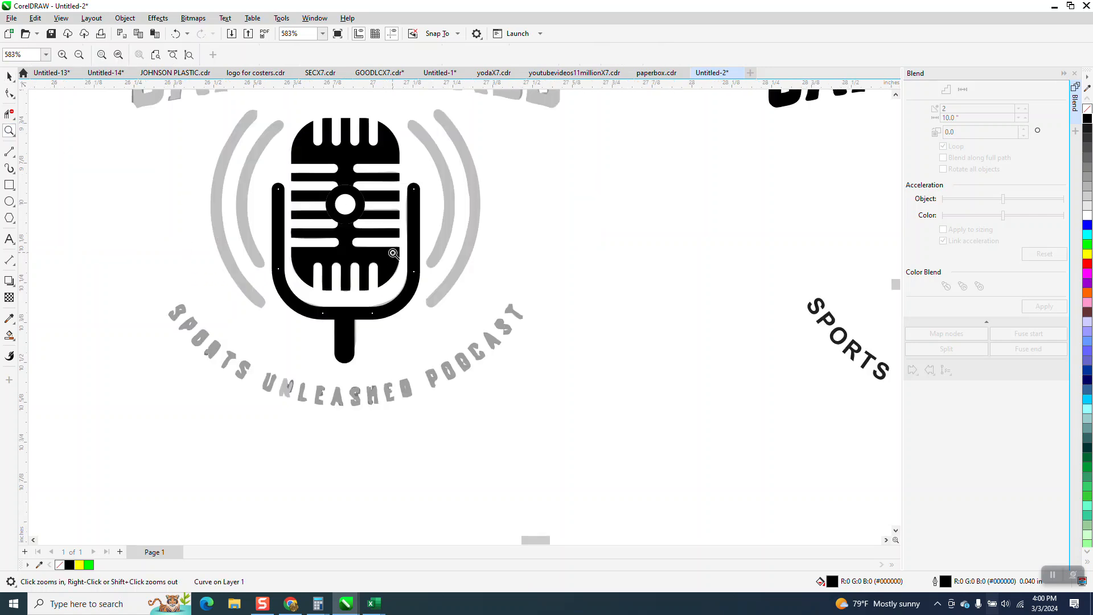
pyautogui.scroll(-1, 391, 262)
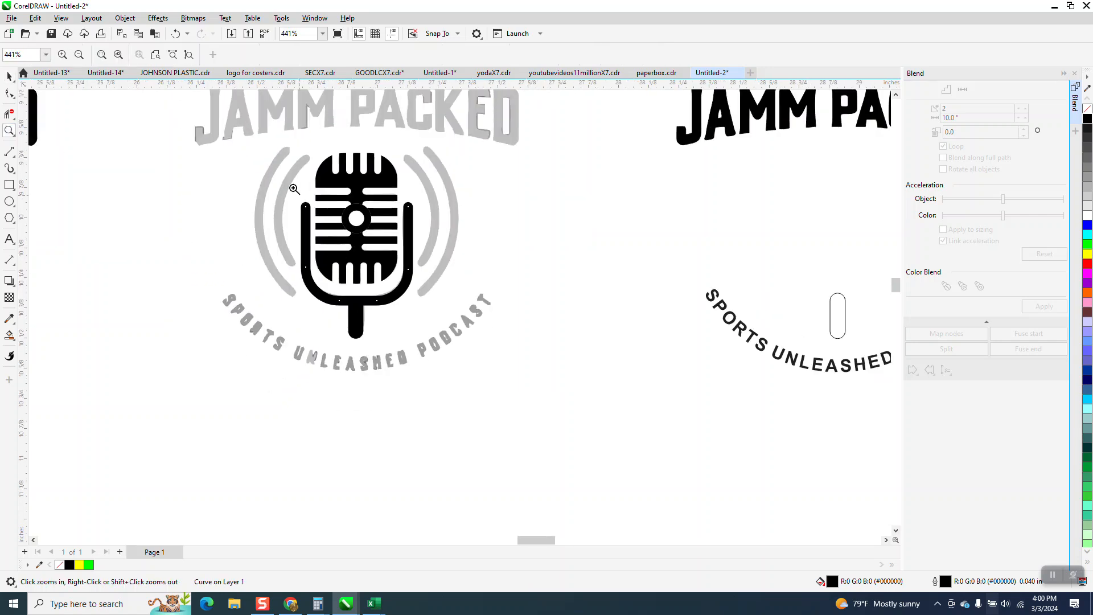
pyautogui.click(9, 76)
pyautogui.scroll(-1, 446, 222)
pyautogui.click(793, 303)
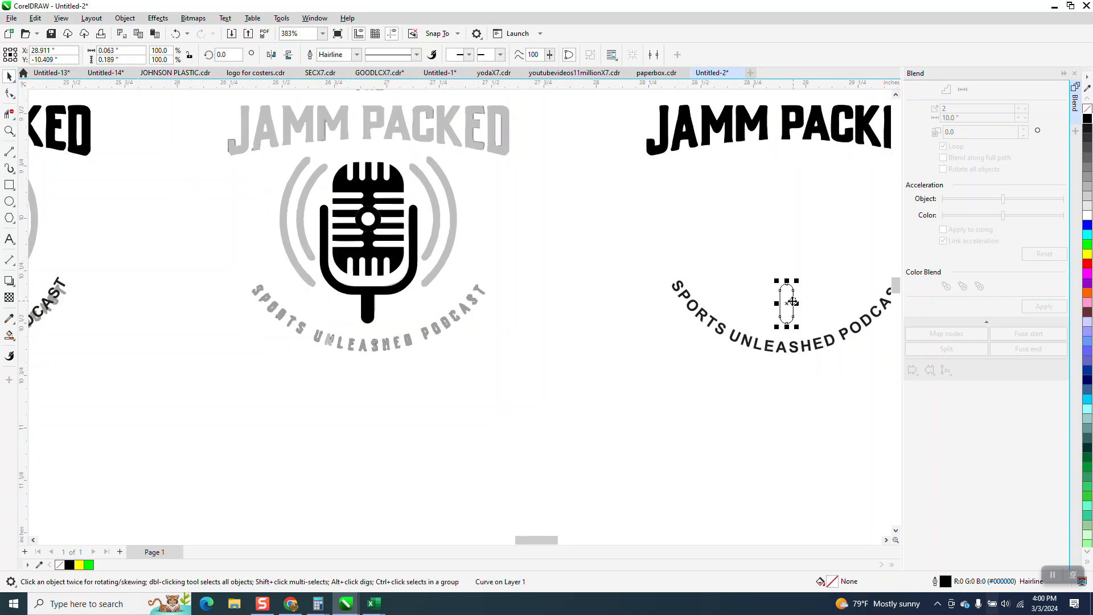
pyautogui.press('Delete')
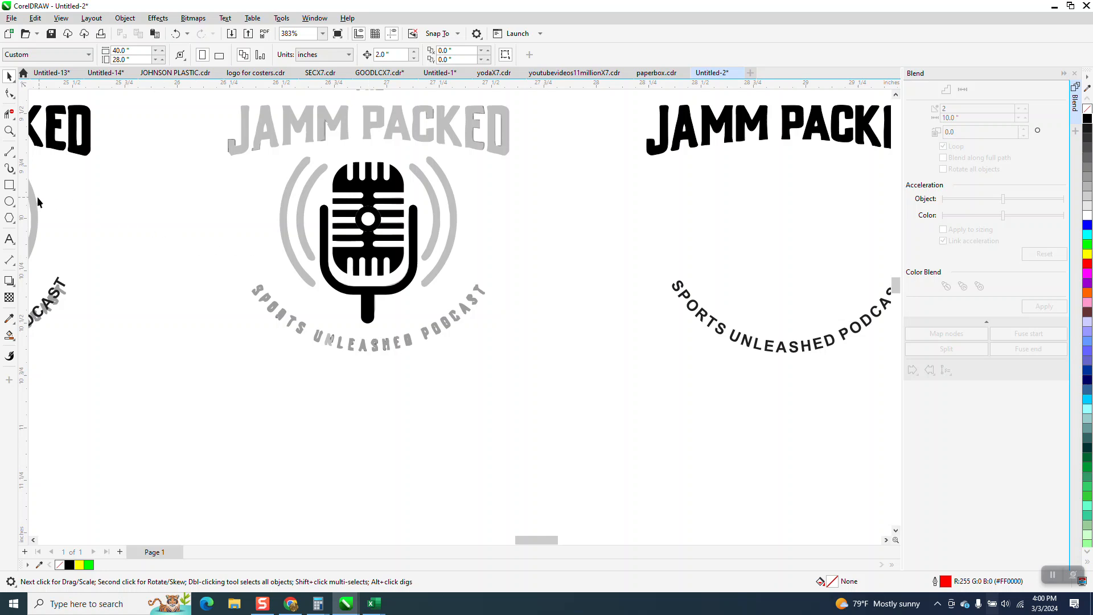
# Draw a circle about 0.645 in wide from the microphone's centre along the inner grey arcs, with a copy enlarged to about 0.805 in for the outer arcs.
pyautogui.click(9, 200)
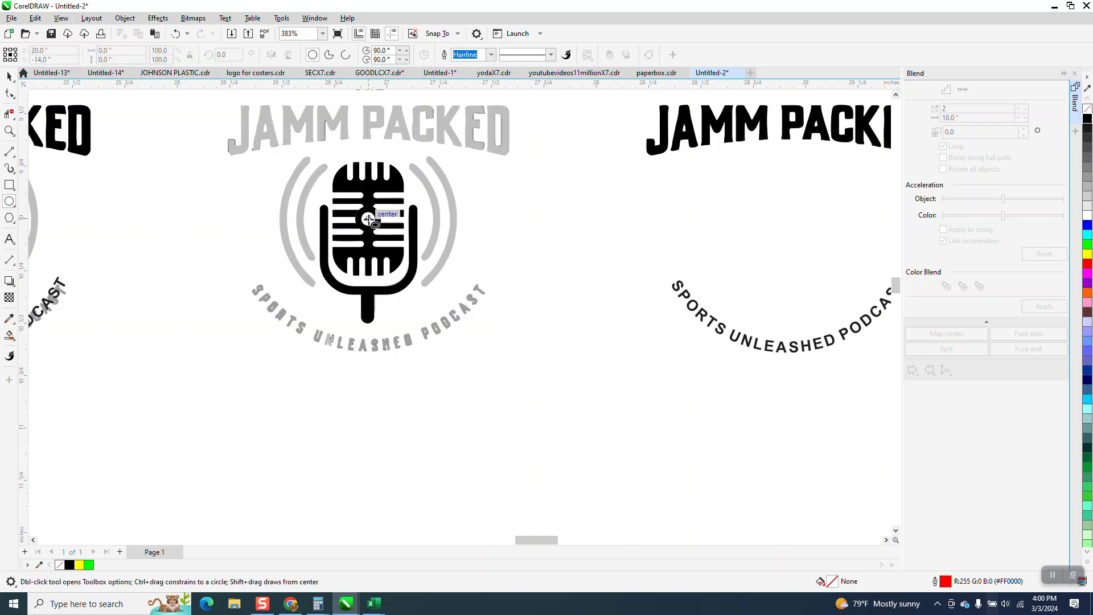
pyautogui.moveTo(368, 219); pyautogui.dragTo(323, 288)
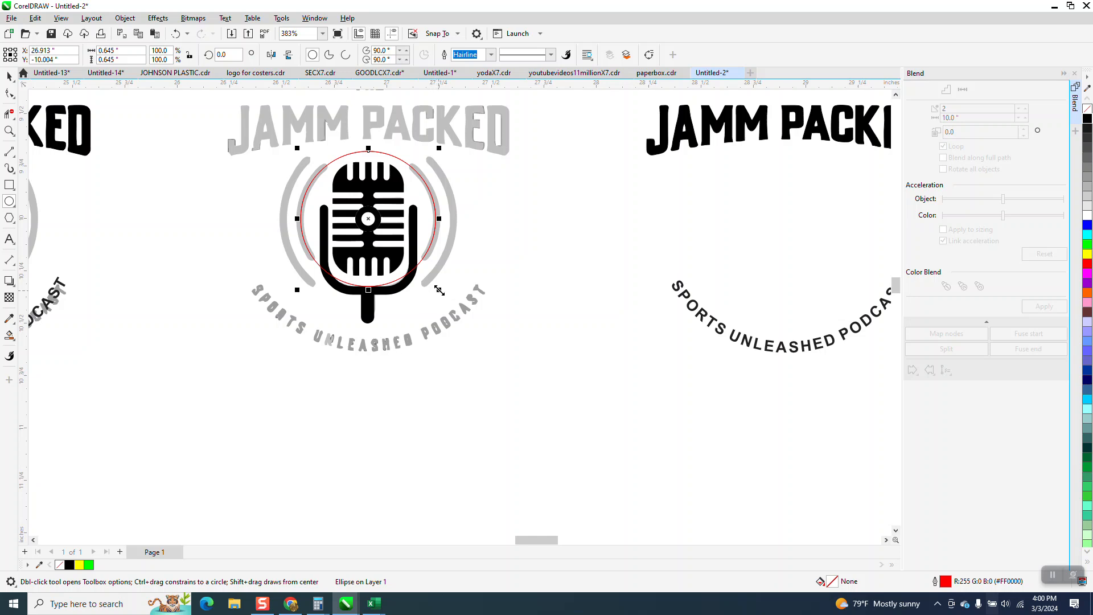
pyautogui.moveTo(439, 291); pyautogui.dragTo(463, 304)
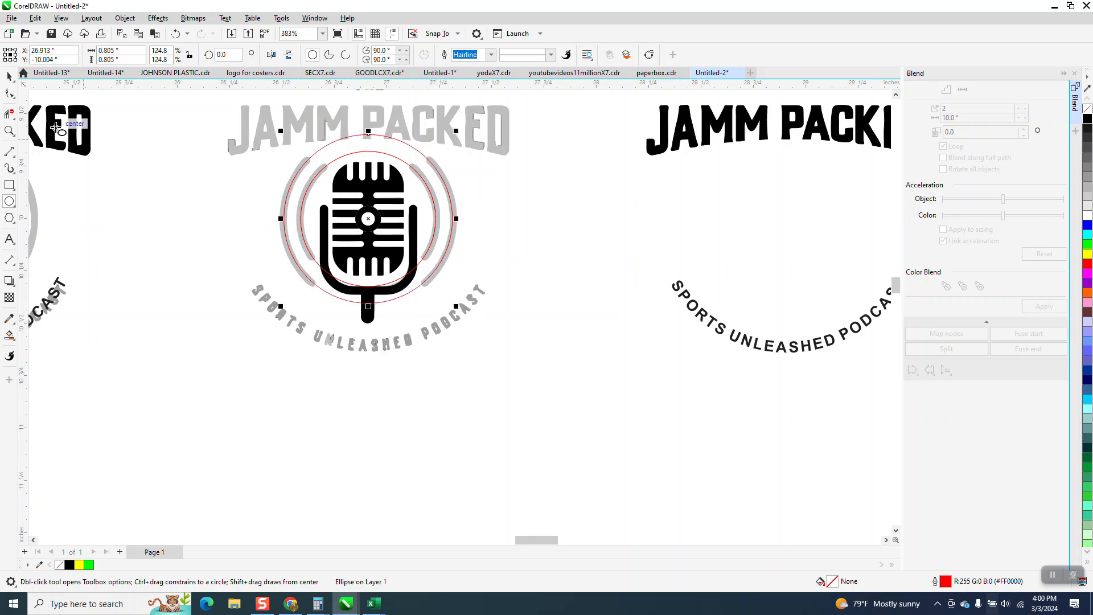
pyautogui.click(14, 132)
pyautogui.moveTo(292, 168); pyautogui.dragTo(524, 207)
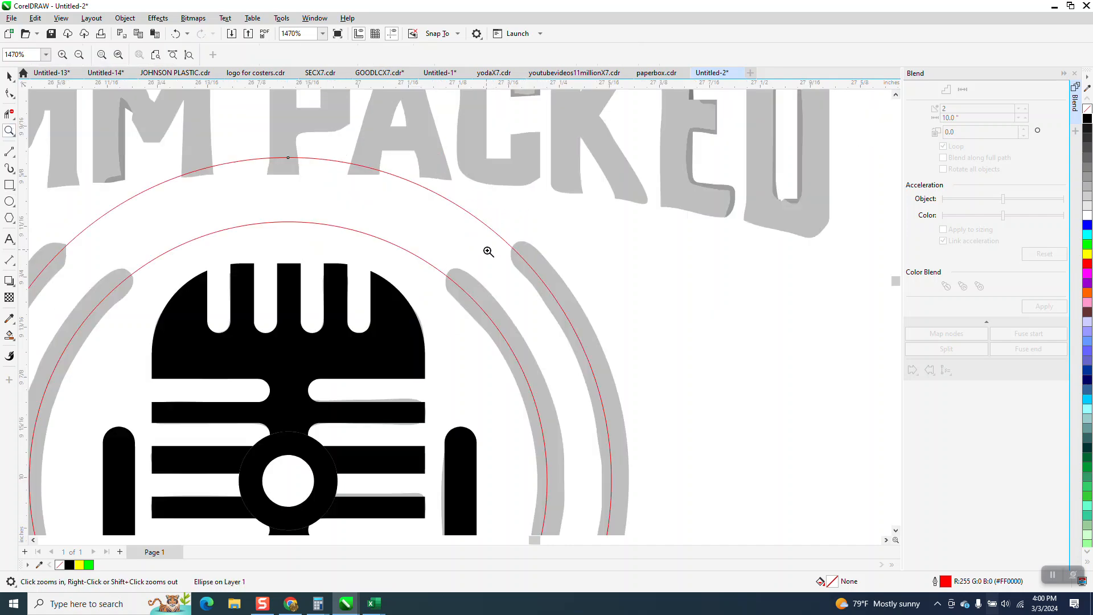
# Draw short two-point lines across both circles to mark the upper and lower ends of the grey arcs.
pyautogui.scroll(-1, 552, 298)
pyautogui.scroll(-1, 546, 295)
pyautogui.scroll(-1, 520, 302)
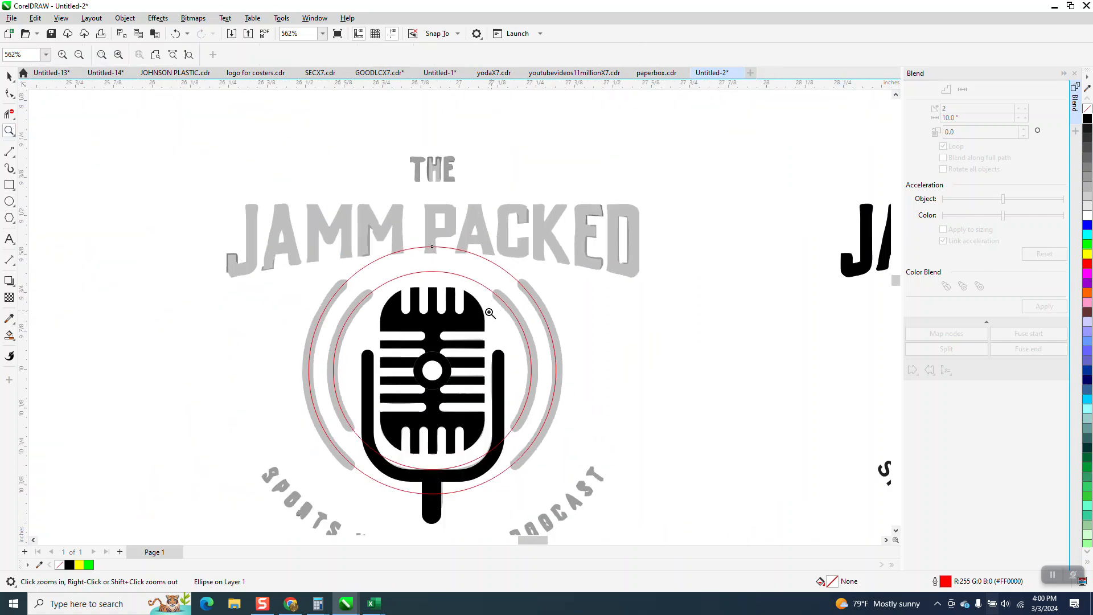
pyautogui.scroll(-1, 485, 312)
pyautogui.click(9, 77)
pyautogui.scroll(-1, 240, 259)
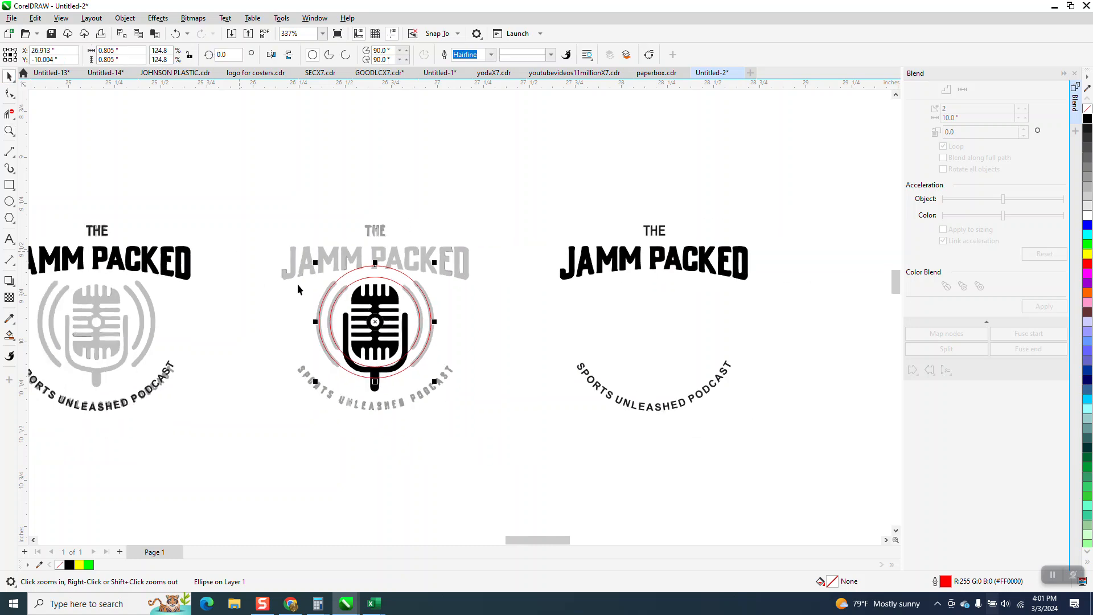
pyautogui.click(9, 131)
pyautogui.moveTo(300, 262); pyautogui.dragTo(537, 390)
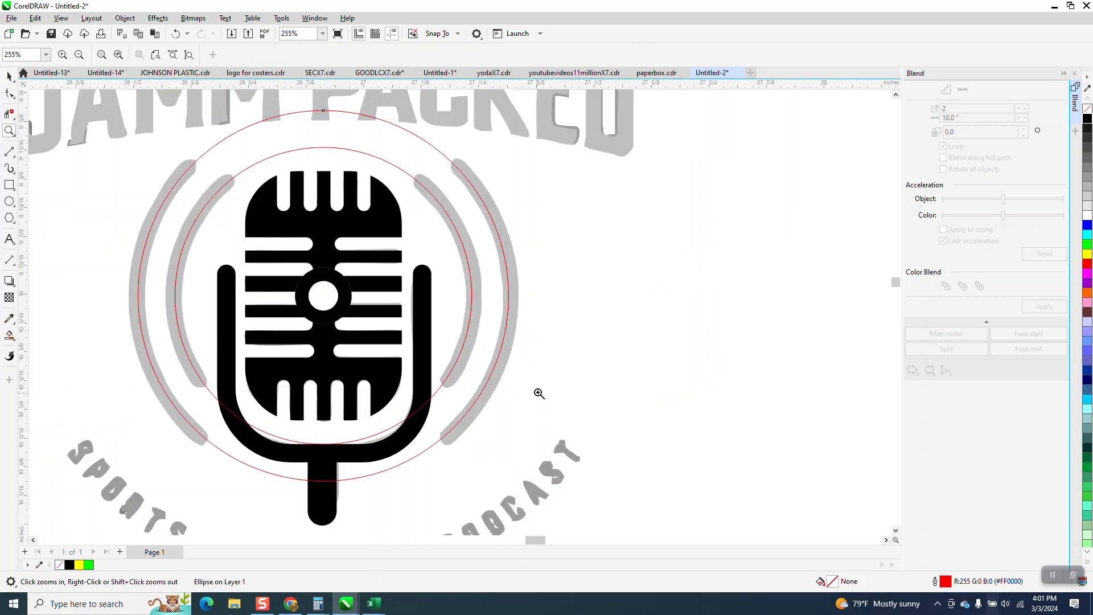
pyautogui.click(14, 155)
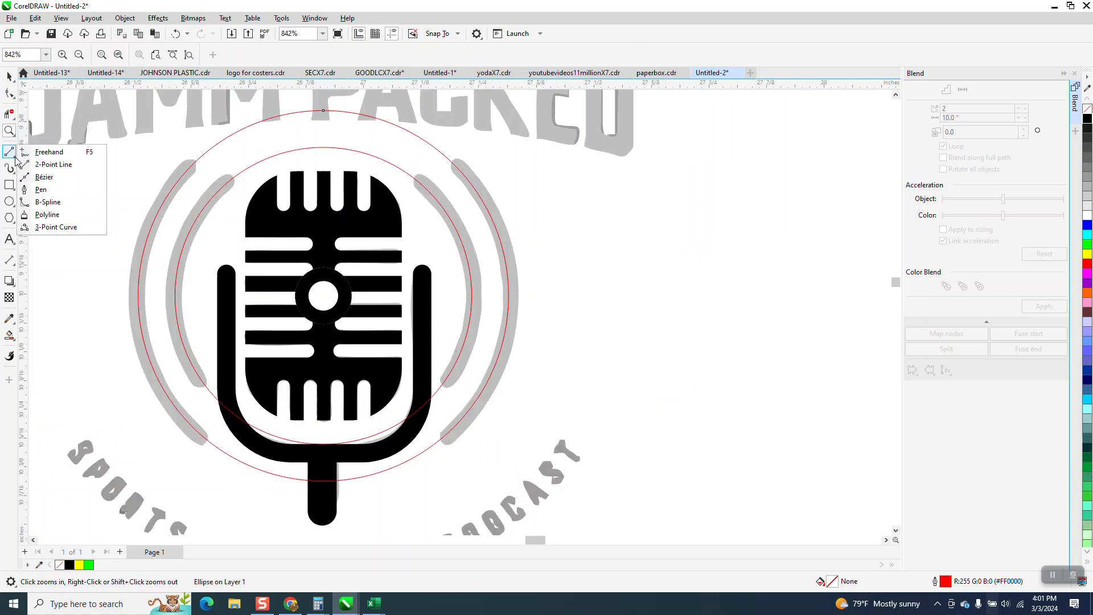
pyautogui.click(53, 165)
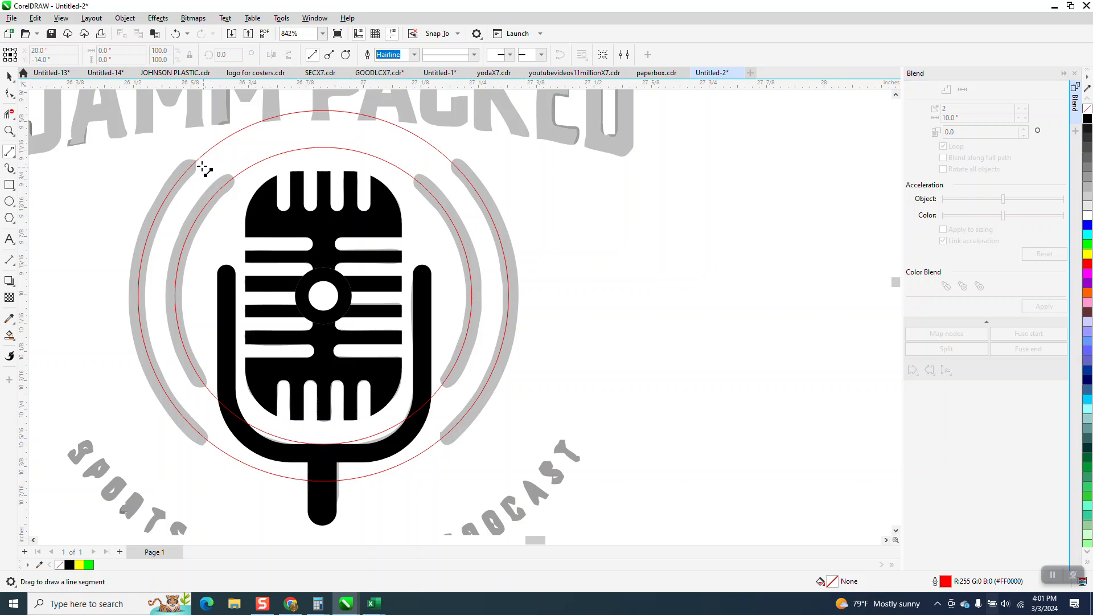
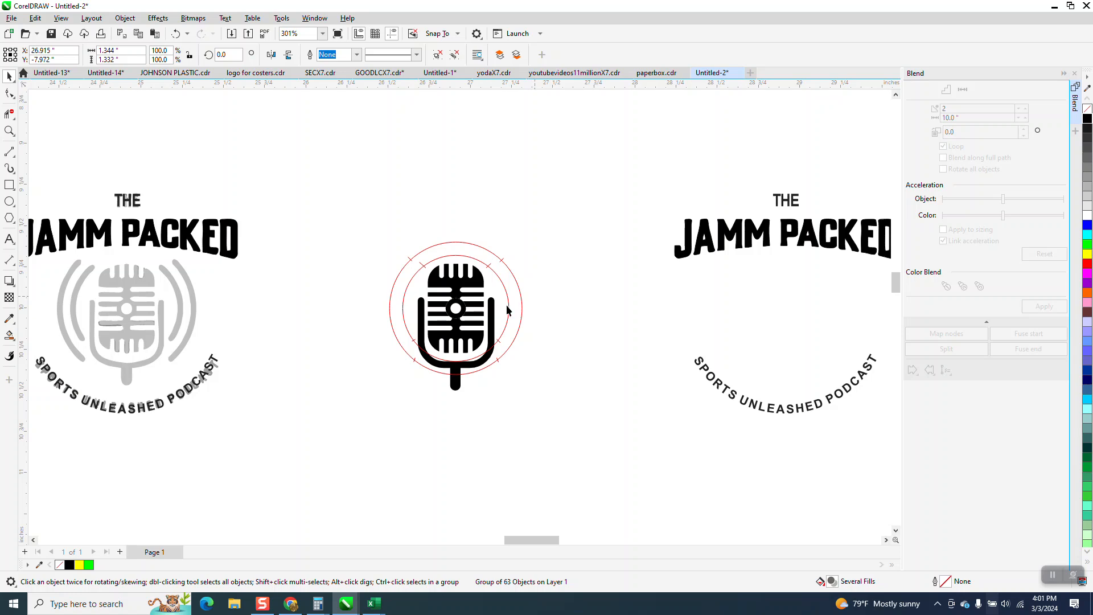
# Move the black cradle, stem and microphone head 2 inches down, clear of the red circles.
pyautogui.keyDown('ctrl'); pyautogui.click(493, 307); pyautogui.keyUp('ctrl')
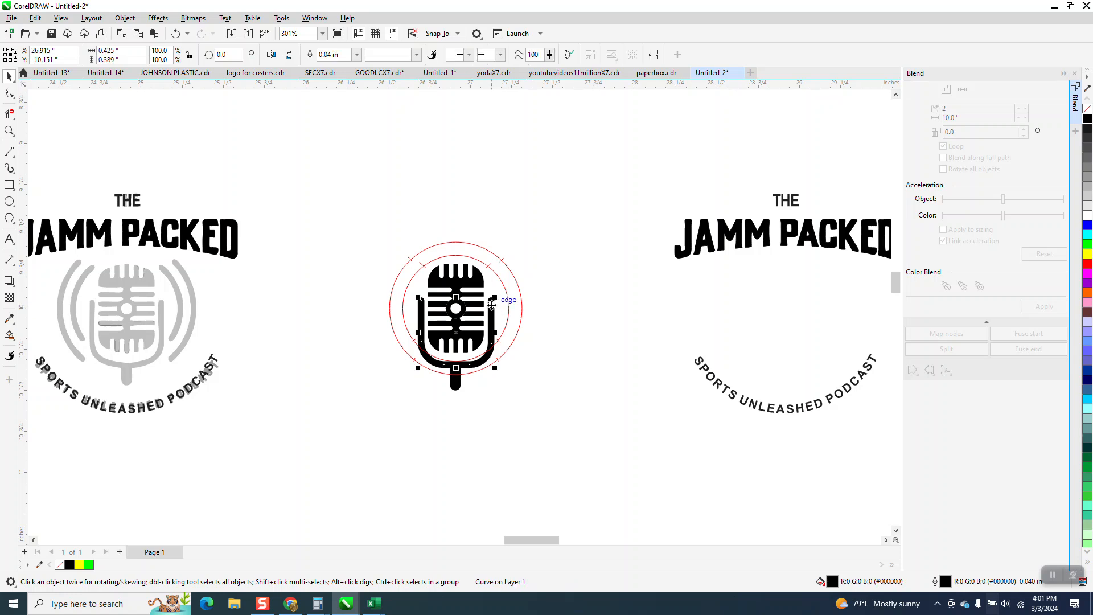
pyautogui.press('Delete')
pyautogui.click(457, 382)
pyautogui.press('Delete')
pyautogui.click(473, 339)
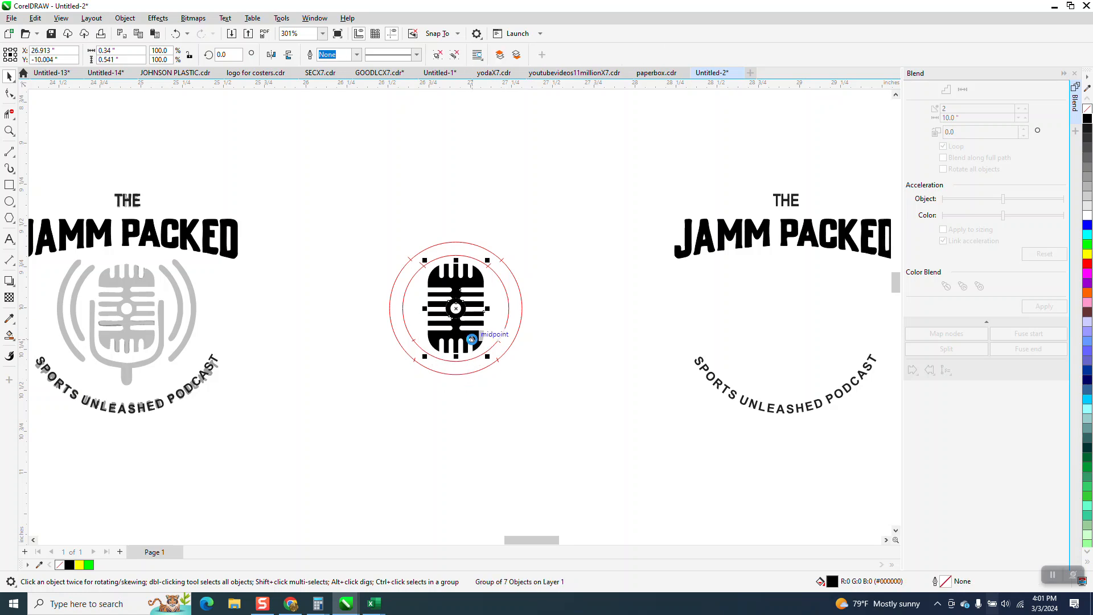
pyautogui.press('Down')
# Remove the upper and lower segments of both circles between the end marks with Virtual Segment Delete.
pyautogui.click(9, 131)
pyautogui.moveTo(345, 219); pyautogui.dragTo(597, 397)
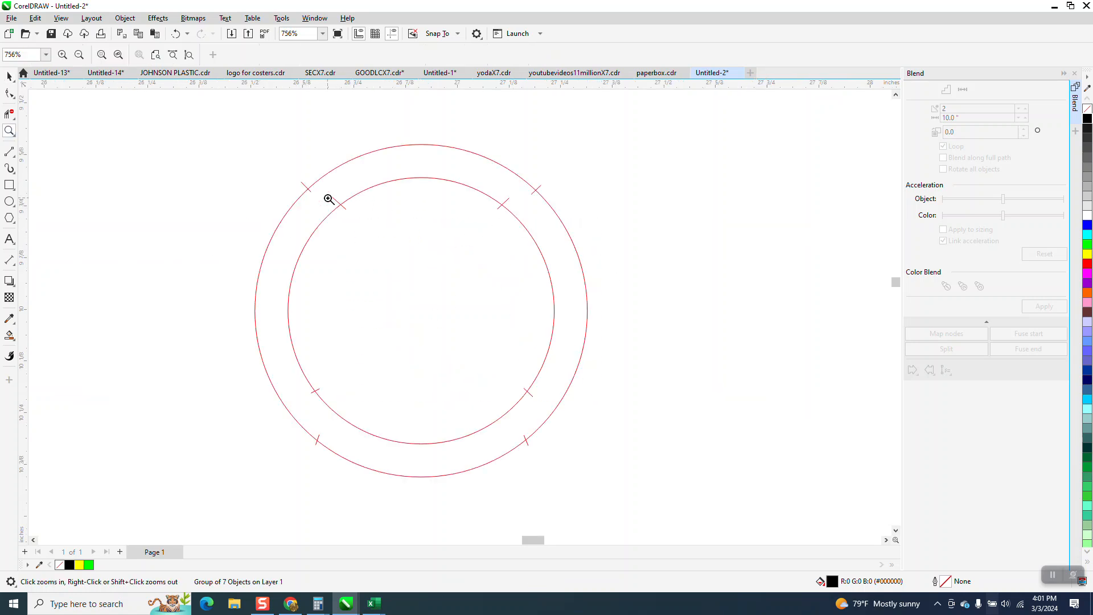
pyautogui.click(9, 114)
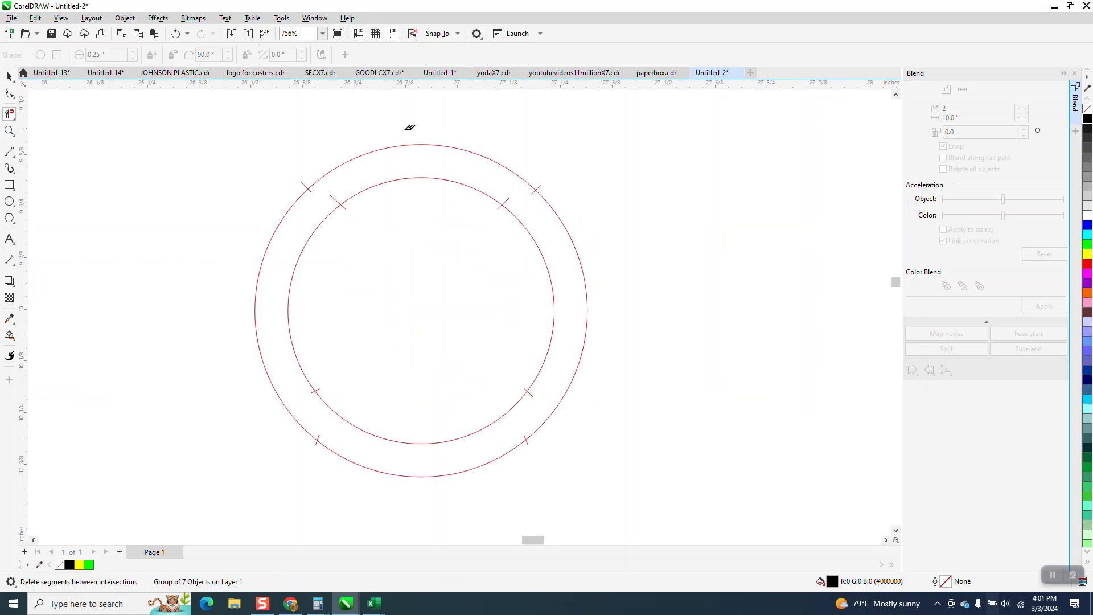
pyautogui.moveTo(440, 298); pyautogui.dragTo(447, 519)
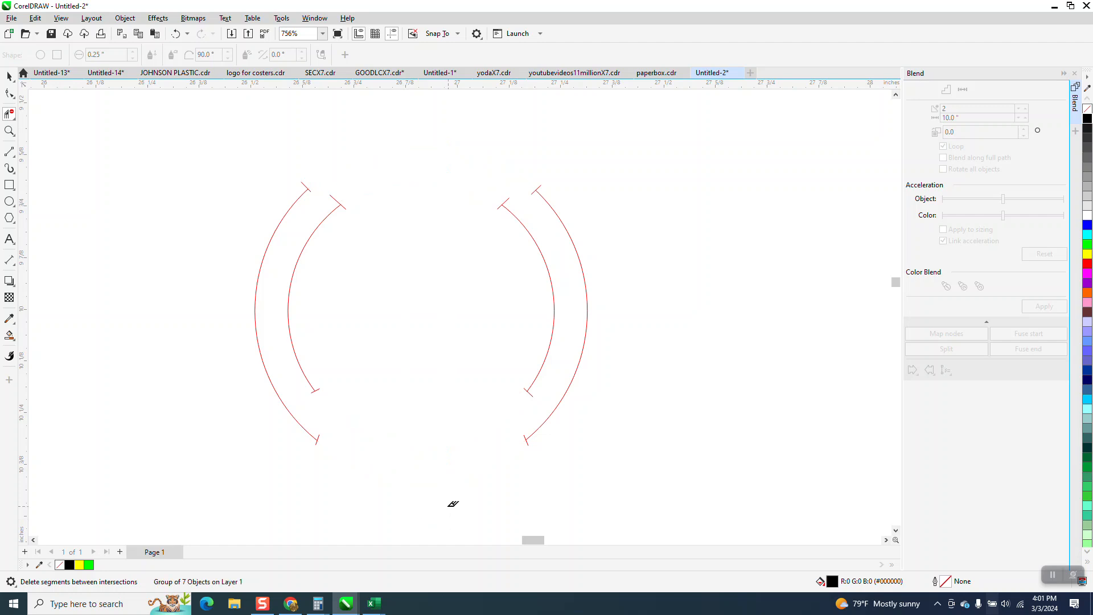
# Delete the short marker lines at the ends of the remaining red arcs.
pyautogui.press('space')
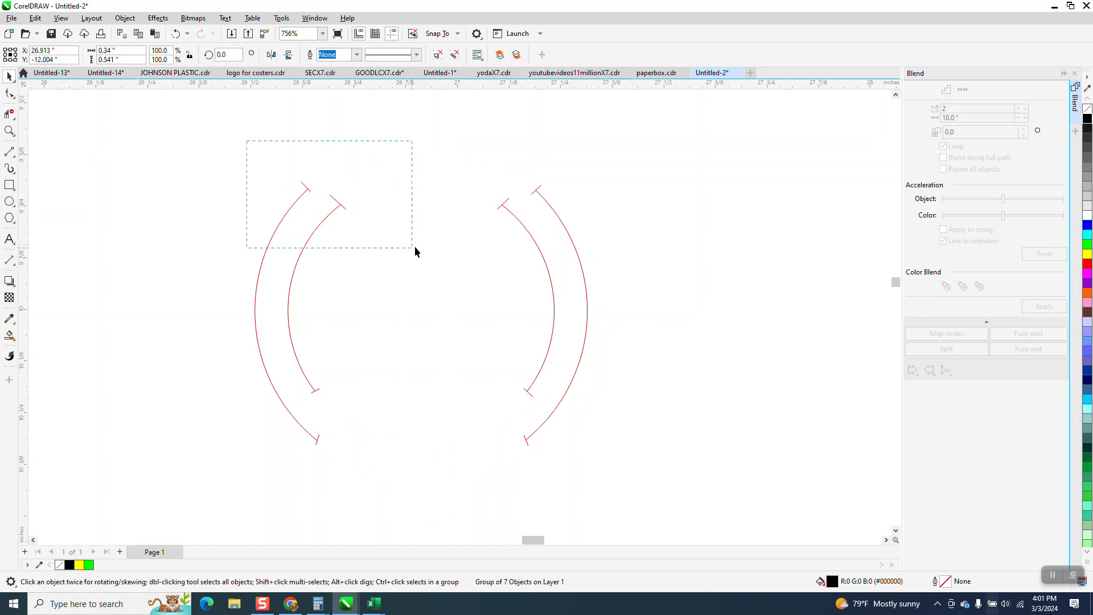
pyautogui.moveTo(415, 248); pyautogui.dragTo(422, 245)
pyautogui.press('Delete')
pyautogui.moveTo(452, 156); pyautogui.dragTo(526, 222)
pyautogui.press('Delete')
pyautogui.moveTo(476, 462); pyautogui.dragTo(566, 459)
pyautogui.press('Delete')
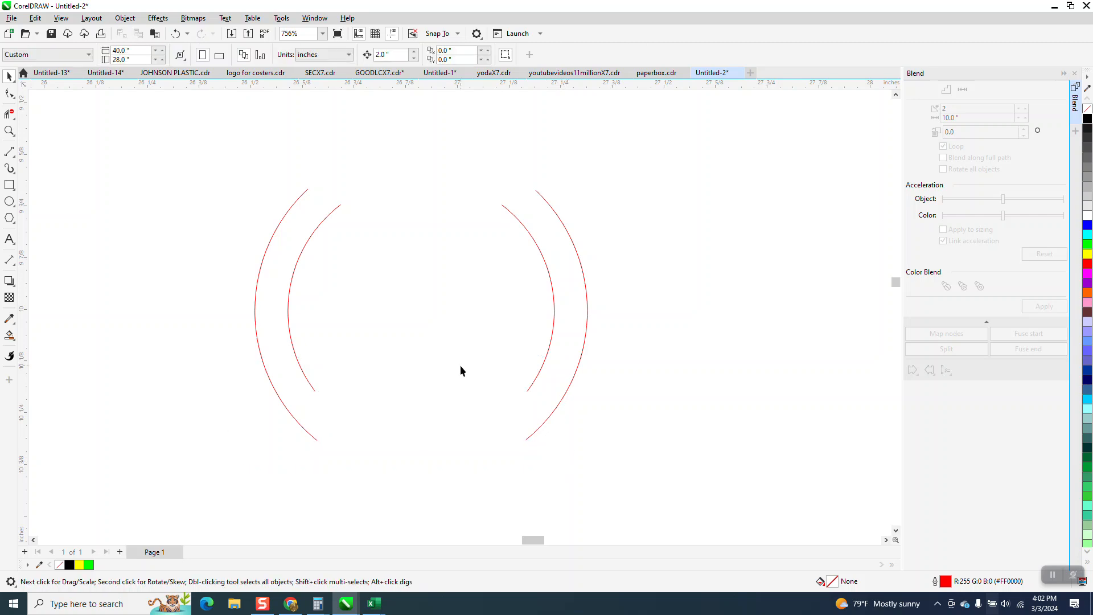
# Set the outline width of the inner and outer arcs to 0.04 in.
pyautogui.moveTo(655, 499); pyautogui.dragTo(656, 500)
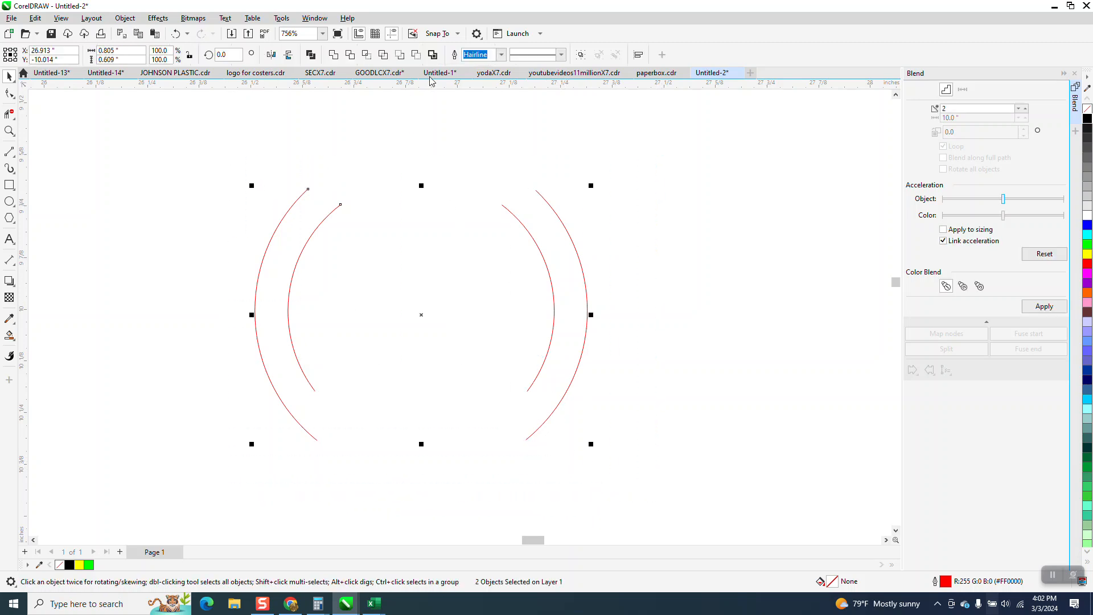
pyautogui.click(500, 55)
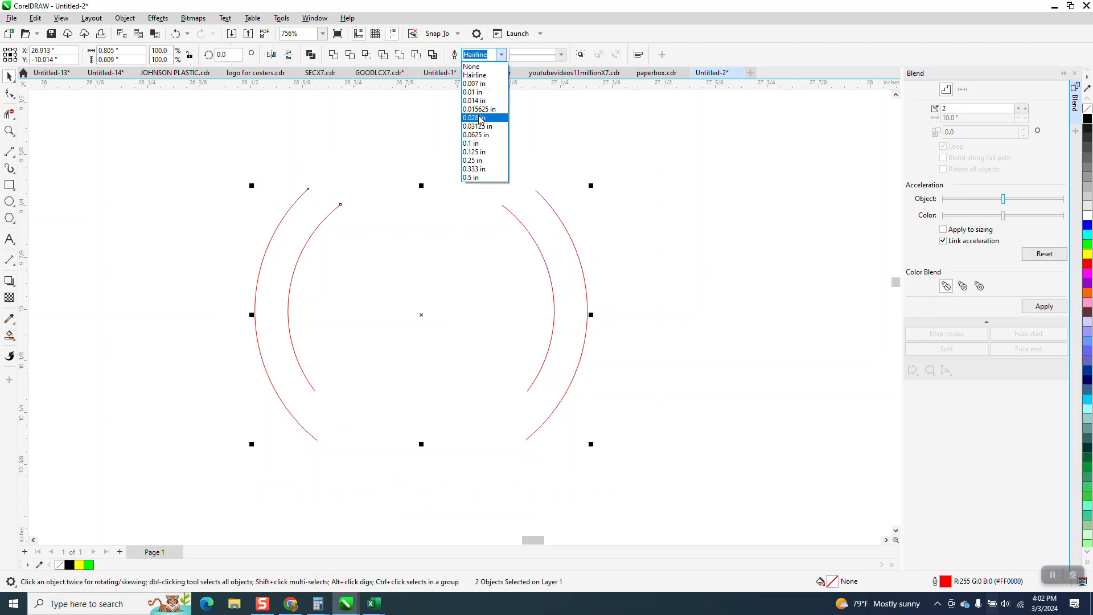
pyautogui.click(476, 131)
pyautogui.scroll(-4, 575, 267)
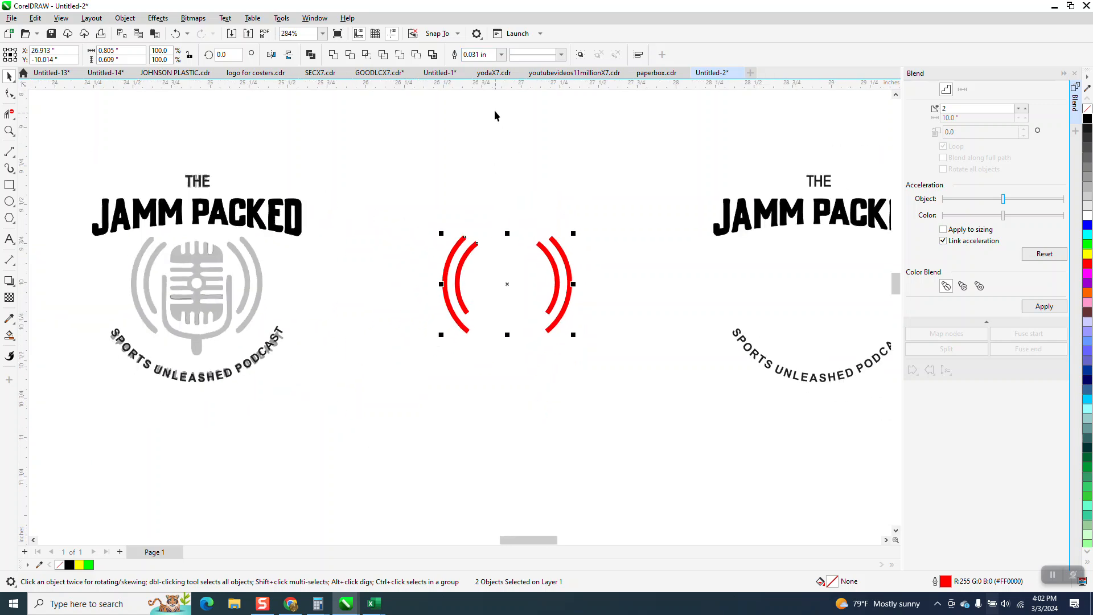
pyautogui.click(478, 55)
pyautogui.write('.04')
pyautogui.press('Return')
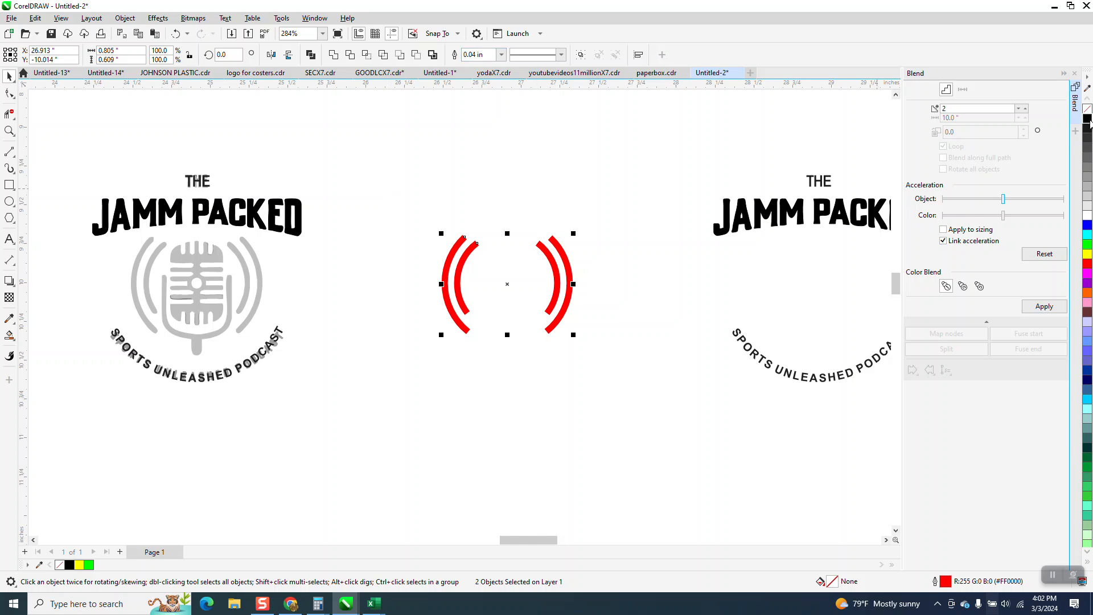
# Colour the outlines of the arcs black and give them rounded line caps.
pyautogui.rightClick(1088, 119)
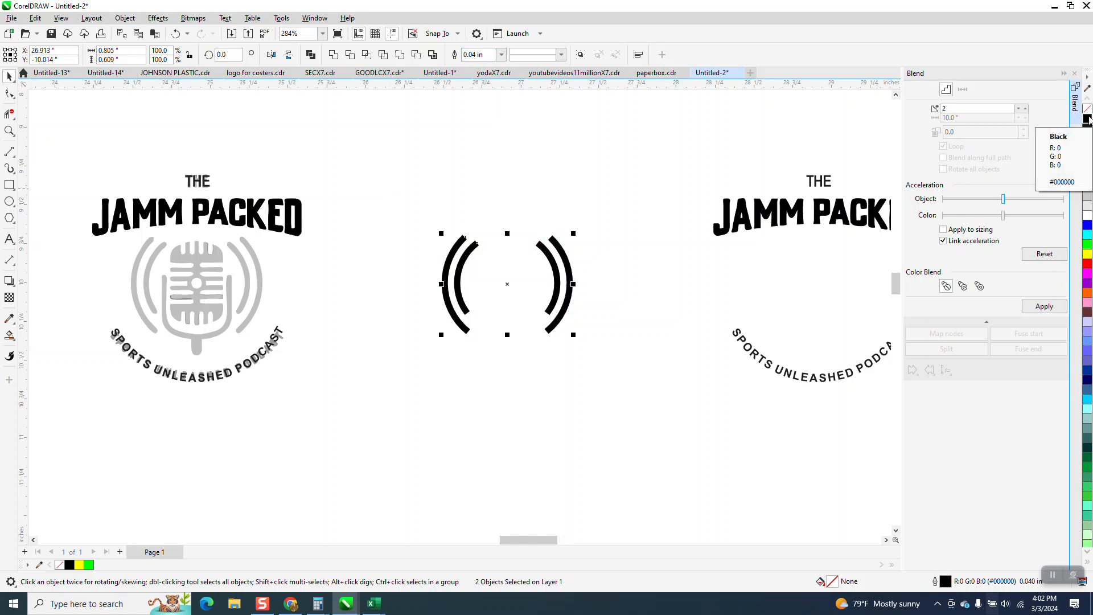
pyautogui.press('F12')
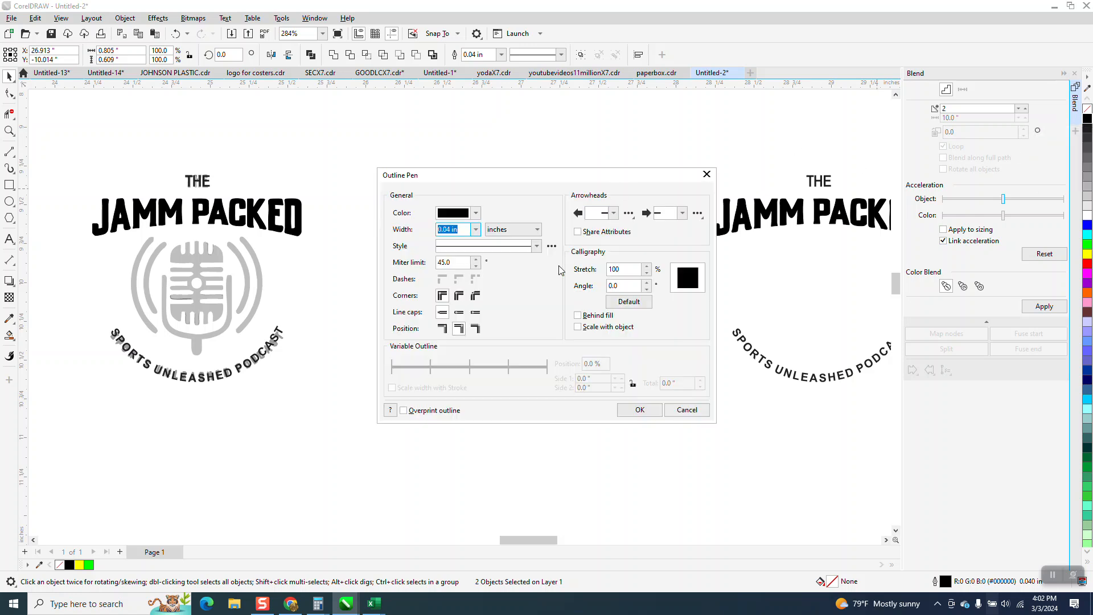
pyautogui.click(458, 312)
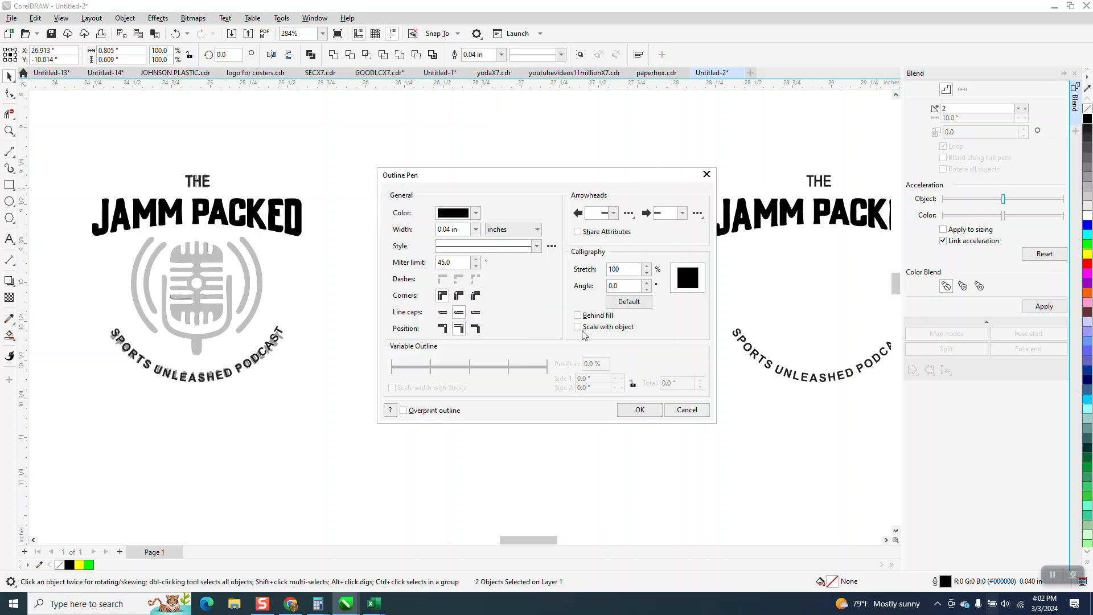
pyautogui.click(639, 409)
# Move the black arcs 2 inches to the left onto the grey trace.
pyautogui.scroll(-2, 596, 312)
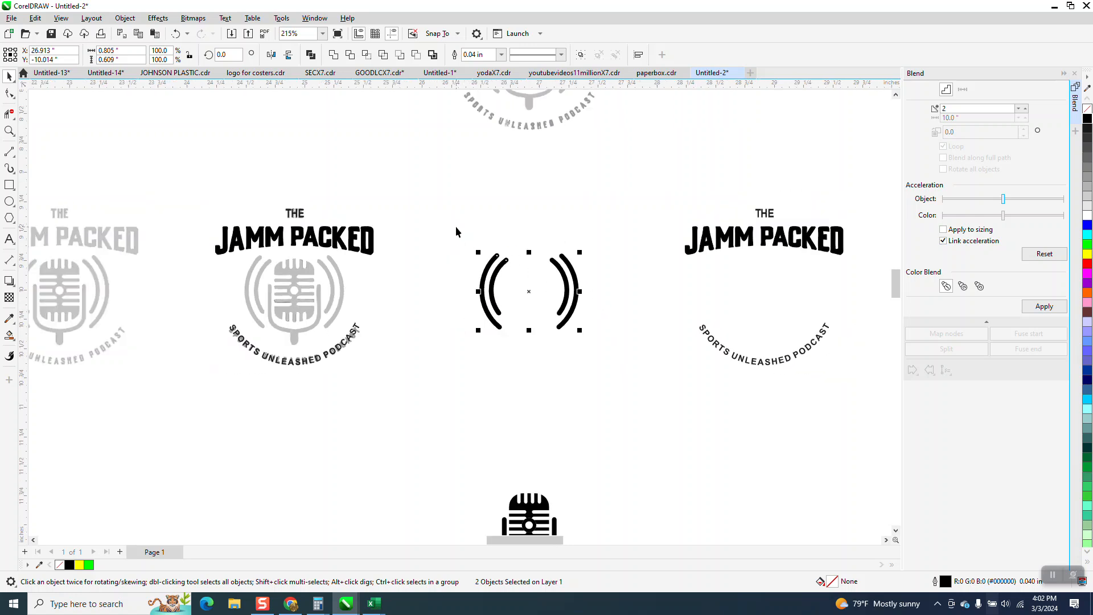
pyautogui.moveTo(456, 234); pyautogui.dragTo(613, 329)
pyautogui.press('Left')
# Group the microphone head, cradle and stem and move the group 2 inches up and 2 inches left onto the trace.
pyautogui.scroll(-1, 591, 333)
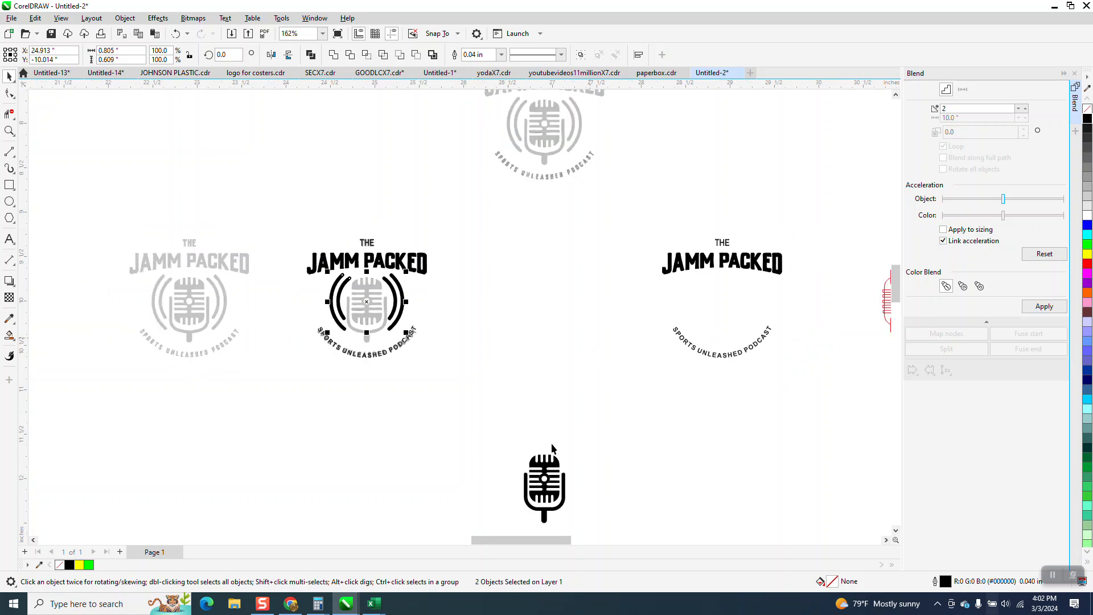
pyautogui.moveTo(488, 434); pyautogui.dragTo(604, 519)
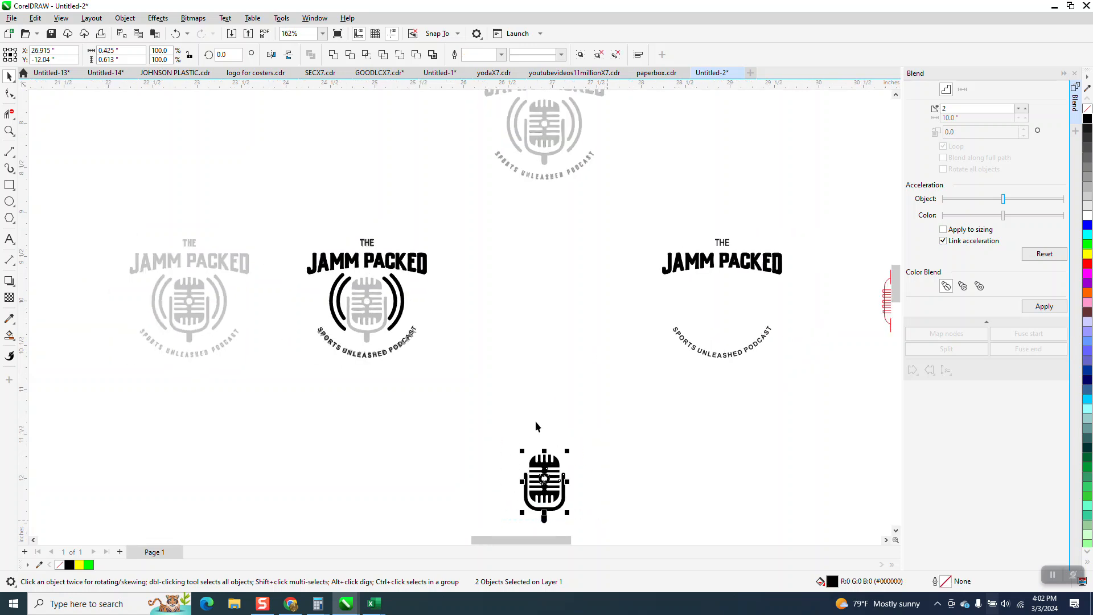
pyautogui.scroll(-2, 592, 529)
pyautogui.hotkey('ctrl', 'g')
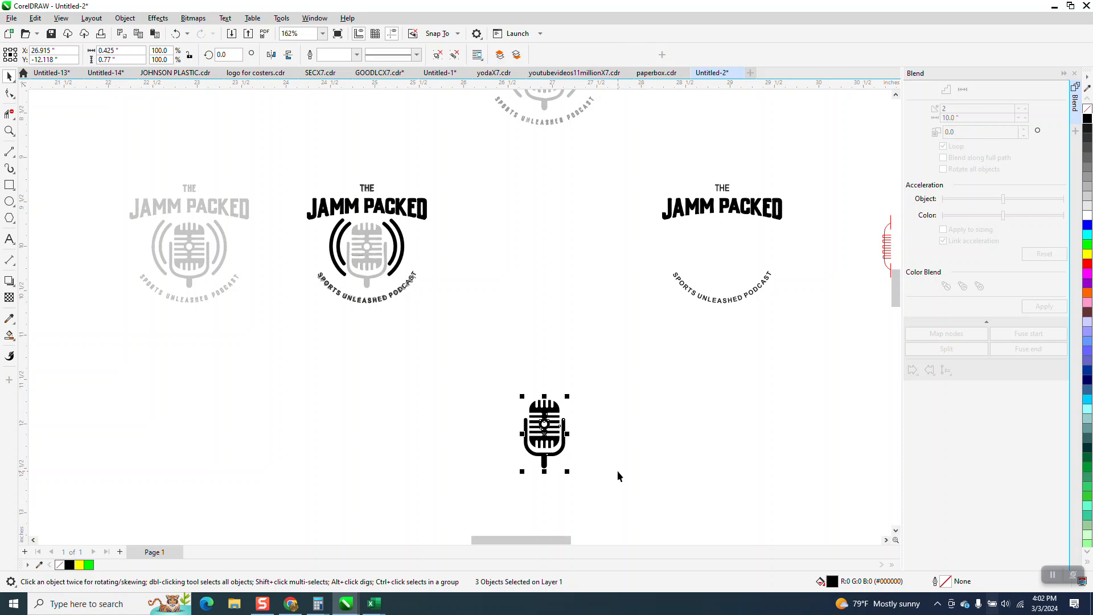
pyautogui.press('Up')
pyautogui.press('Left')
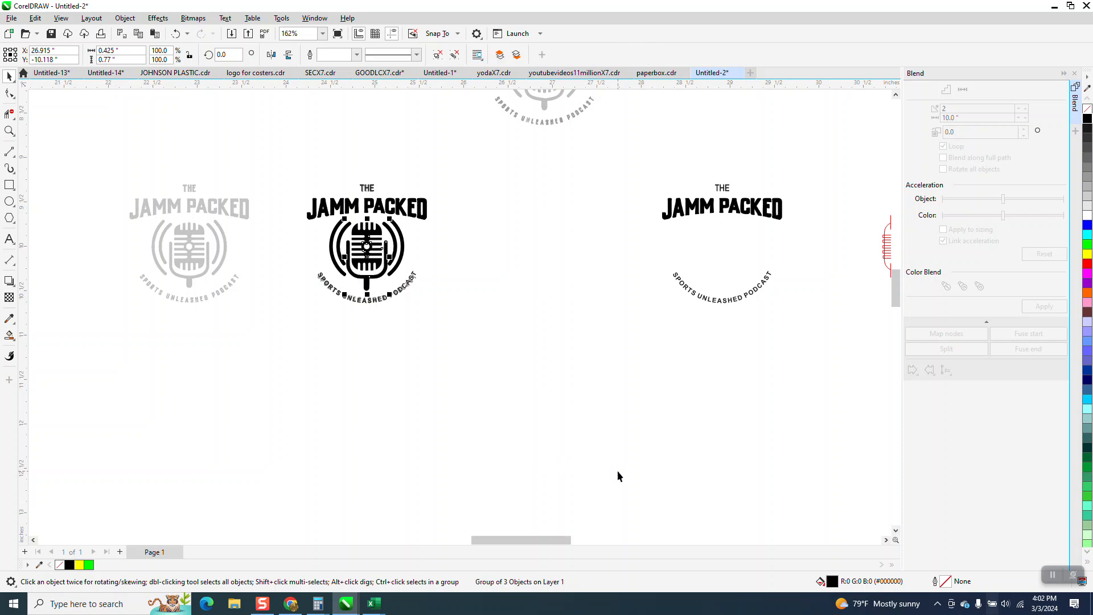
# Move the outer arcs 2 inches to the right and delete the grey trace behind the black logo.
pyautogui.click(9, 130)
pyautogui.moveTo(325, 179); pyautogui.dragTo(469, 343)
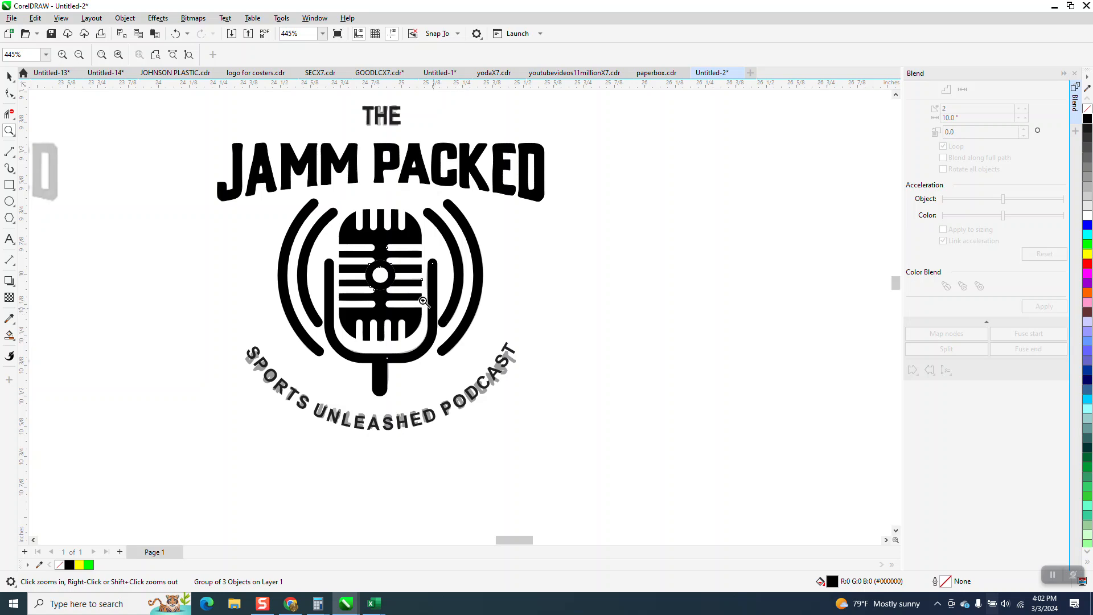
pyautogui.click(7, 75)
pyautogui.scroll(-2, 494, 243)
pyautogui.click(481, 249)
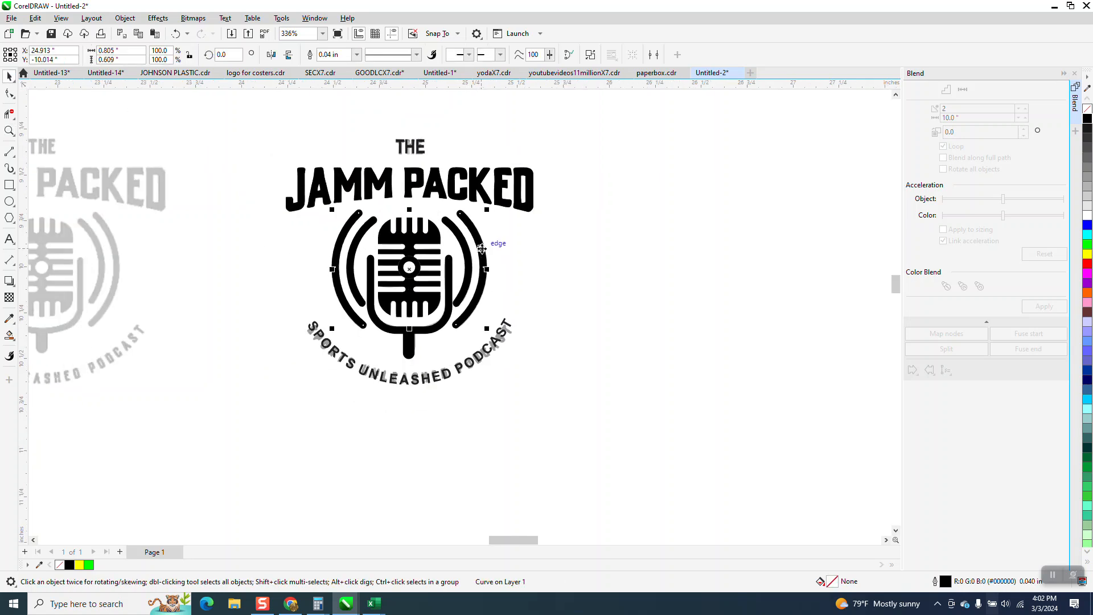
pyautogui.press('Right')
pyautogui.click(479, 245)
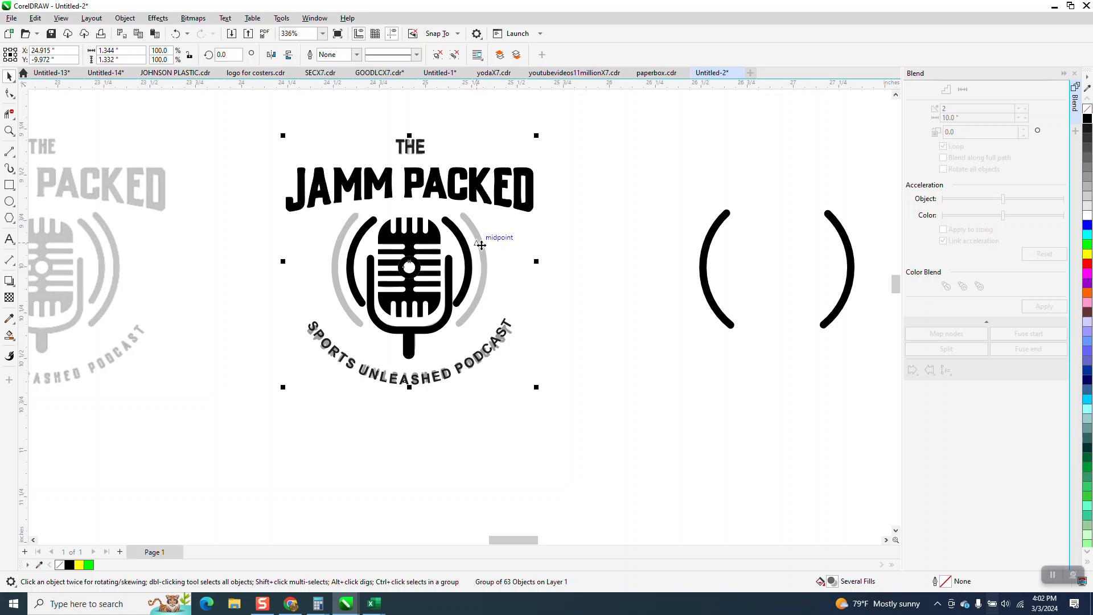
pyautogui.press('Delete')
# Move the outer arcs 2 inches back to the left around the microphone.
pyautogui.click(697, 270)
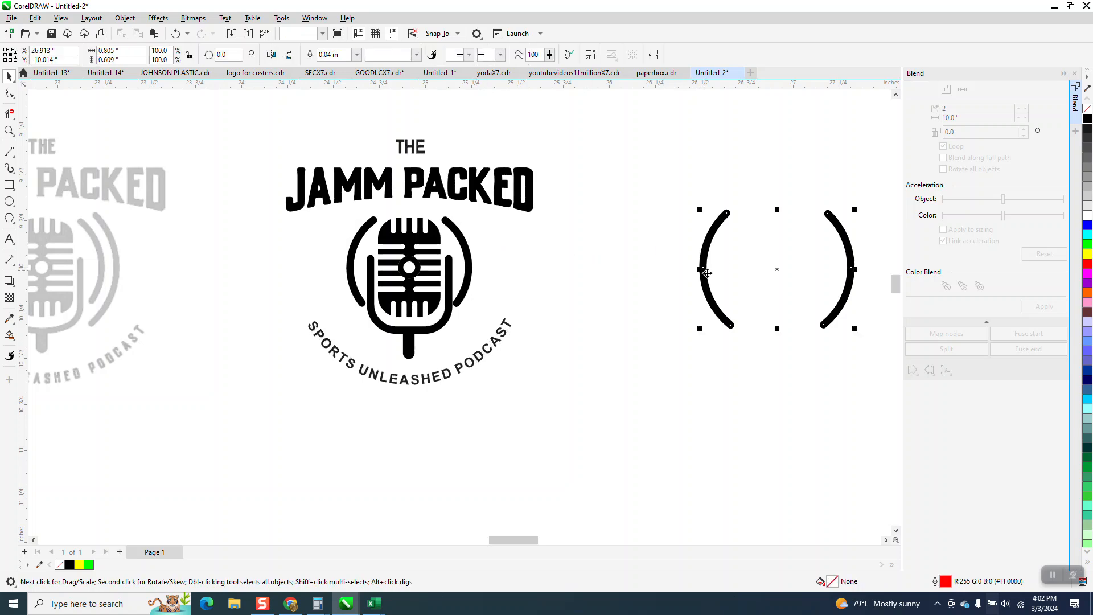
pyautogui.press('Down')
pyautogui.press('Up')
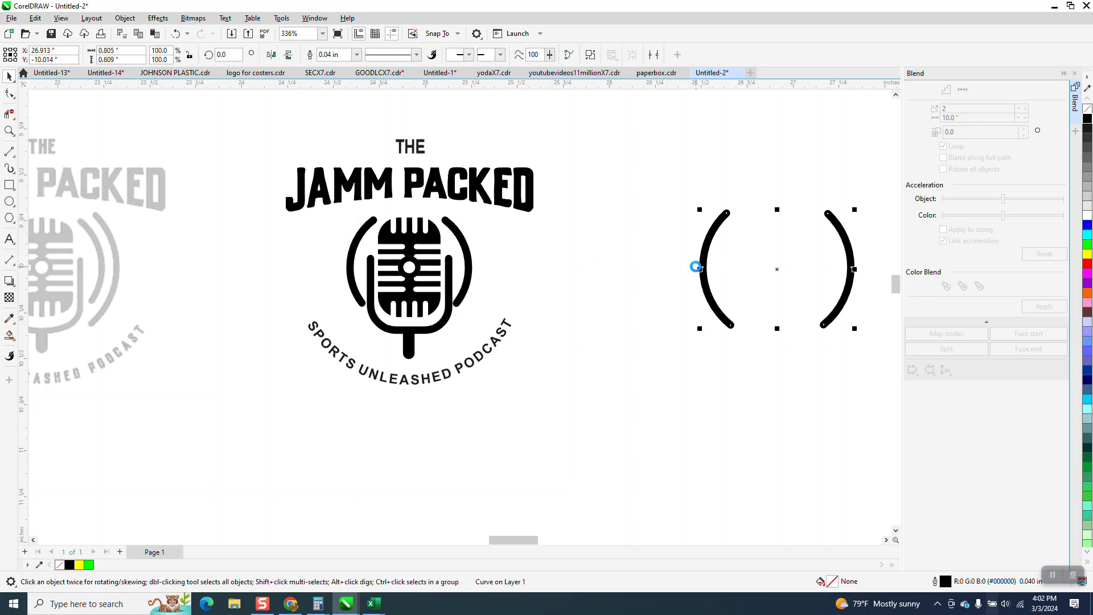
pyautogui.press('Left')
pyautogui.click(639, 302)
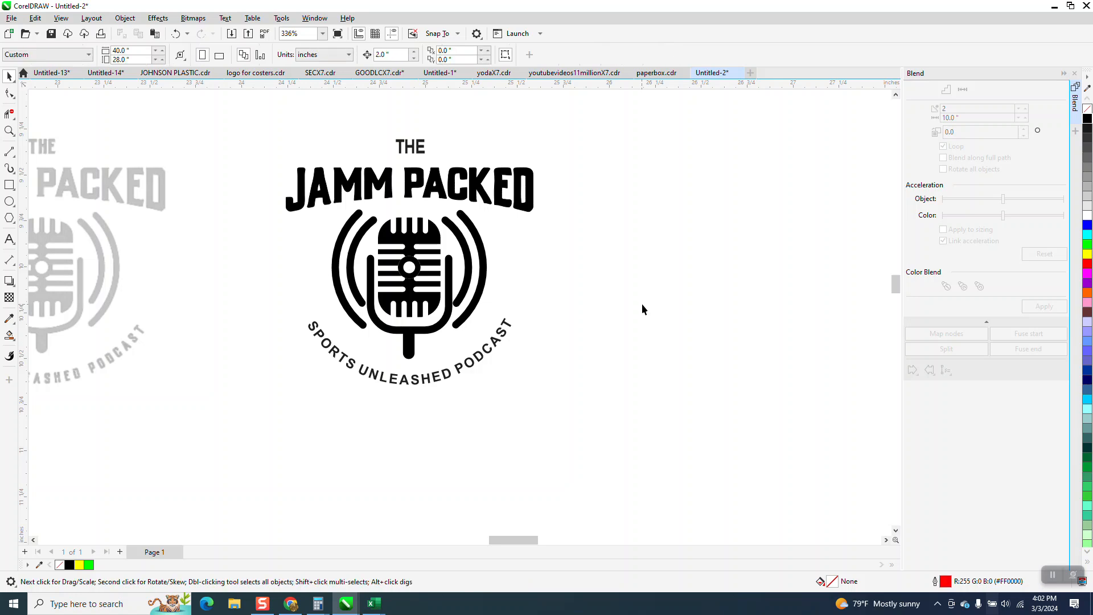
# Inspect the rebuilt logo's JAMM PACKED lettering, microphone and curved SPORTS UNLEASHED PODCAST text up close.
pyautogui.scroll(-2, 629, 300)
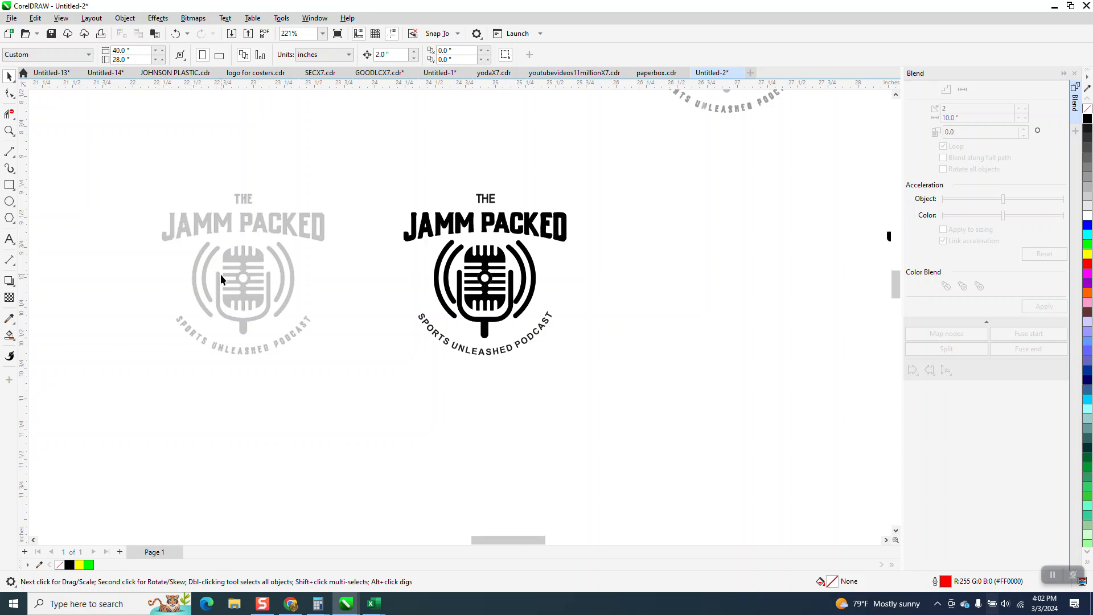
pyautogui.click(9, 130)
pyautogui.moveTo(382, 194); pyautogui.dragTo(601, 265)
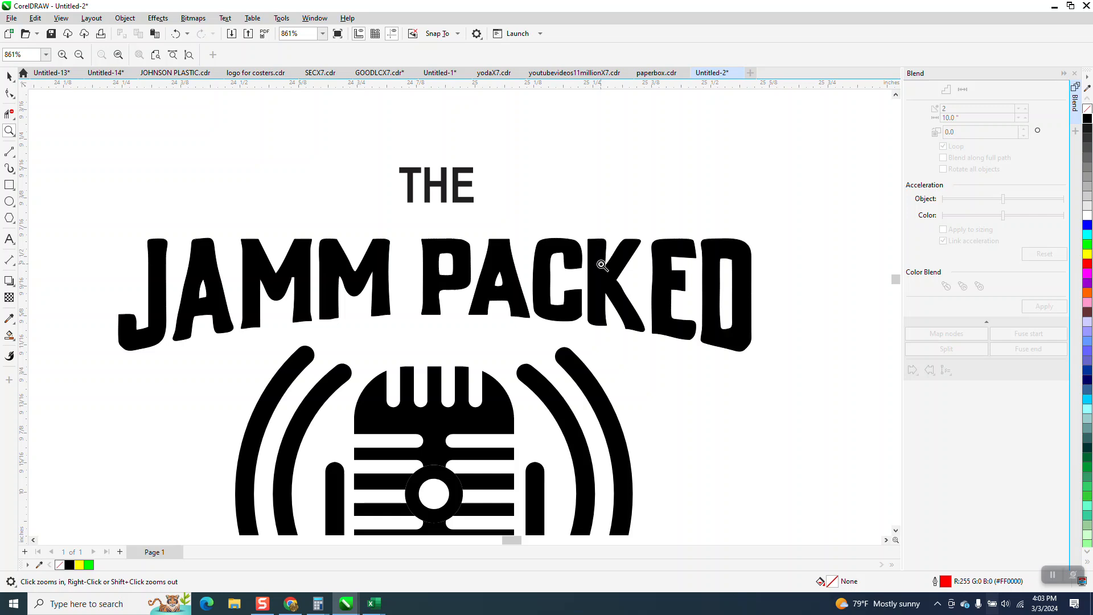
pyautogui.scroll(-3, 451, 233)
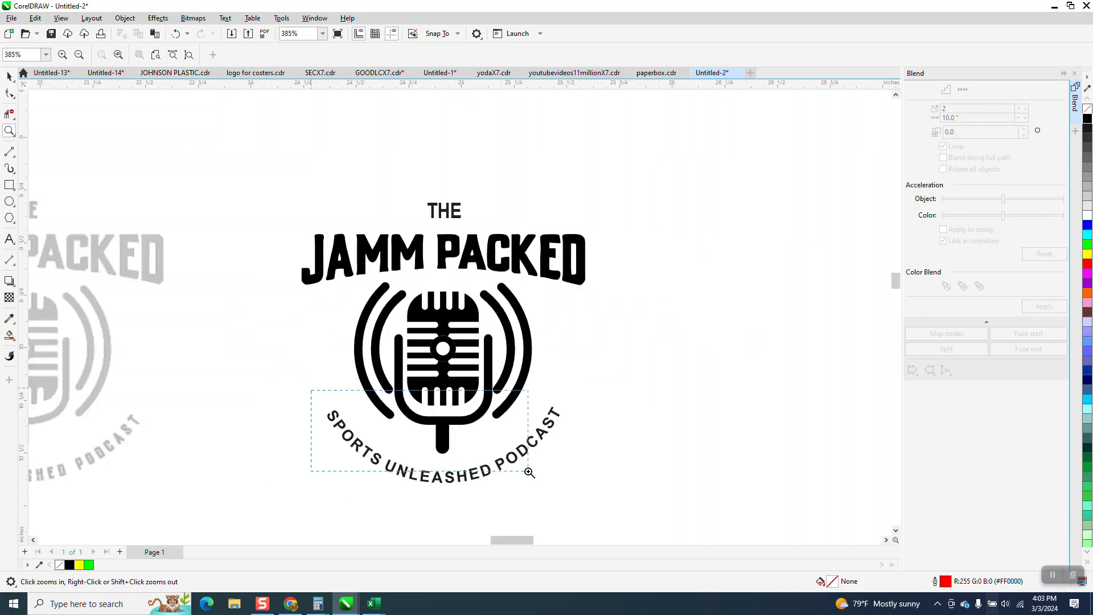
pyautogui.moveTo(517, 470); pyautogui.dragTo(556, 470)
pyautogui.scroll(-4, 356, 275)
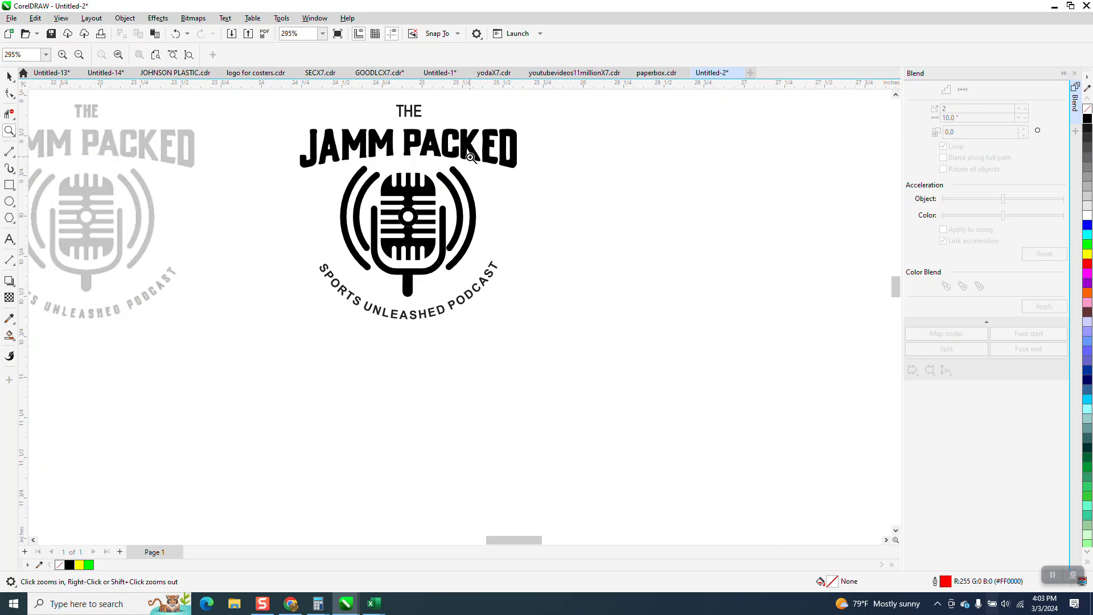
# Move the rebuilt black logo directly below the larger finished black logo.
pyautogui.scroll(-2, 409, 222)
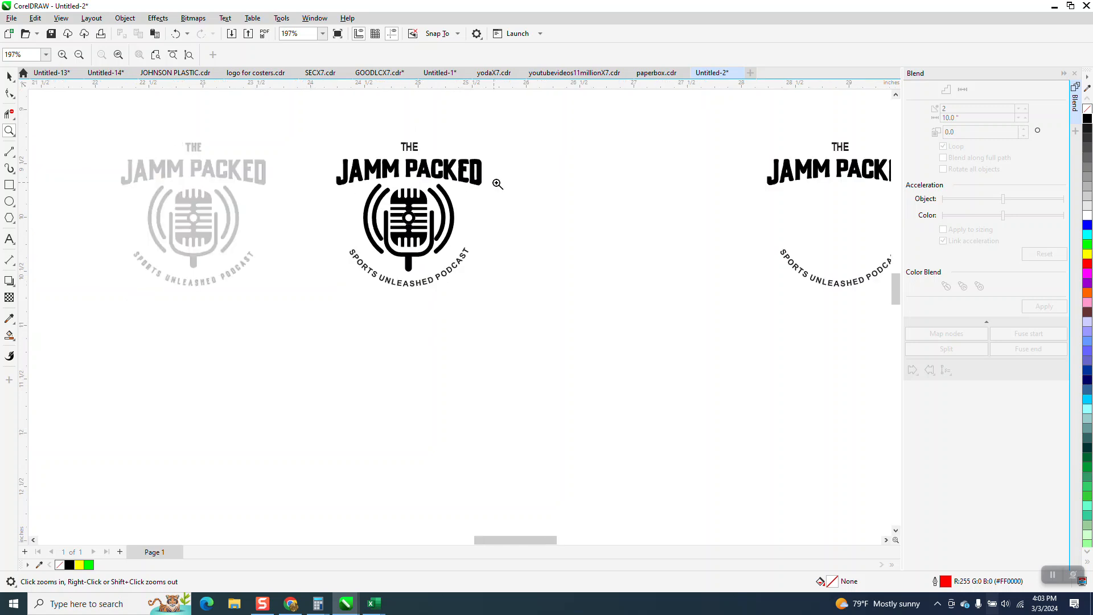
pyautogui.scroll(-1, 458, 175)
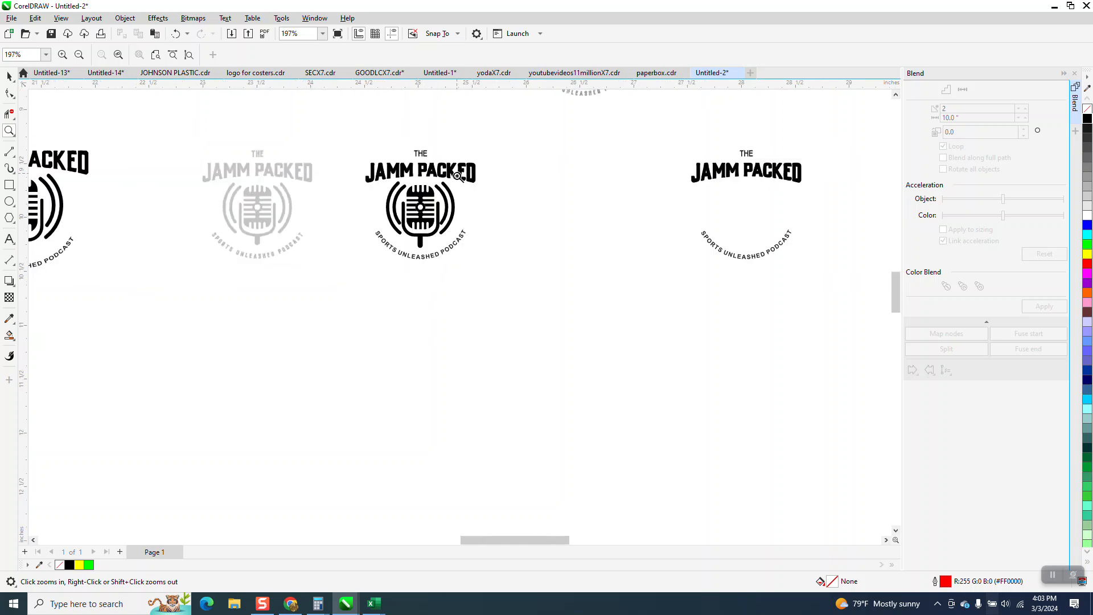
pyautogui.scroll(-3, 458, 180)
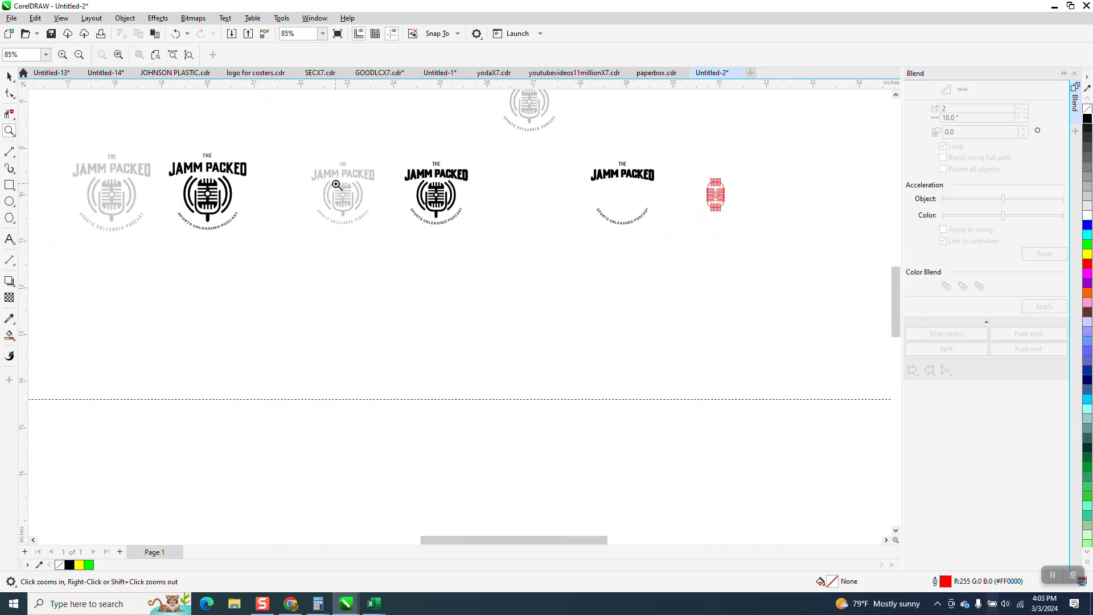
pyautogui.click(9, 76)
pyautogui.moveTo(393, 158); pyautogui.dragTo(514, 240)
pyautogui.moveTo(440, 198); pyautogui.dragTo(207, 268)
# Delete the three grey logo traces, the spare lettering copy and the red microphone parts.
pyautogui.click(106, 178)
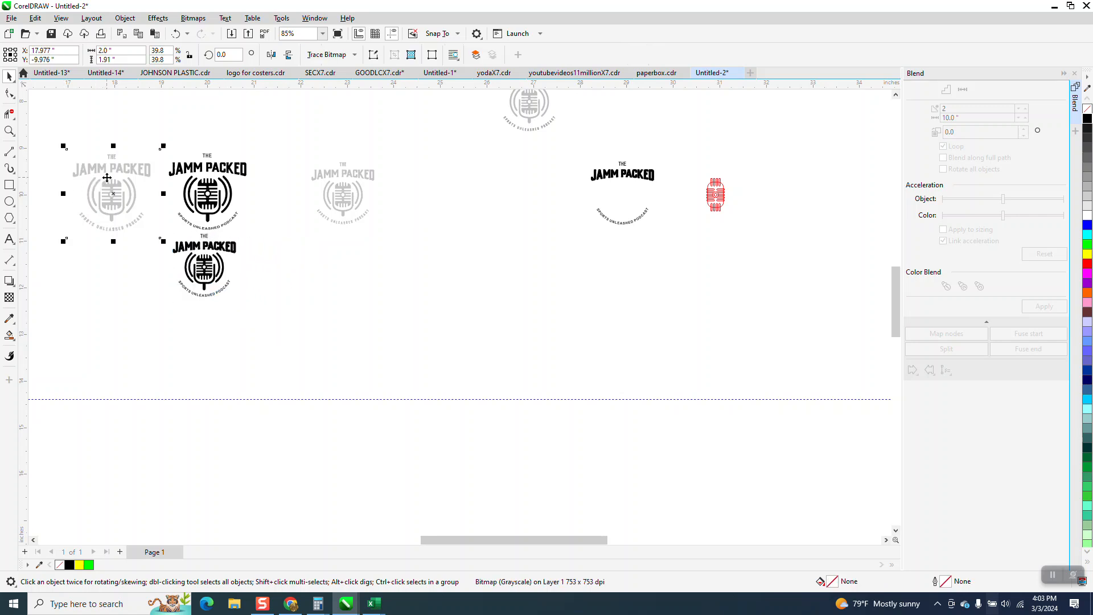
pyautogui.press('Delete')
pyautogui.click(325, 177)
pyautogui.press('Delete')
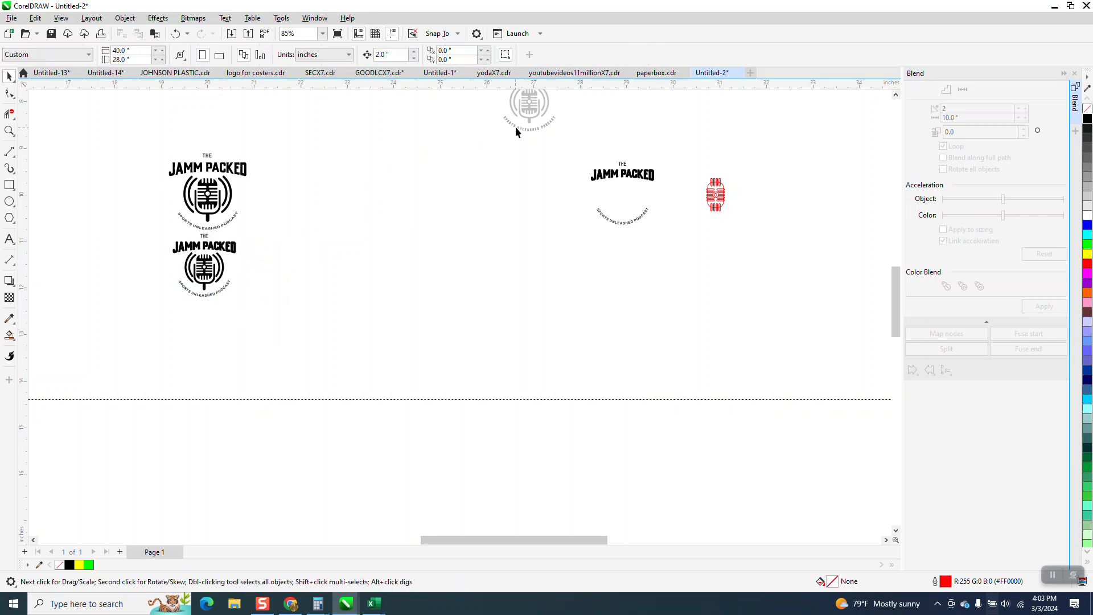
pyautogui.click(526, 125)
pyautogui.press('Delete')
pyautogui.moveTo(558, 146); pyautogui.dragTo(738, 259)
pyautogui.press('Delete')
# Try enlarging both black logos together to a combined 5.336 by 9.857 inches and placing them near the page's left edge.
pyautogui.scroll(-3, 482, 253)
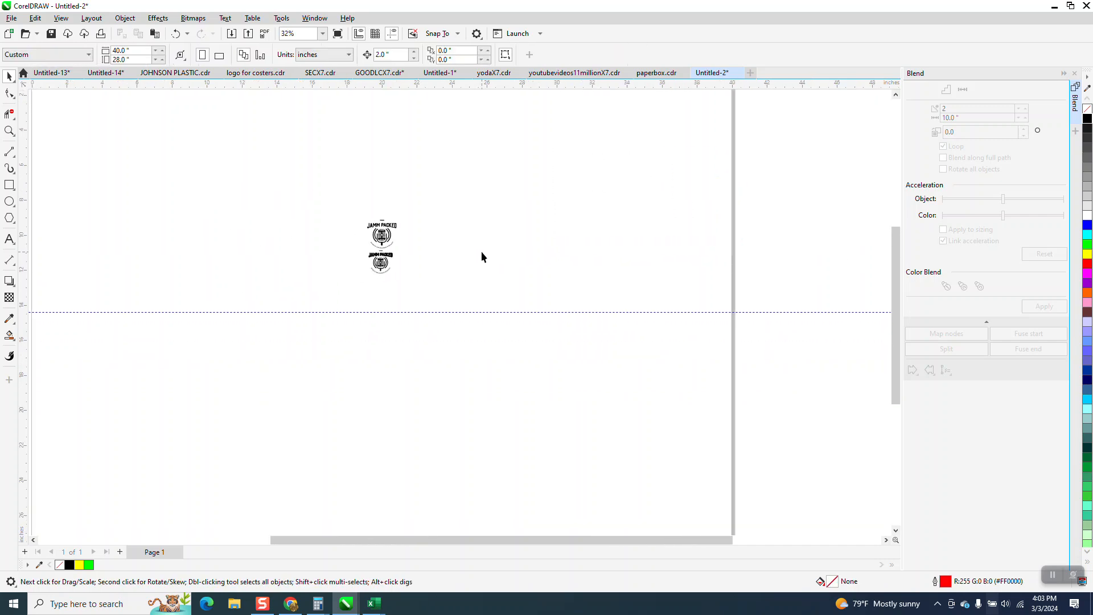
pyautogui.scroll(4, 482, 248)
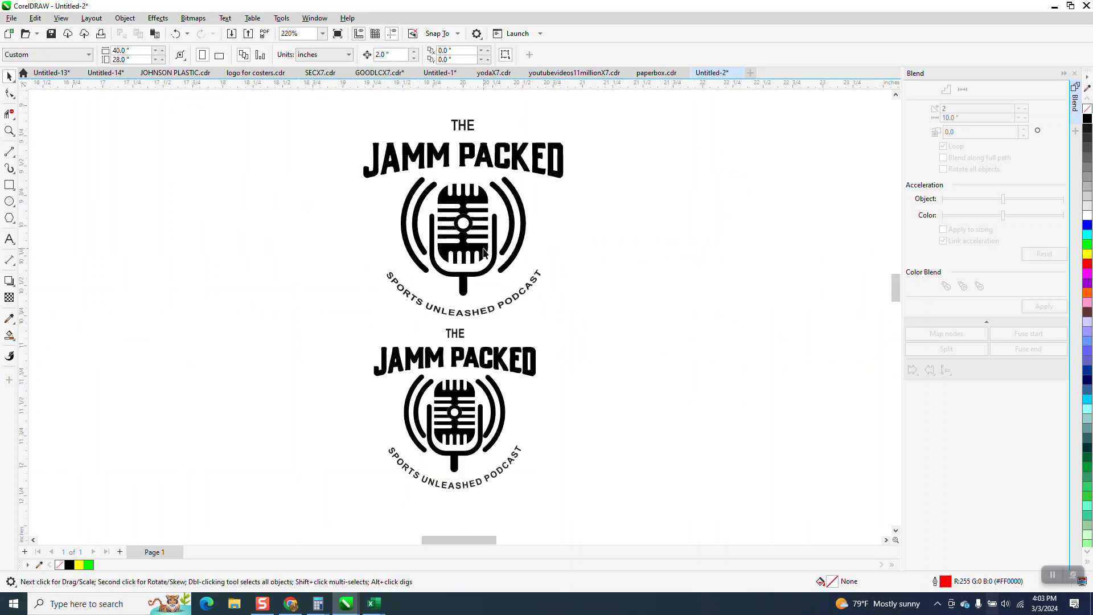
pyautogui.scroll(-4, 485, 250)
pyautogui.moveTo(449, 206); pyautogui.dragTo(664, 409)
pyautogui.moveTo(518, 295); pyautogui.dragTo(199, 172)
pyautogui.click(331, 227)
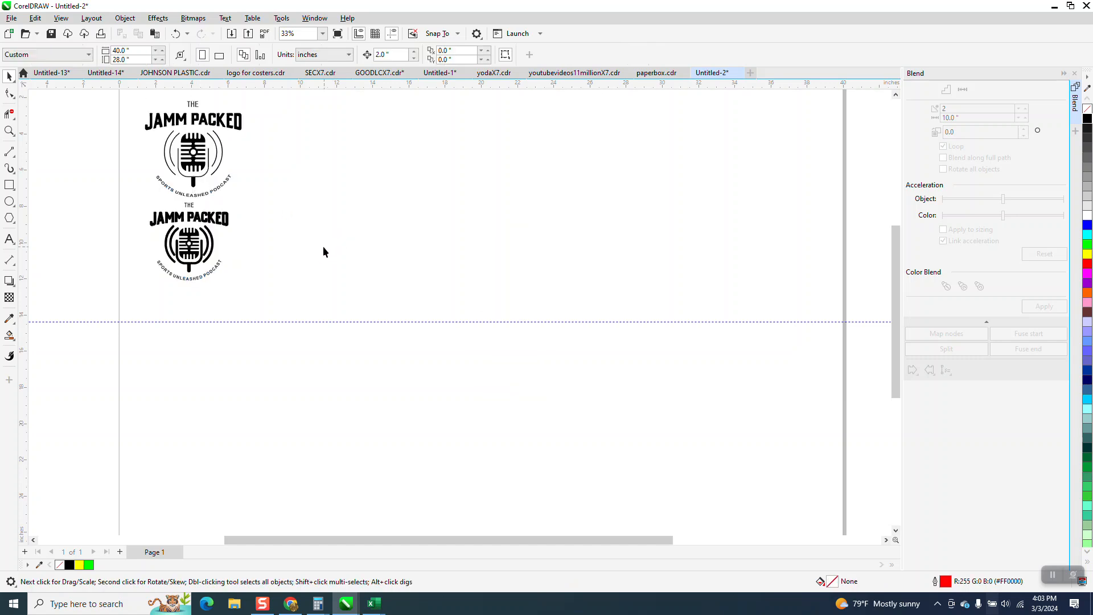
# Group the lower logo's lettering, arcs and microphone, and try enlarging the group to roughly twice its size.
pyautogui.click(227, 229)
pyautogui.moveTo(110, 200); pyautogui.dragTo(173, 249)
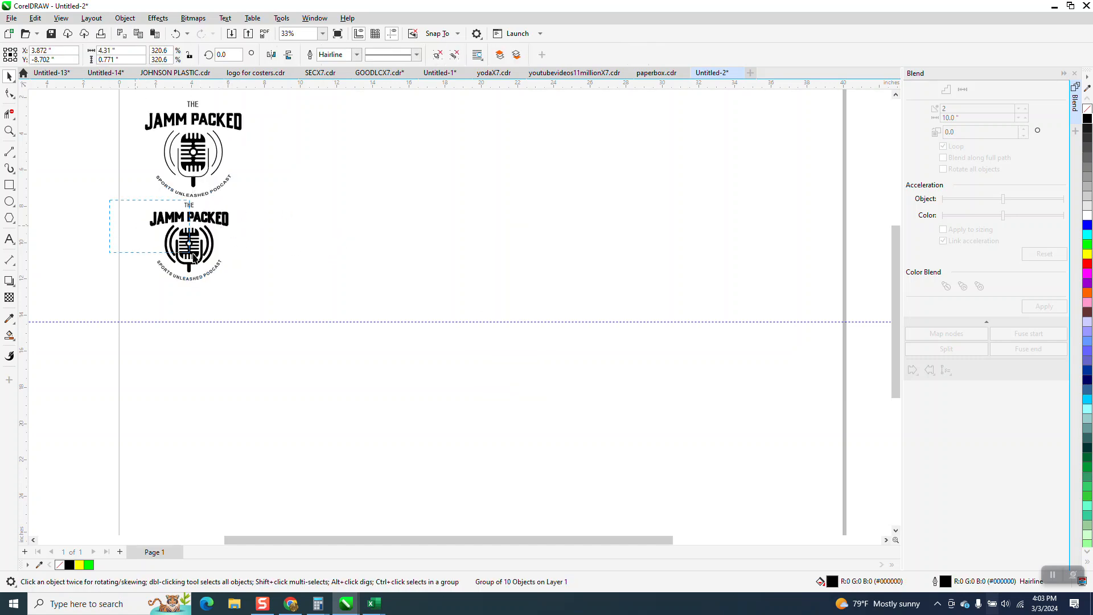
pyautogui.moveTo(287, 286); pyautogui.dragTo(287, 286)
pyautogui.hotkey('ctrl', 'g')
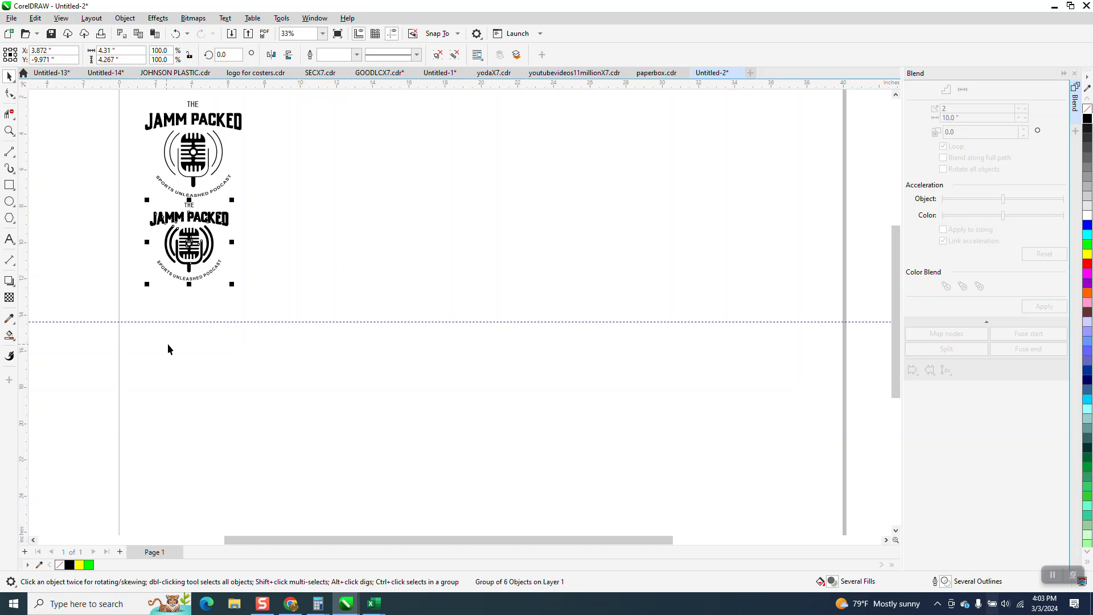
pyautogui.moveTo(231, 287); pyautogui.dragTo(378, 370)
pyautogui.click(413, 308)
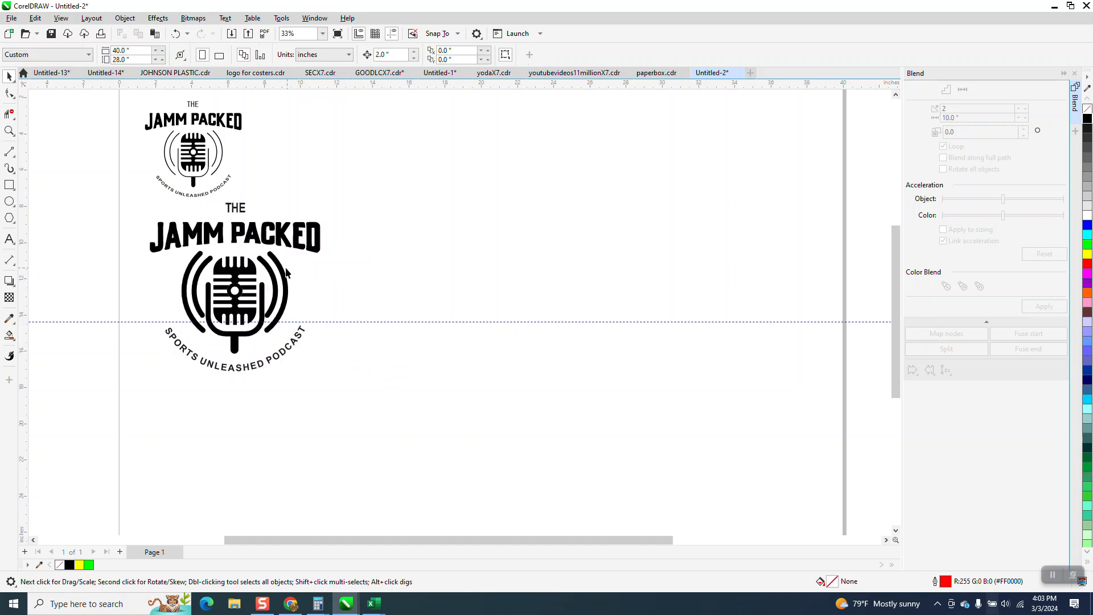
# Check the enlarged upper logo's outlines, and undo the enlarging and moving of both logos and the lower logo's grouping.
pyautogui.click(223, 161)
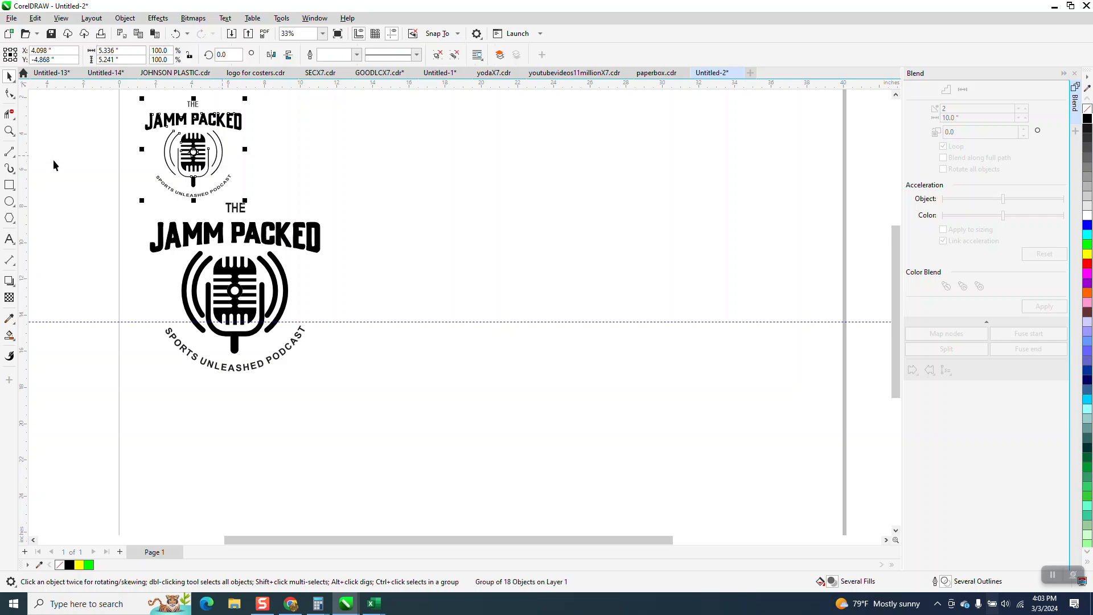
pyautogui.click(9, 131)
pyautogui.moveTo(115, 100); pyautogui.dragTo(298, 207)
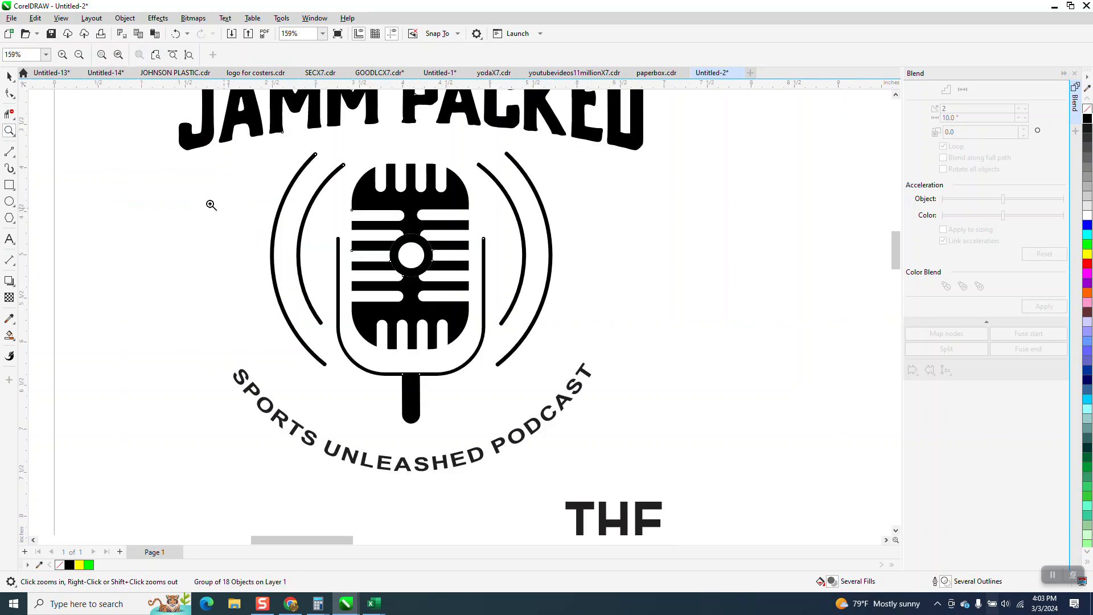
pyautogui.scroll(-1, 390, 264)
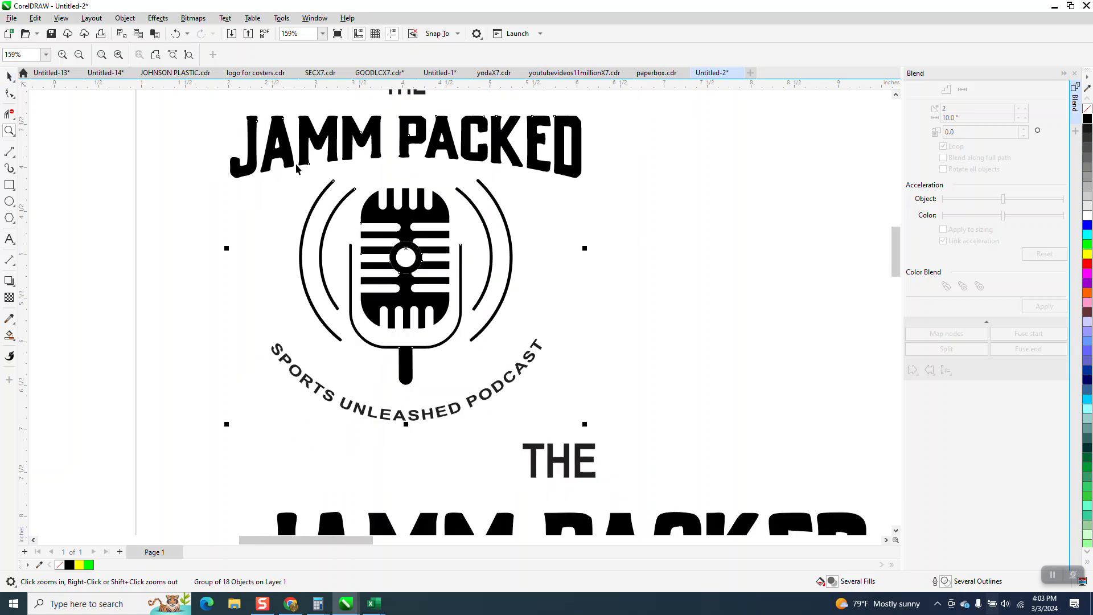
pyautogui.click(174, 34)
pyautogui.click(174, 35)
pyautogui.scroll(-5, 330, 220)
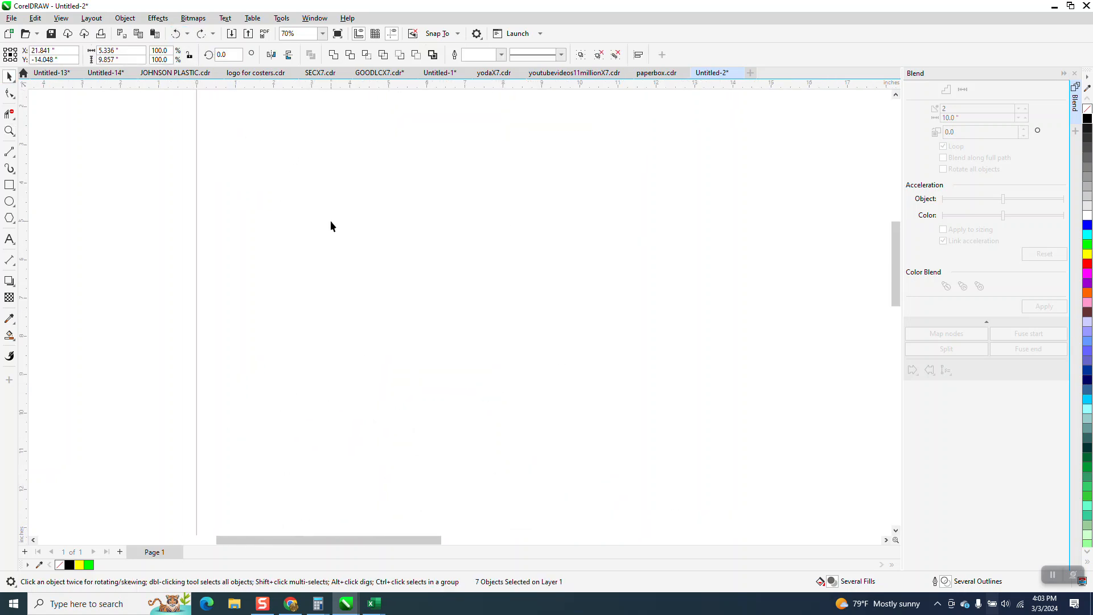
pyautogui.scroll(-1, 350, 245)
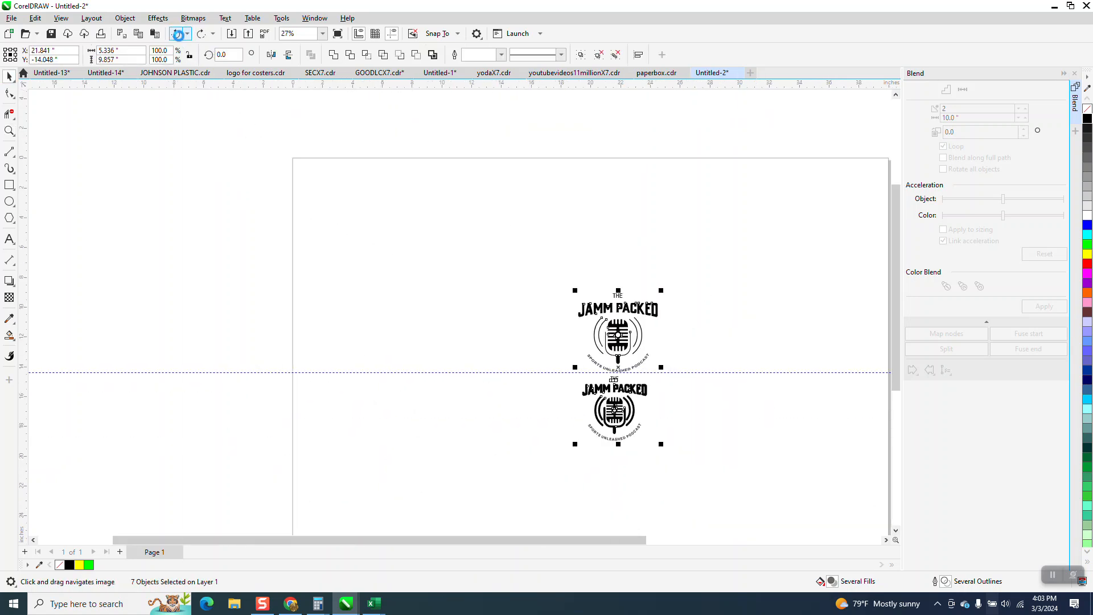
pyautogui.click(176, 34)
# Move the grouped upper logo upward, away from the lower logo.
pyautogui.click(9, 131)
pyautogui.moveTo(530, 275); pyautogui.dragTo(650, 336)
pyautogui.click(9, 76)
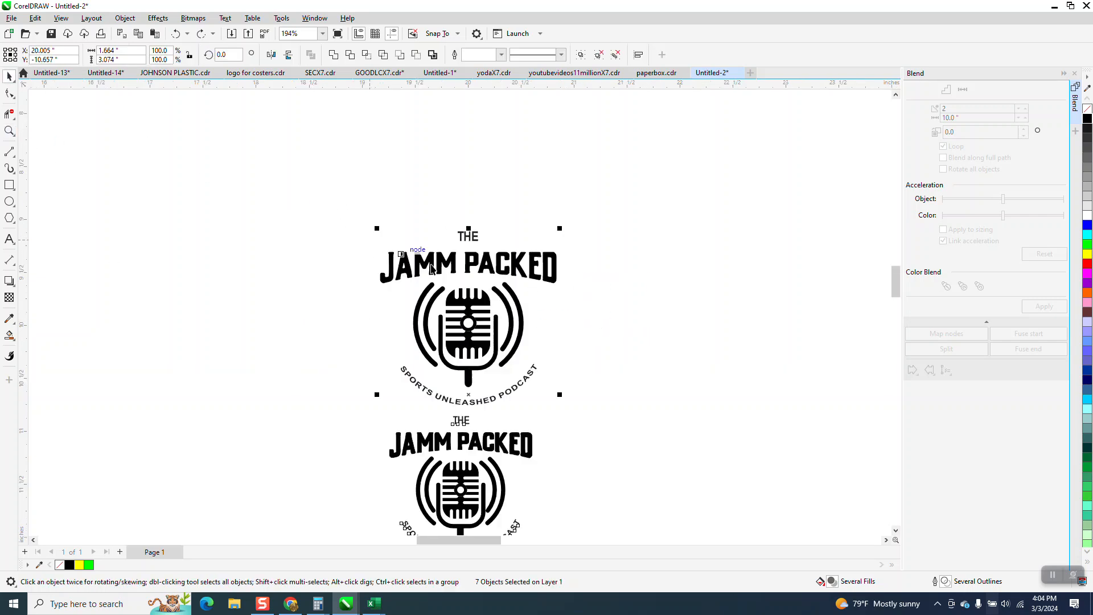
pyautogui.click(517, 233)
pyautogui.click(504, 256)
pyautogui.moveTo(482, 277); pyautogui.dragTo(479, 208)
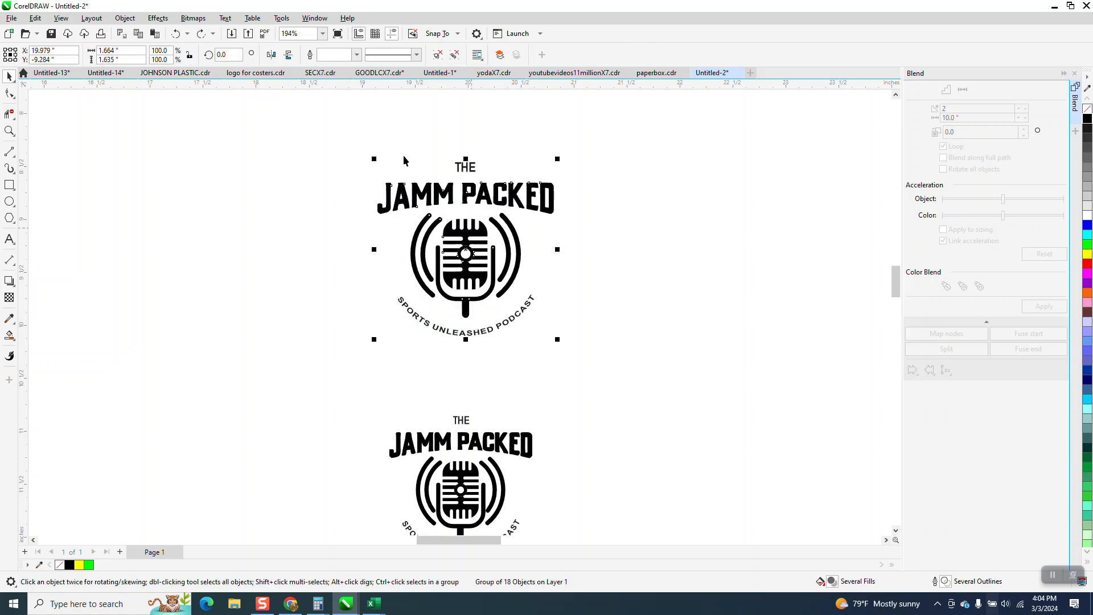
# Ungroup the upper logo, set the outlines of all 18 objects to scale with the object, and regroup them.
pyautogui.click(124, 18)
pyautogui.moveTo(152, 220)
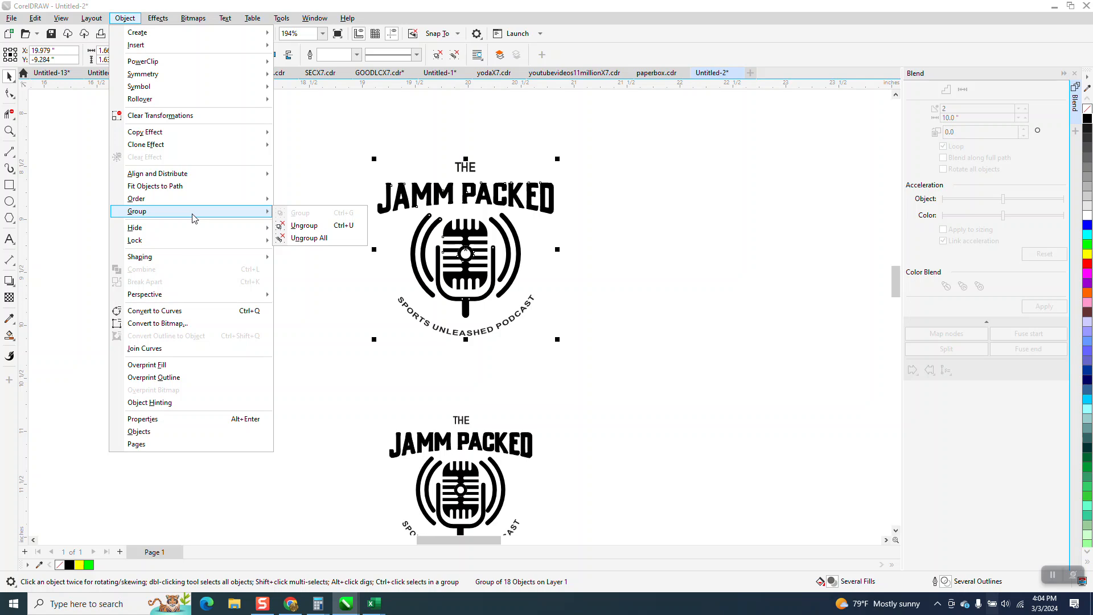
pyautogui.click(287, 224)
pyautogui.moveTo(348, 132); pyautogui.dragTo(598, 356)
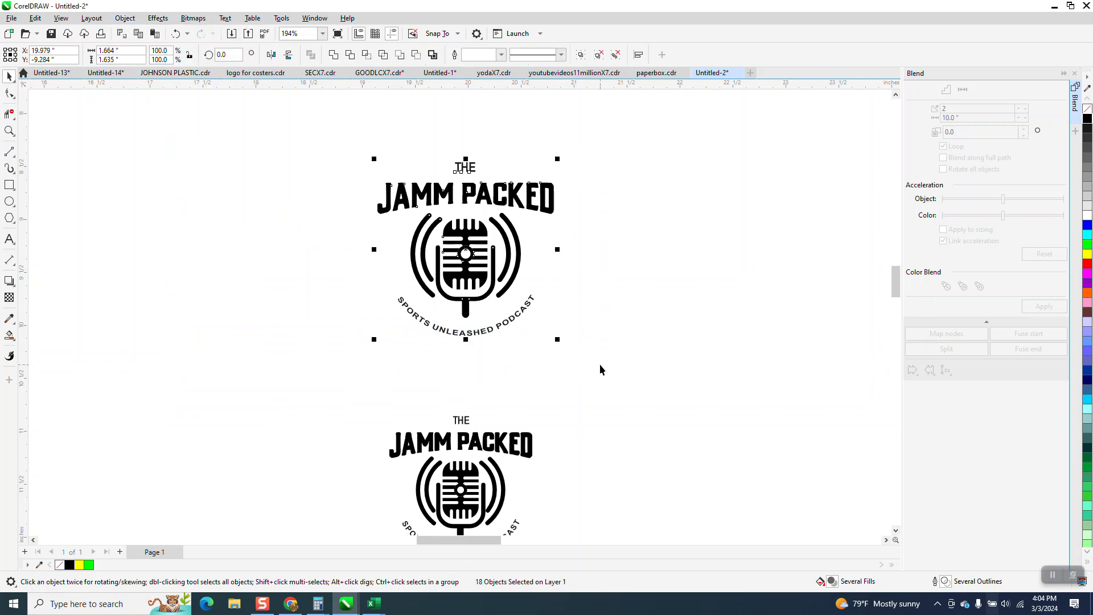
pyautogui.press('F12')
pyautogui.click(577, 328)
pyautogui.click(648, 411)
pyautogui.moveTo(632, 387); pyautogui.dragTo(633, 388)
pyautogui.hotkey('ctrl', 'g')
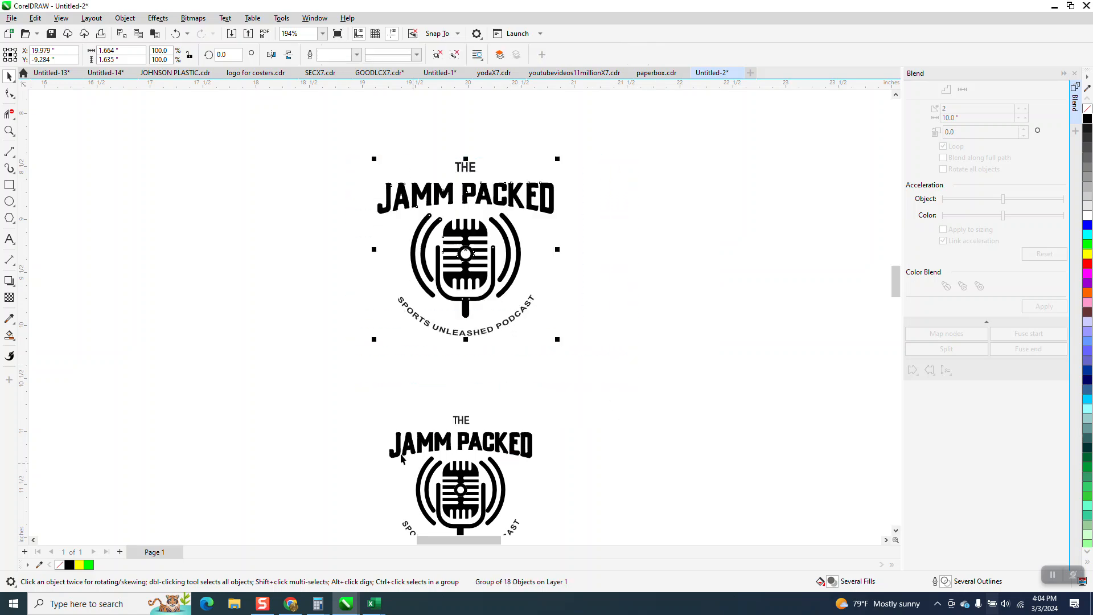
# Enlarge the regrouped upper logo to nearly three times its size and place it up and left of the smaller logo.
pyautogui.scroll(-2, 459, 360)
pyautogui.moveTo(490, 370); pyautogui.dragTo(789, 530)
pyautogui.moveTo(459, 358); pyautogui.dragTo(244, 238)
# Undo the stray move of the smaller logo's JAMM PACKED lettering and group all of that logo's parts.
pyautogui.moveTo(448, 408); pyautogui.dragTo(502, 232)
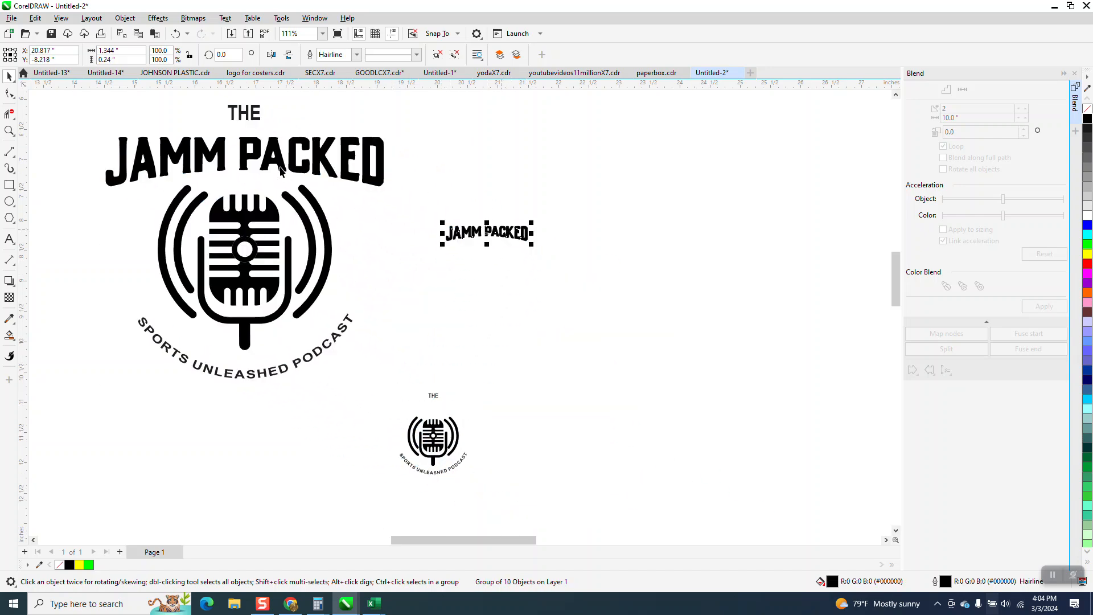
pyautogui.click(176, 33)
pyautogui.moveTo(362, 387); pyautogui.dragTo(588, 525)
pyautogui.hotkey('ctrl', 'g')
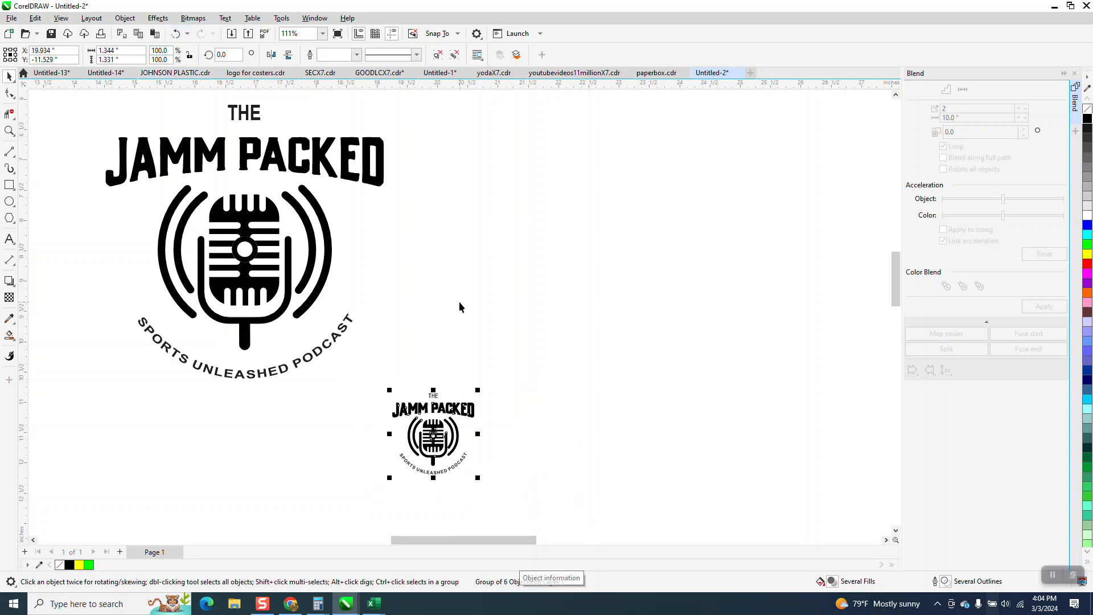
# Enlarge the smaller grouped logo to 4.339 by 4.295 inches and place it beside the other logo for comparison.
pyautogui.moveTo(477, 390); pyautogui.dragTo(599, 305)
pyautogui.moveTo(579, 374); pyautogui.dragTo(591, 277)
pyautogui.scroll(-1, 527, 470)
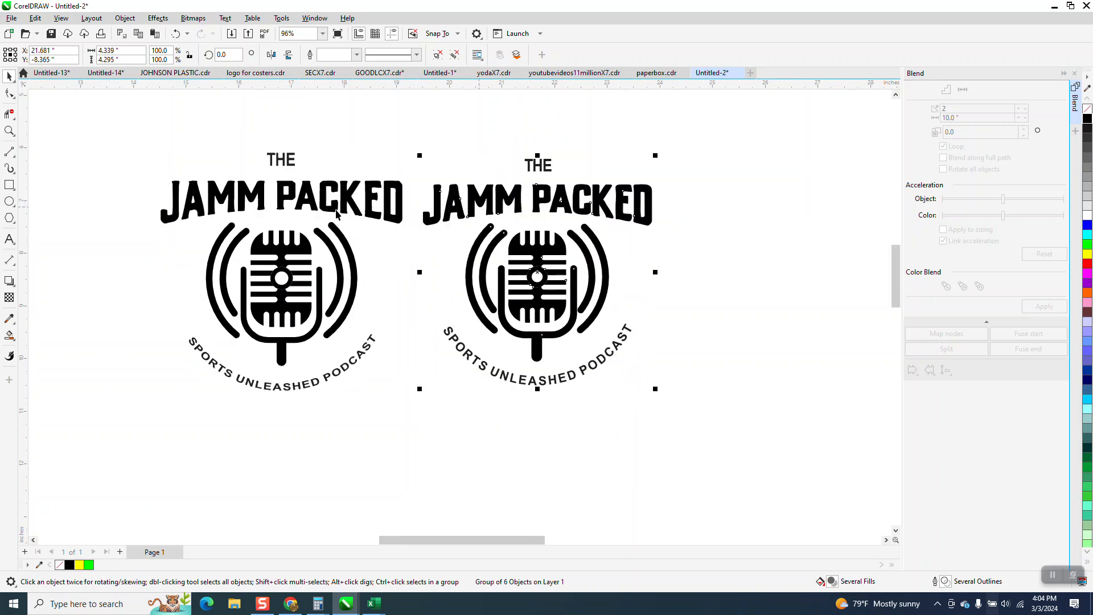
pyautogui.click(15, 131)
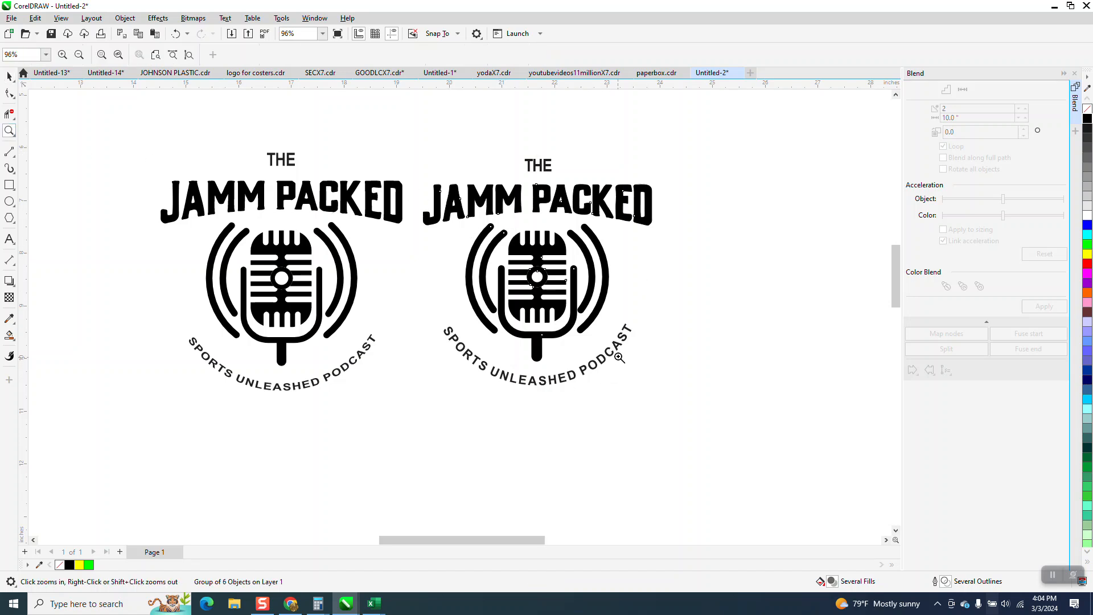
pyautogui.scroll(-3, 456, 259)
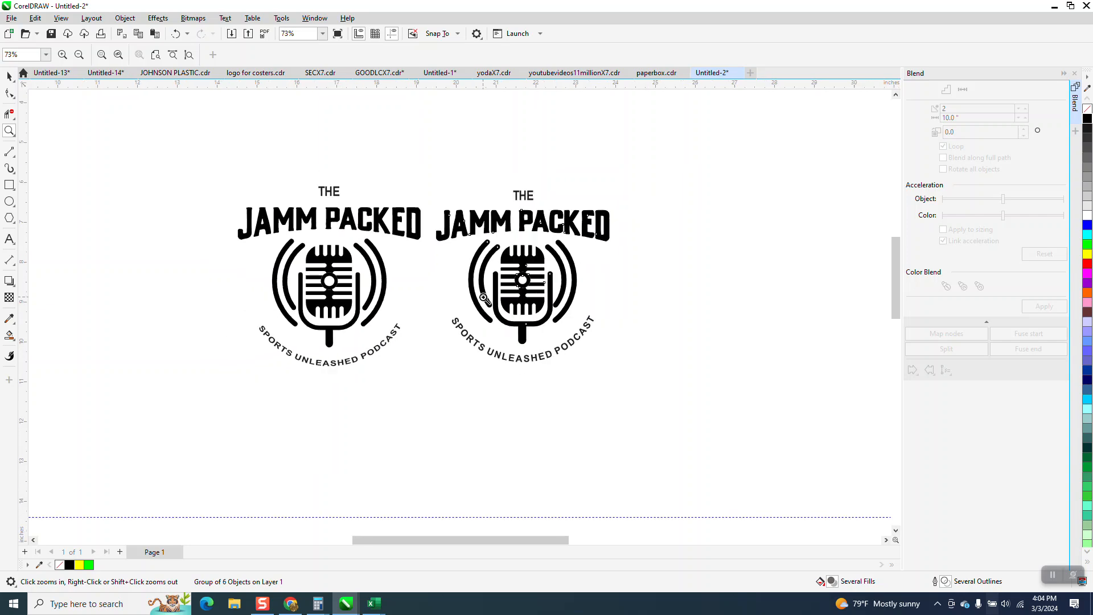
pyautogui.scroll(2, 454, 344)
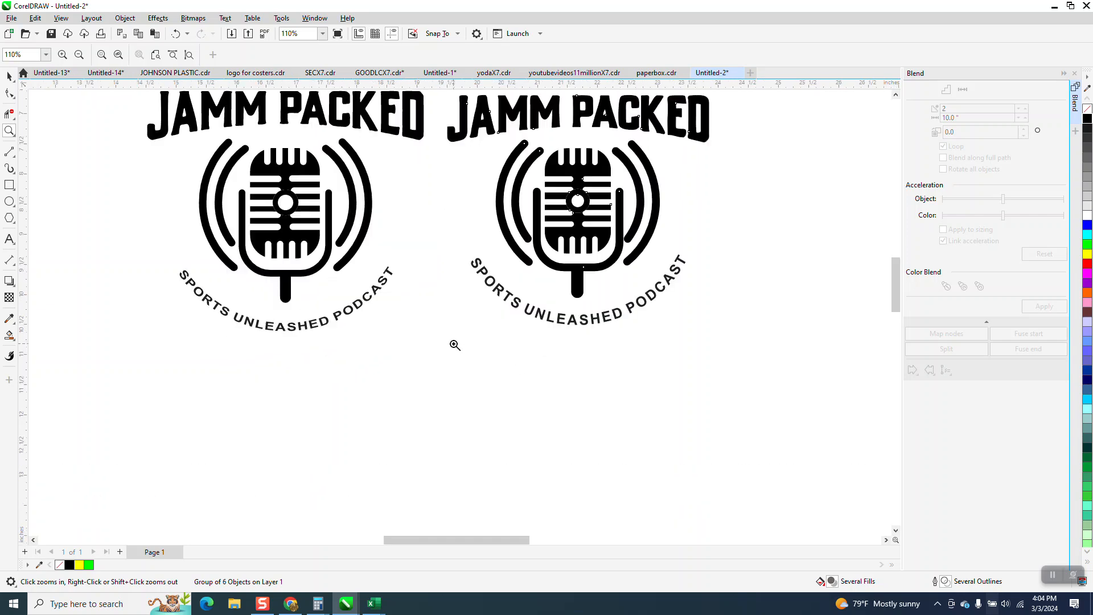